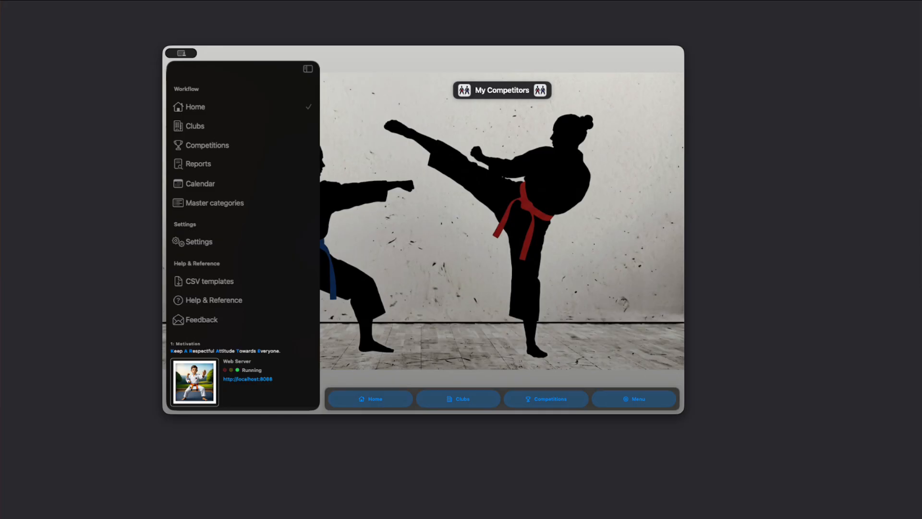
Open the Clubs list and browse through the clubs.
click(204, 128)
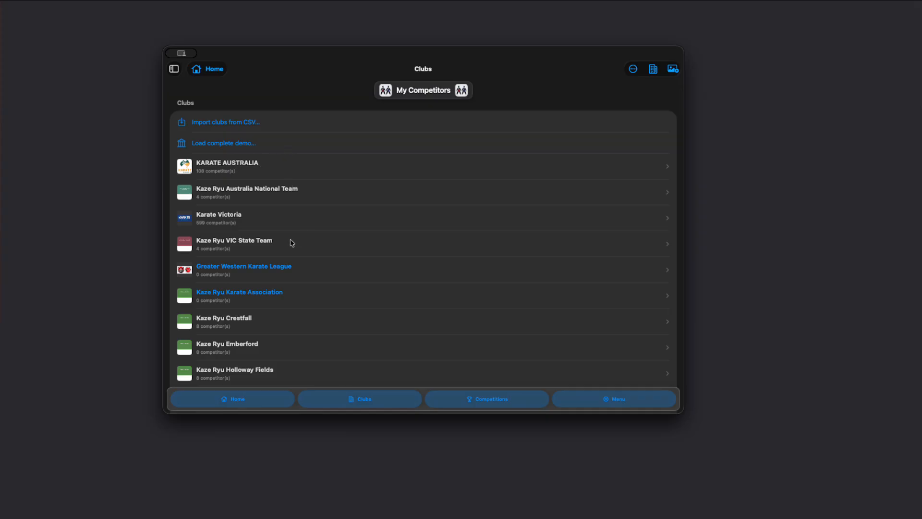
scroll(325, 263, down, 3)
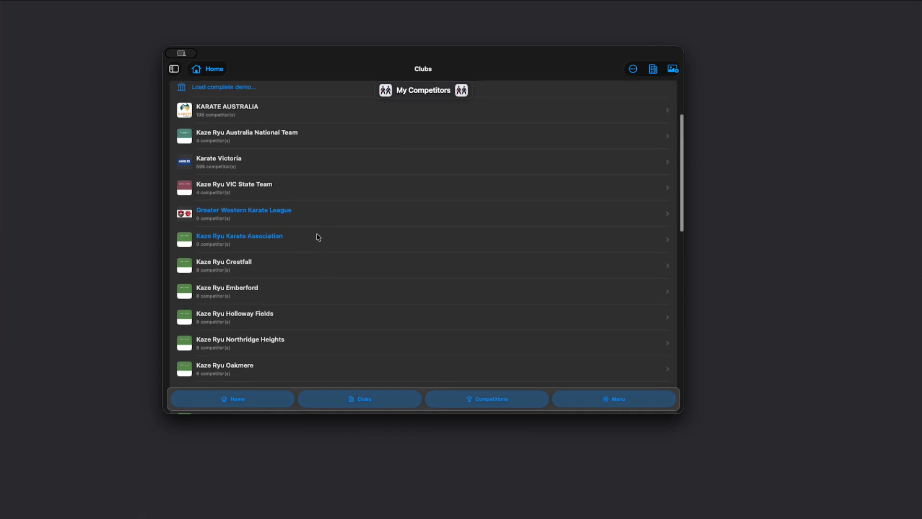
scroll(277, 262, down, 5)
scroll(286, 243, up, 8)
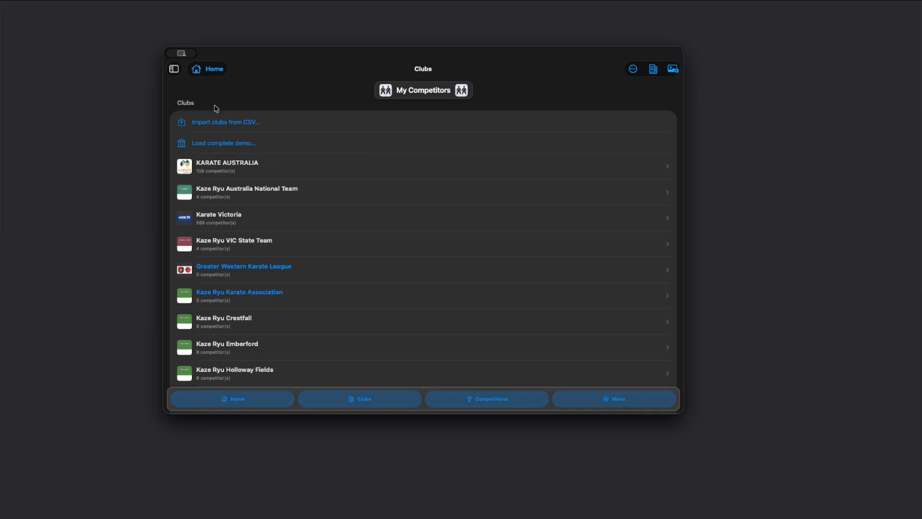
Open the Demo data settings for the complete demo dataset.
click(173, 70)
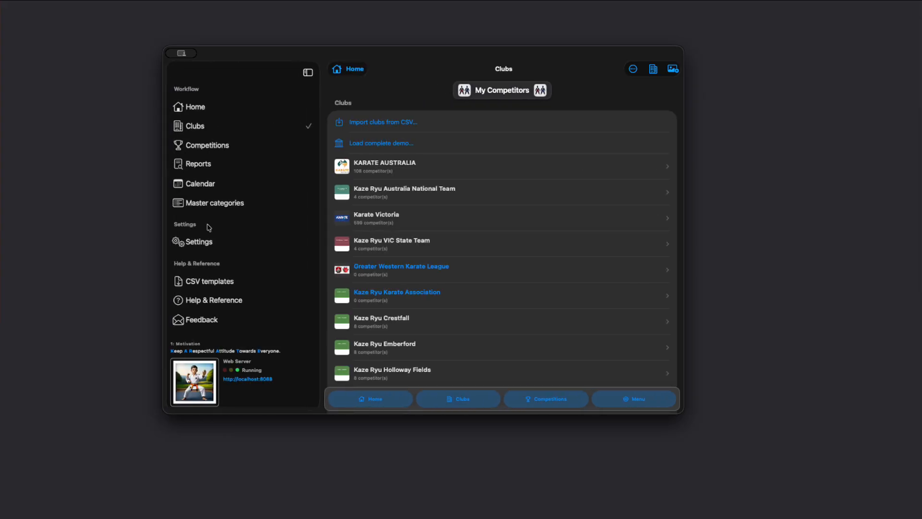
click(194, 241)
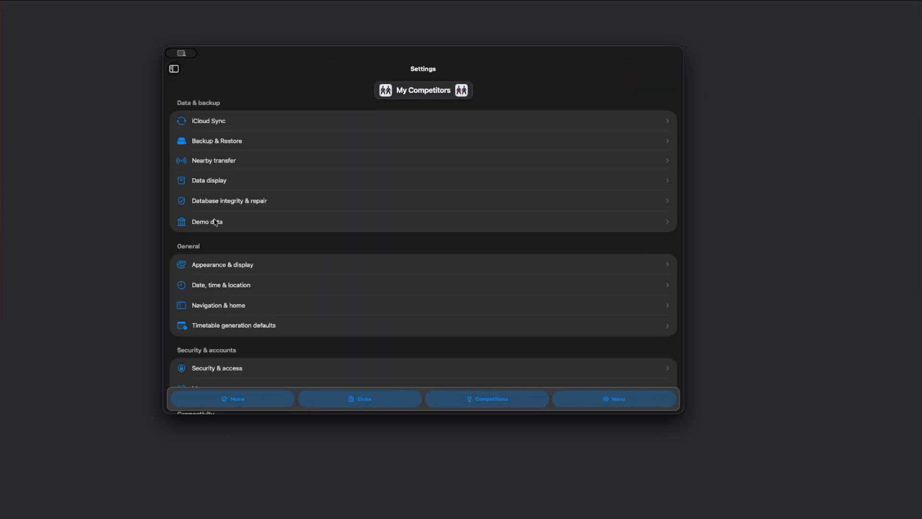
click(212, 222)
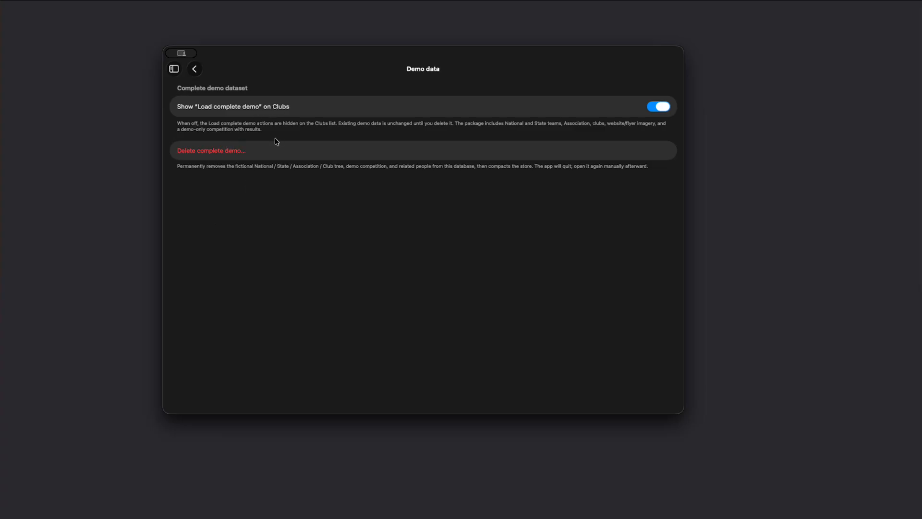
Return to the Clubs list and open the Kaze Ryu Karate Association.
click(175, 70)
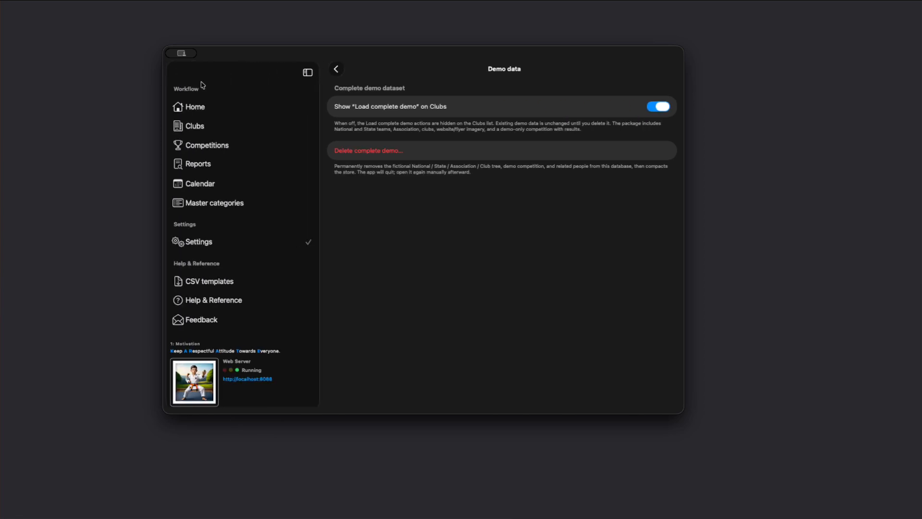
click(196, 127)
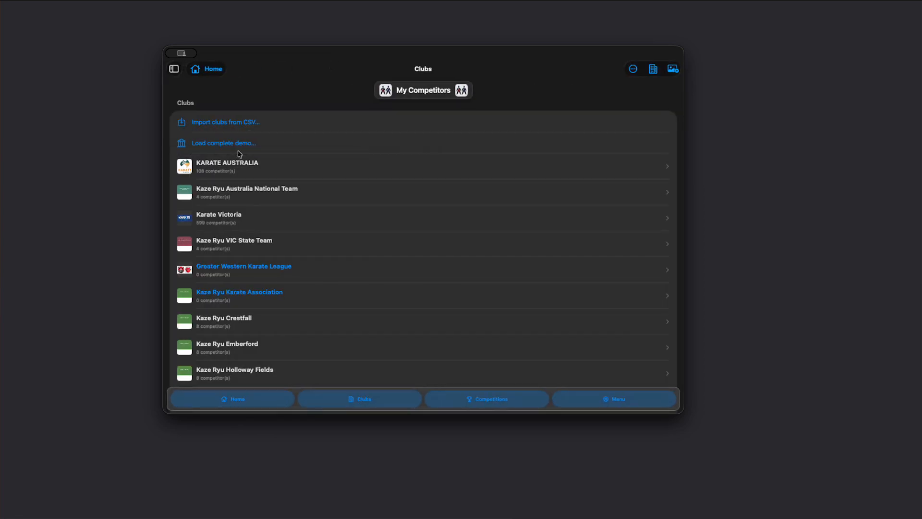
scroll(230, 238, down, 3)
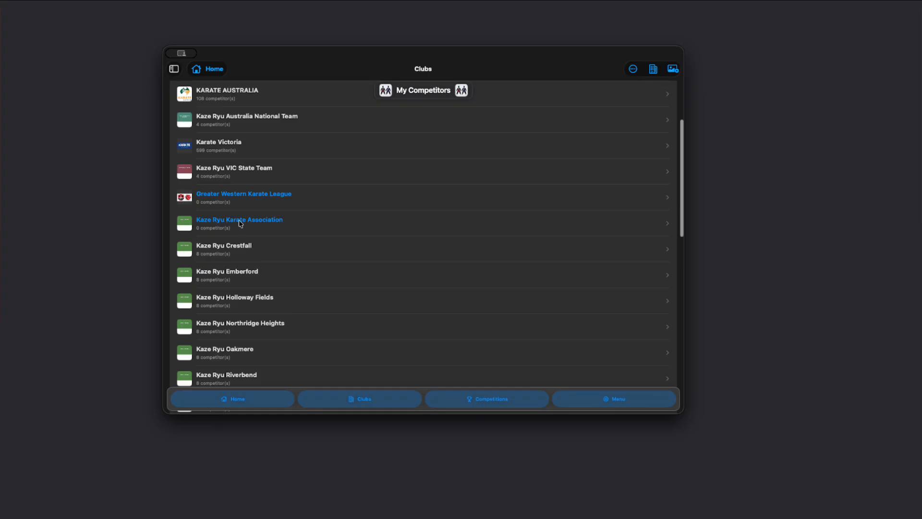
click(240, 222)
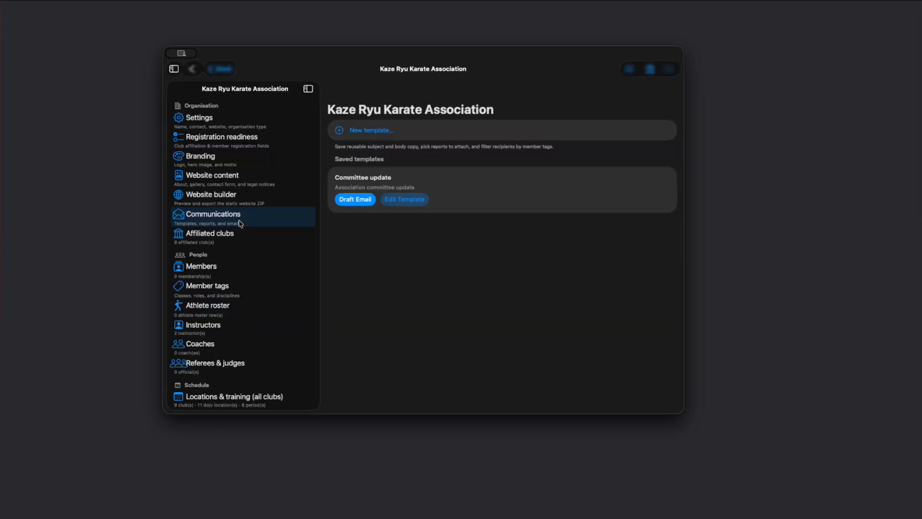
Review the association's Branding and Website content sections, including gallery, public contact and contact form.
click(215, 177)
click(206, 159)
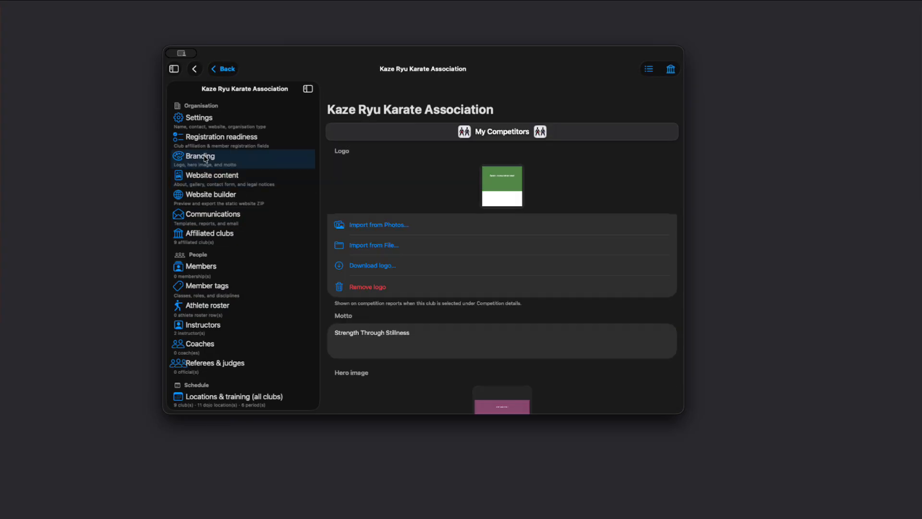
click(230, 180)
scroll(433, 248, down, 5)
scroll(438, 295, down, 5)
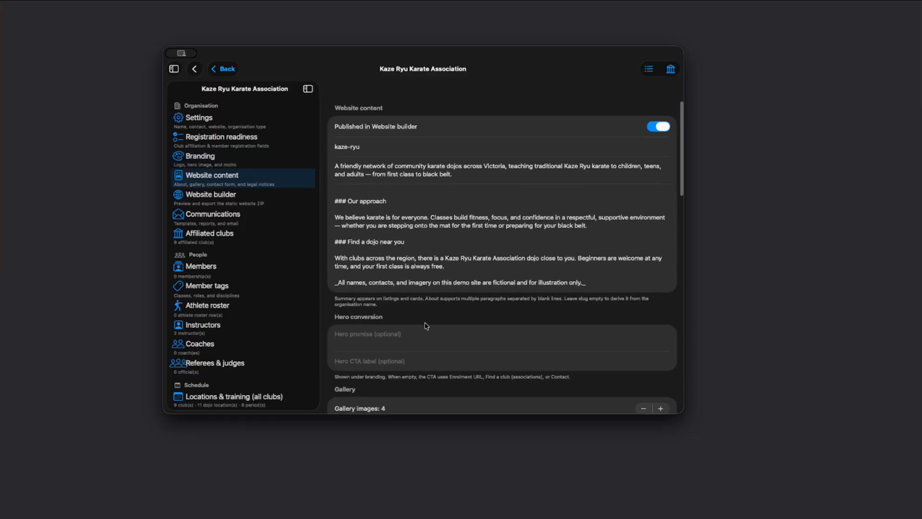
scroll(449, 370, down, 8)
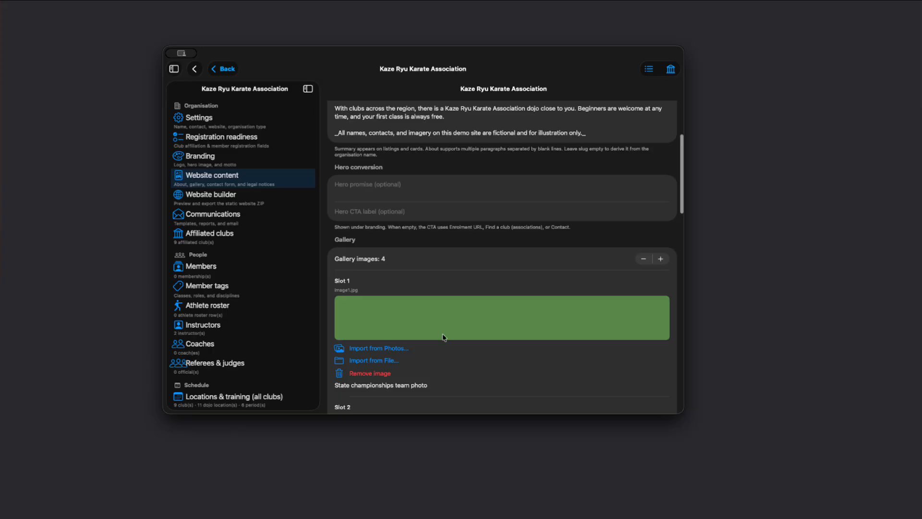
scroll(453, 296, down, 6)
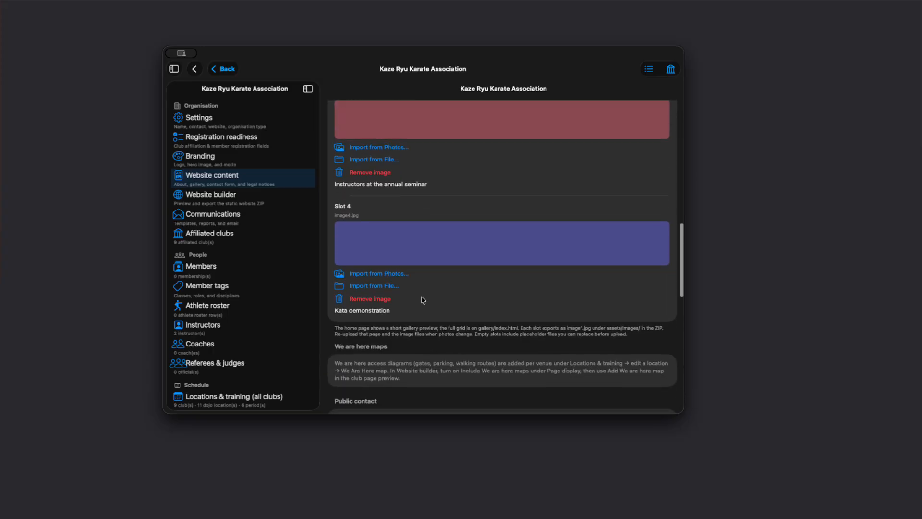
scroll(422, 300, down, 4)
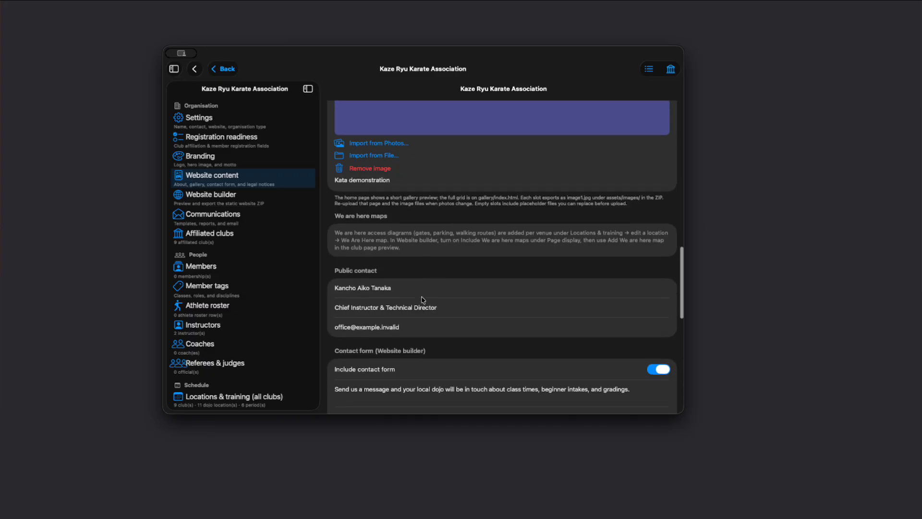
scroll(423, 335, down, 3)
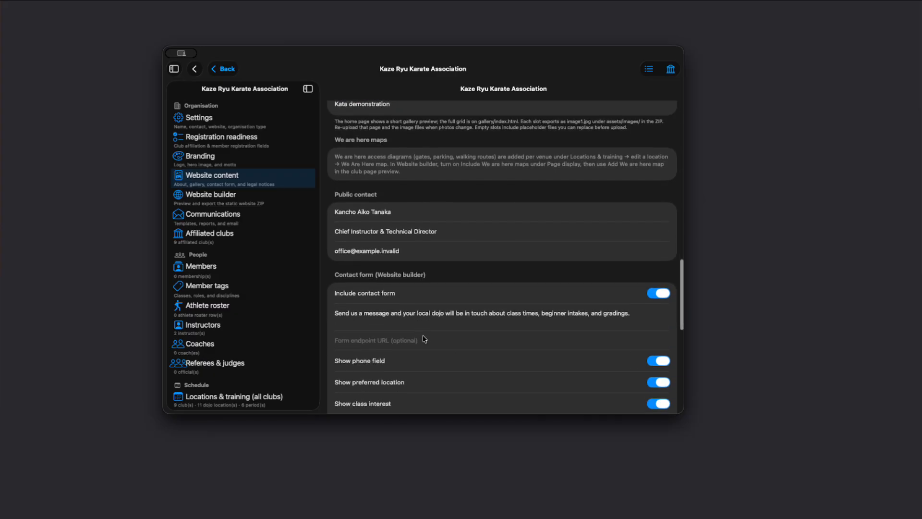
scroll(509, 294, down, 1)
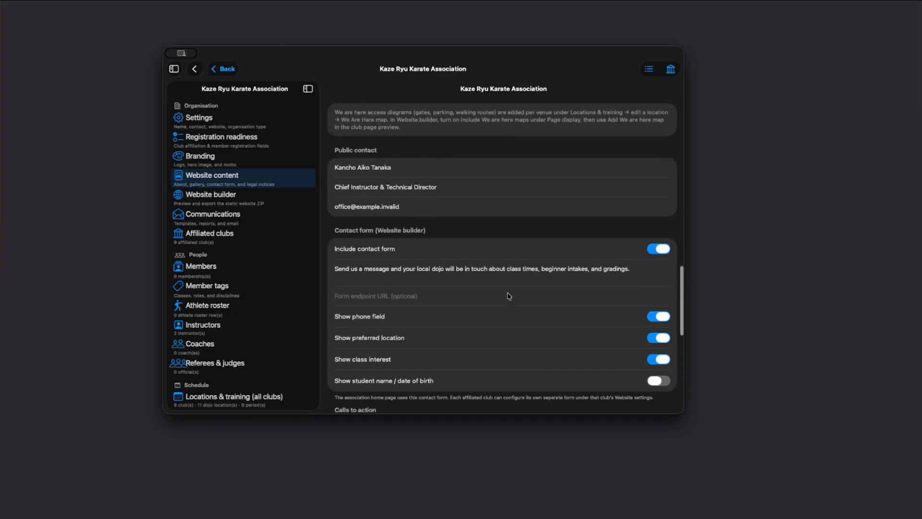
Open the association's Instructors list and review the head coach's appointment details.
click(208, 266)
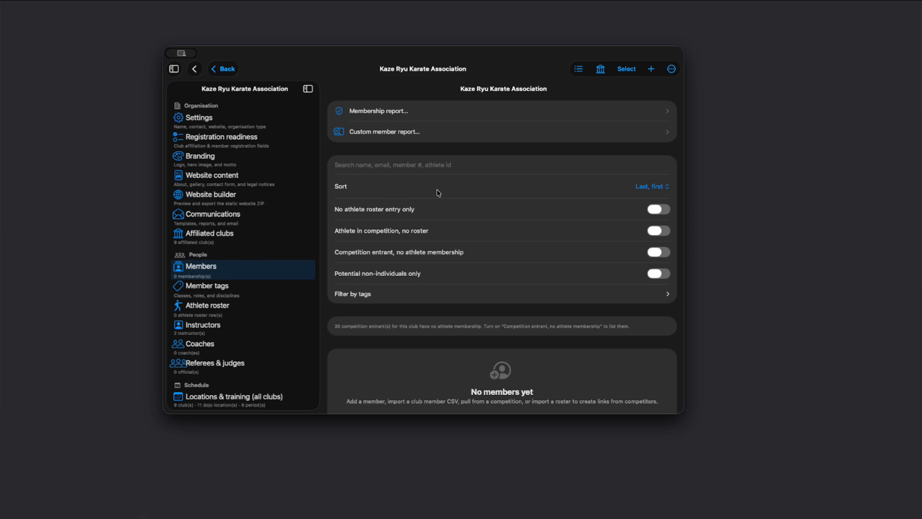
scroll(443, 219, up, 2)
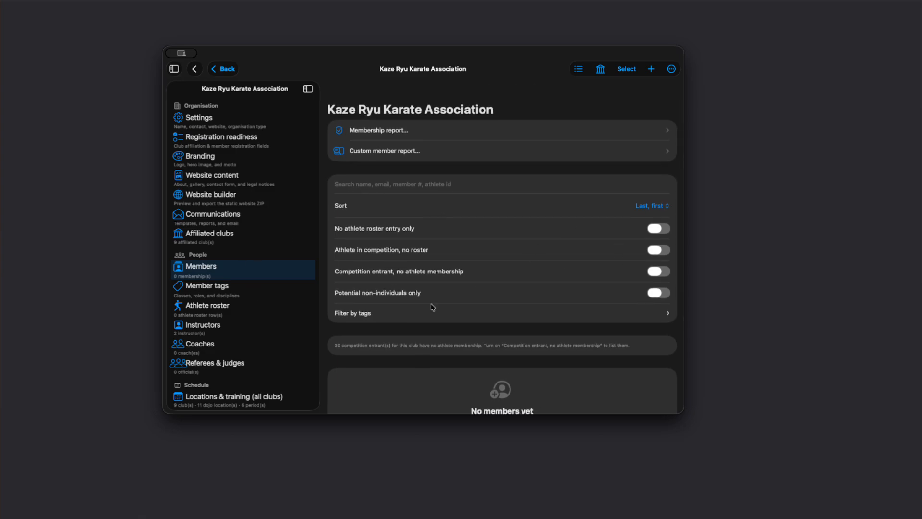
click(217, 329)
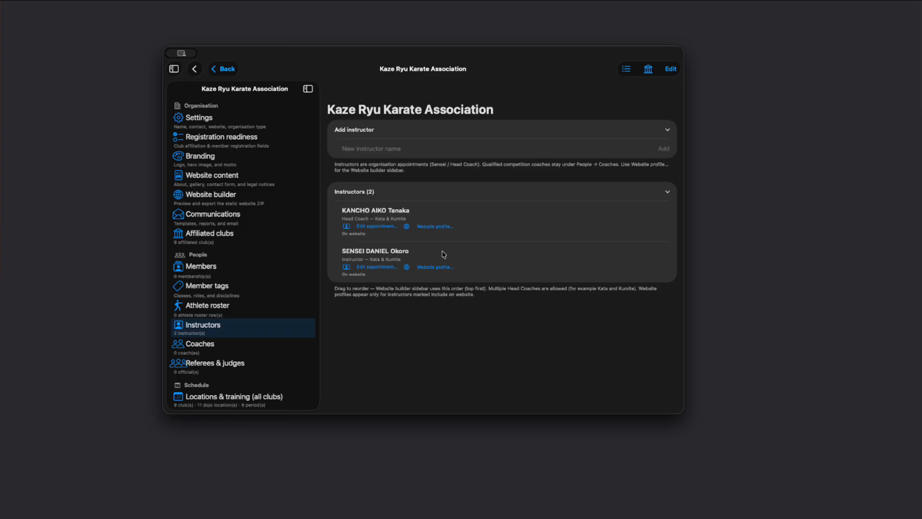
click(433, 228)
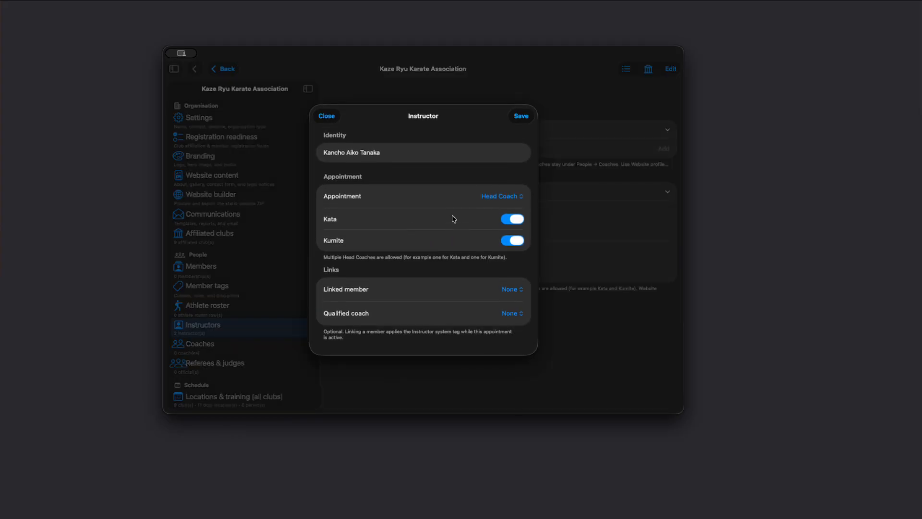
click(520, 116)
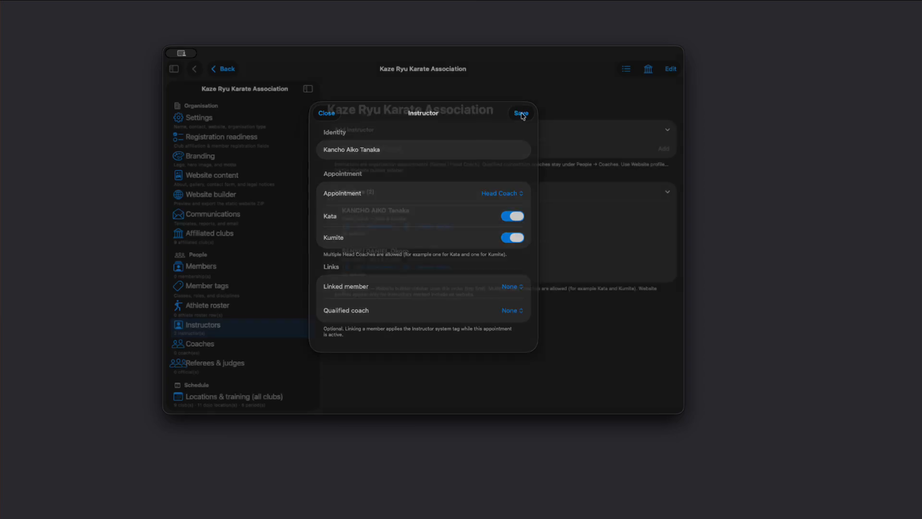
Import a photo from Photos as the head coach's website profile photo and save the profile.
click(434, 226)
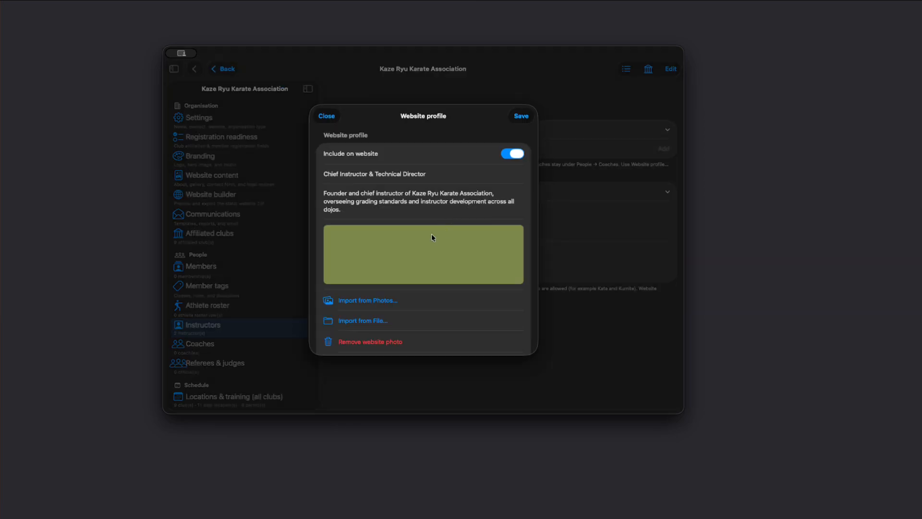
scroll(412, 187, down, 3)
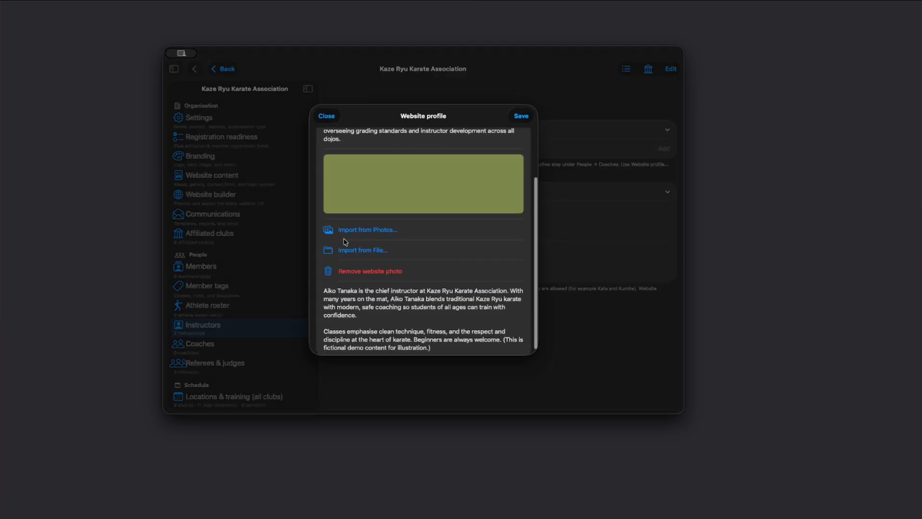
click(365, 232)
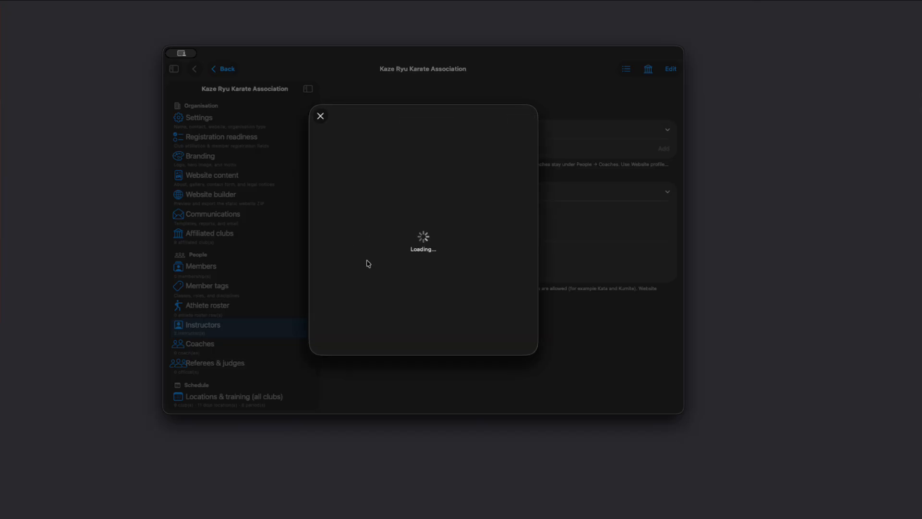
click(418, 204)
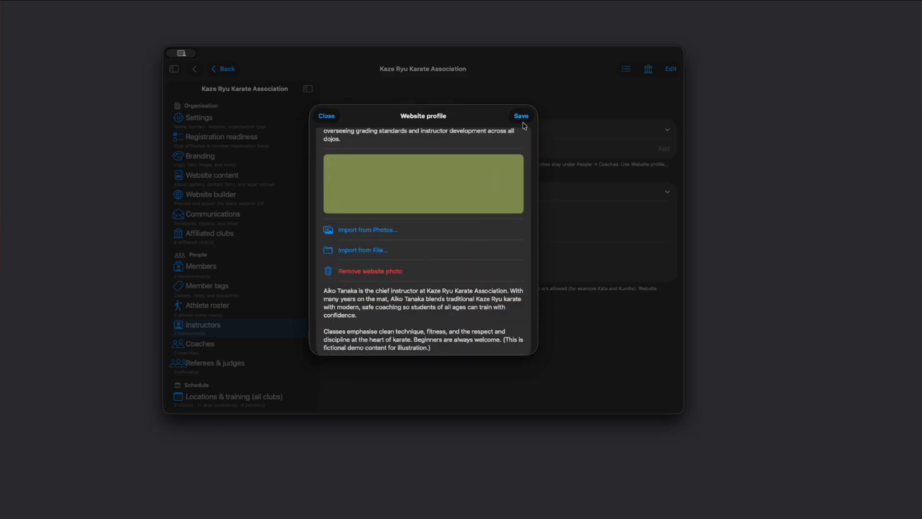
click(521, 116)
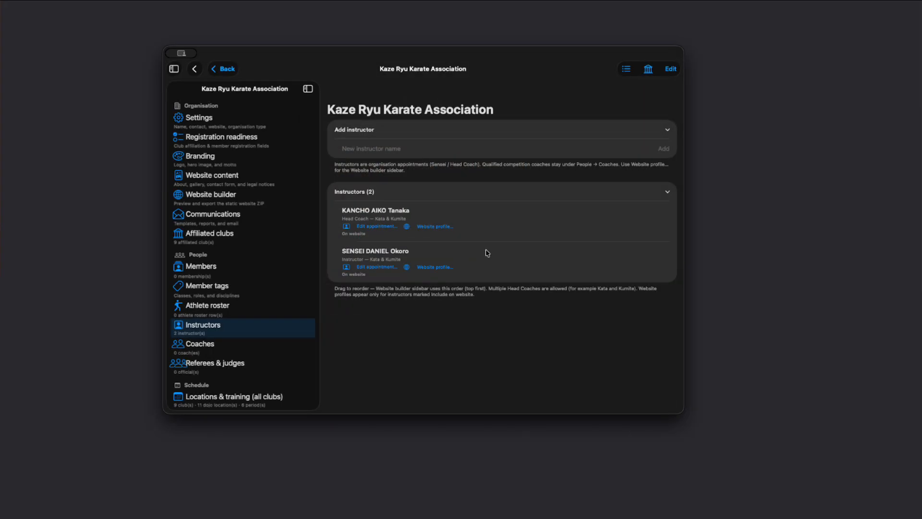
Open the Website builder and preview the site at Tablet 768 and Phone 390 sizes.
click(215, 202)
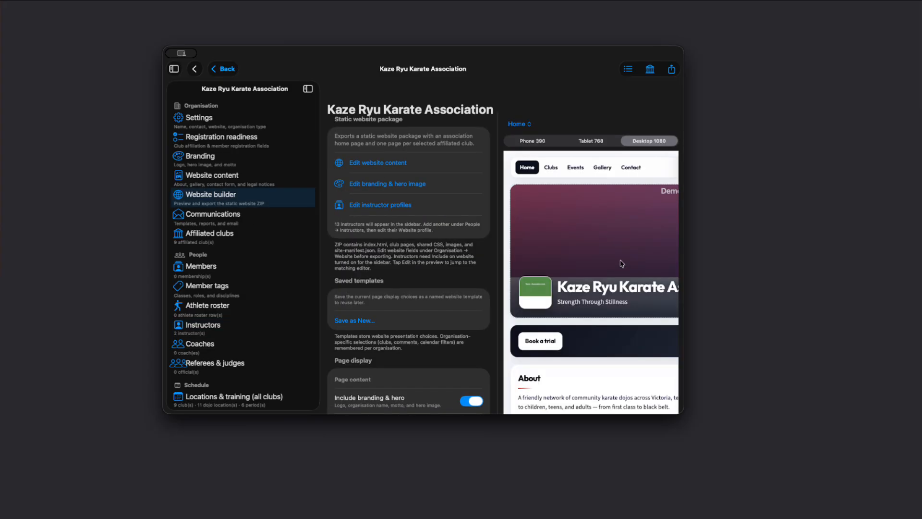
scroll(633, 209, right, 2)
scroll(633, 208, right, 5)
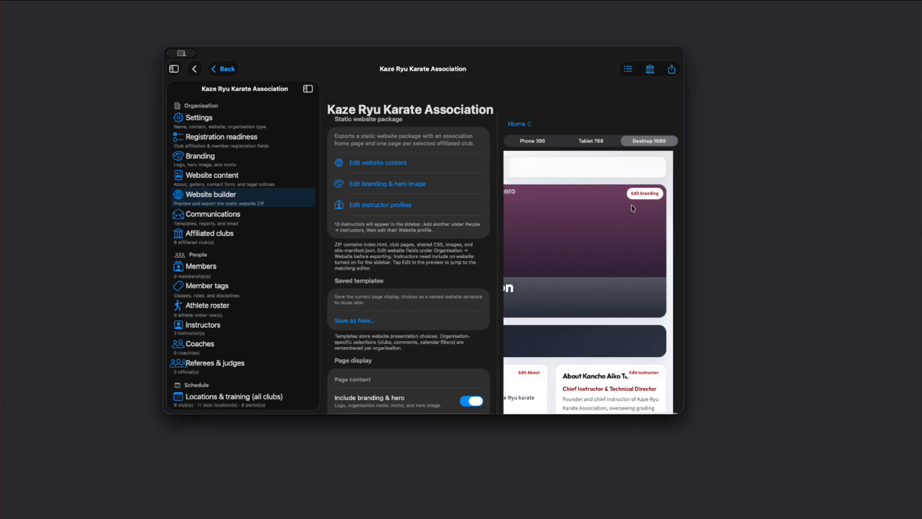
click(591, 141)
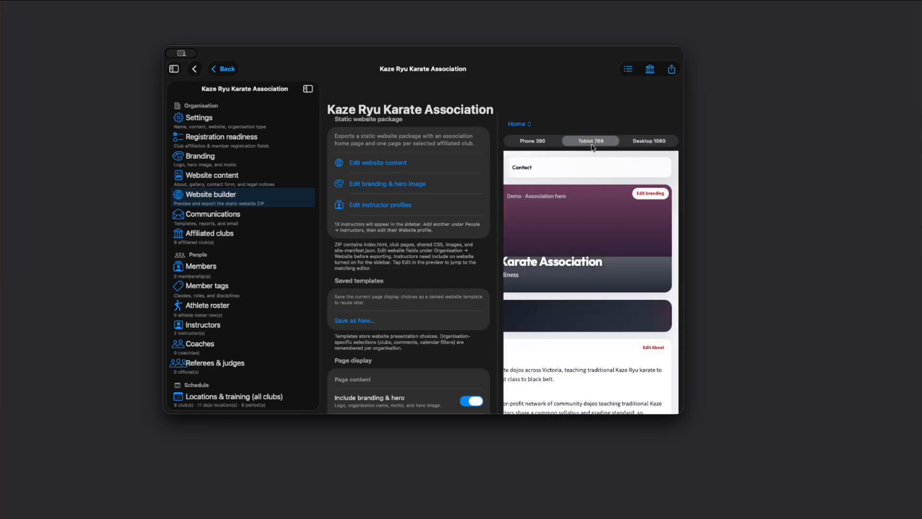
scroll(571, 207, down, 10)
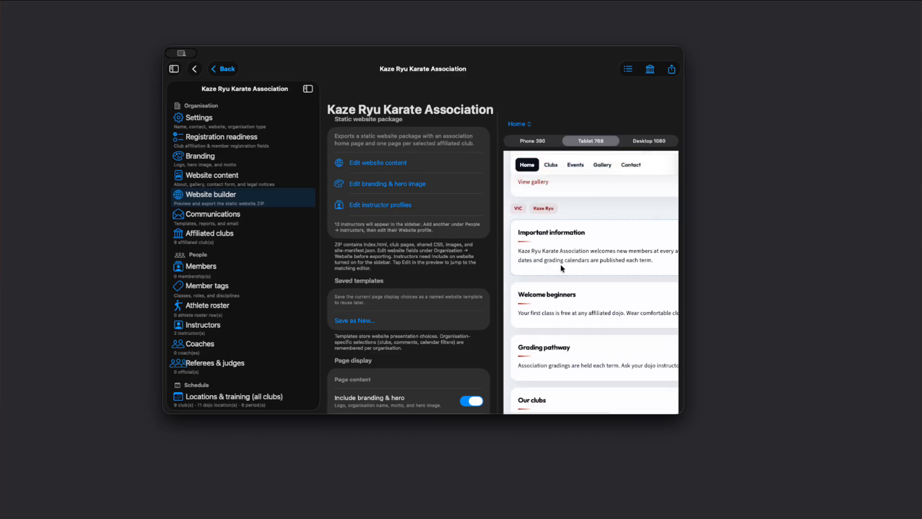
click(532, 140)
scroll(566, 245, down, 5)
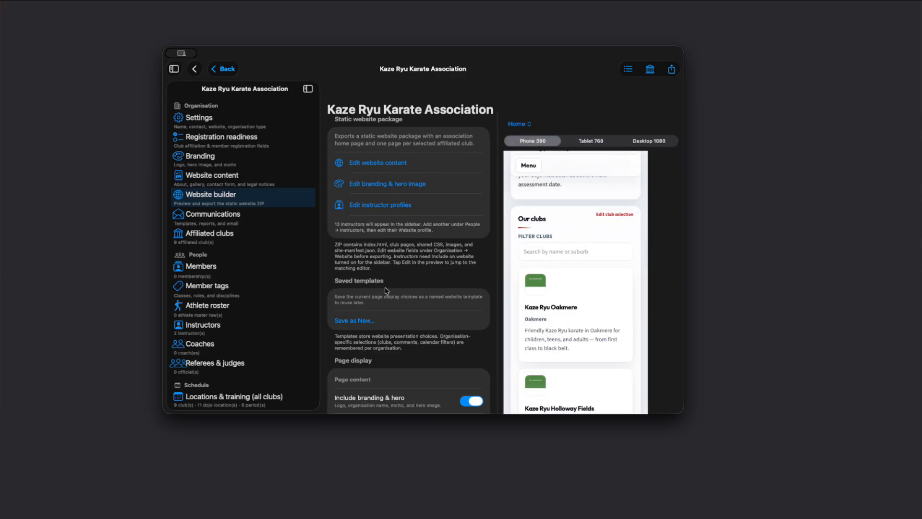
Open the instructor profiles from the Website builder and check the head coach's website profile.
click(373, 206)
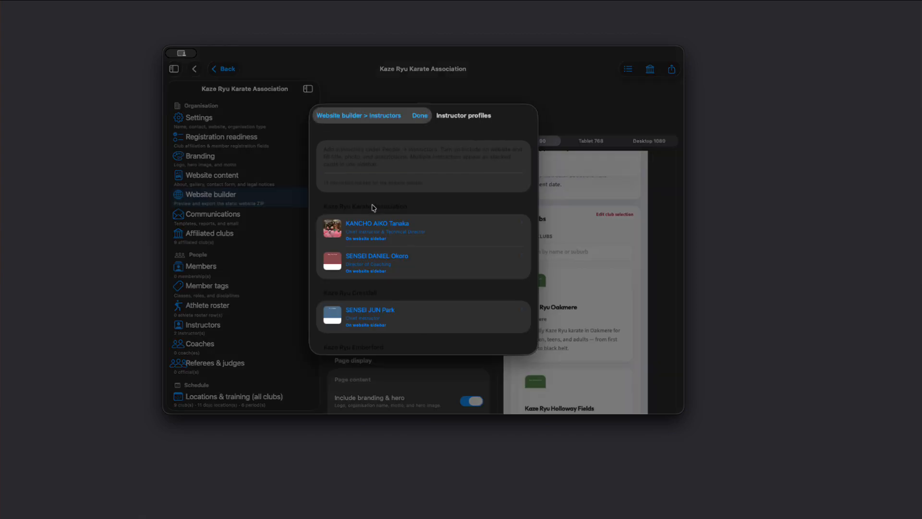
click(374, 230)
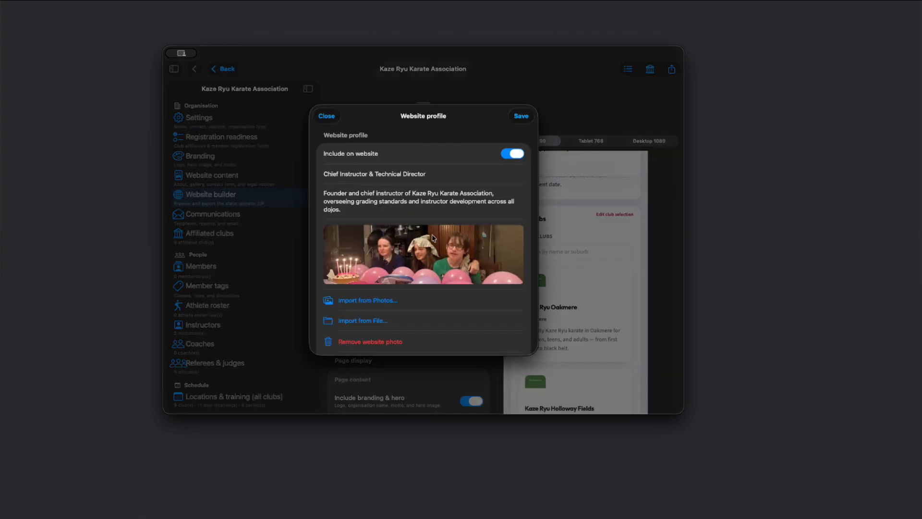
click(521, 117)
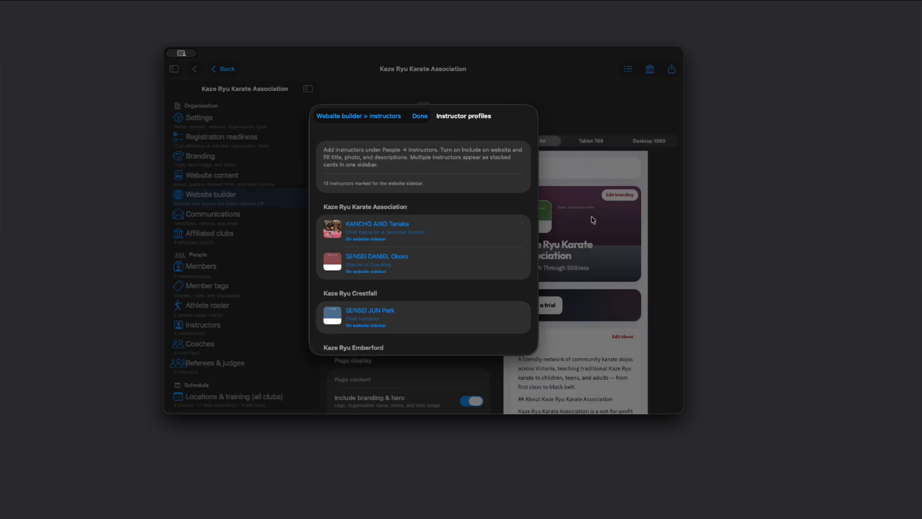
Return to the Website builder, preview the site at Desktop 1080, and look through the page display options.
click(334, 116)
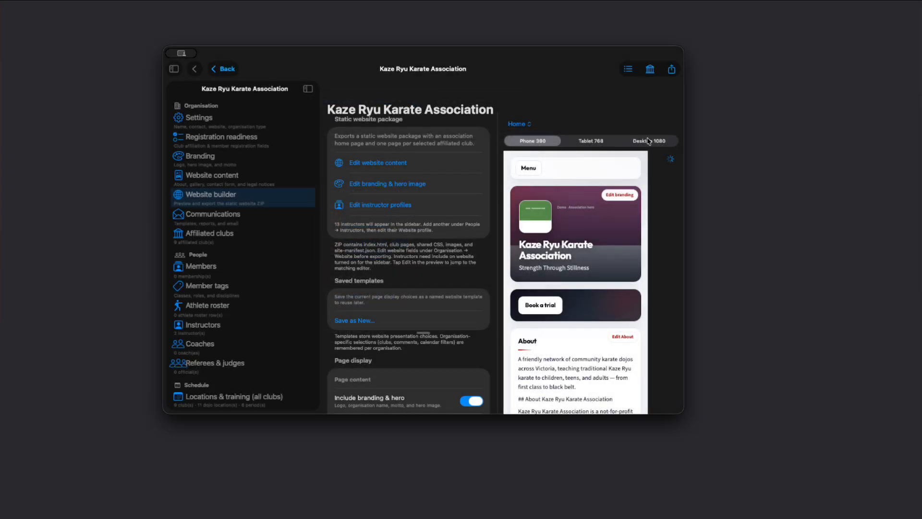
click(649, 141)
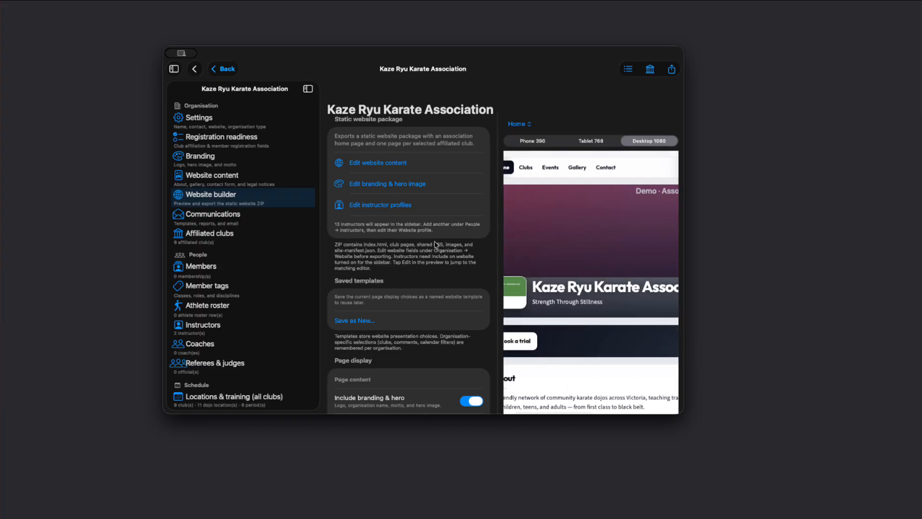
scroll(404, 287, down, 3)
scroll(402, 284, down, 10)
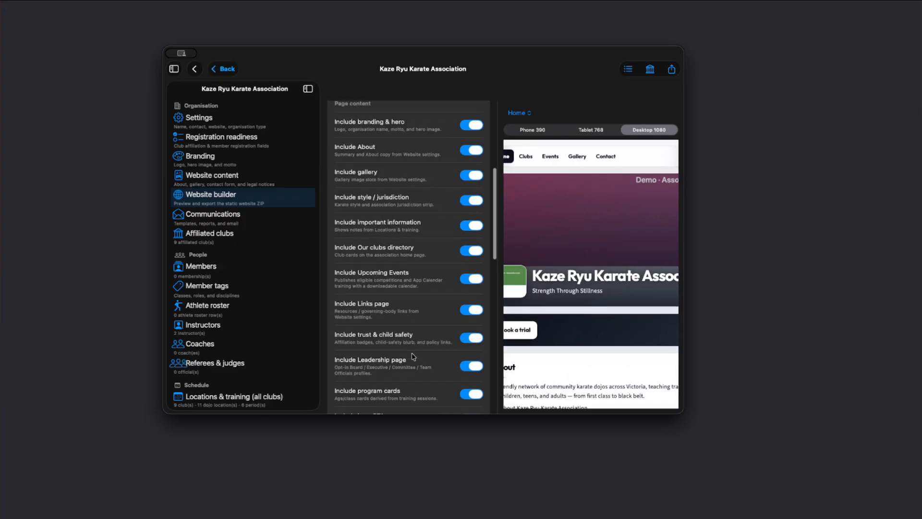
scroll(399, 307, down, 9)
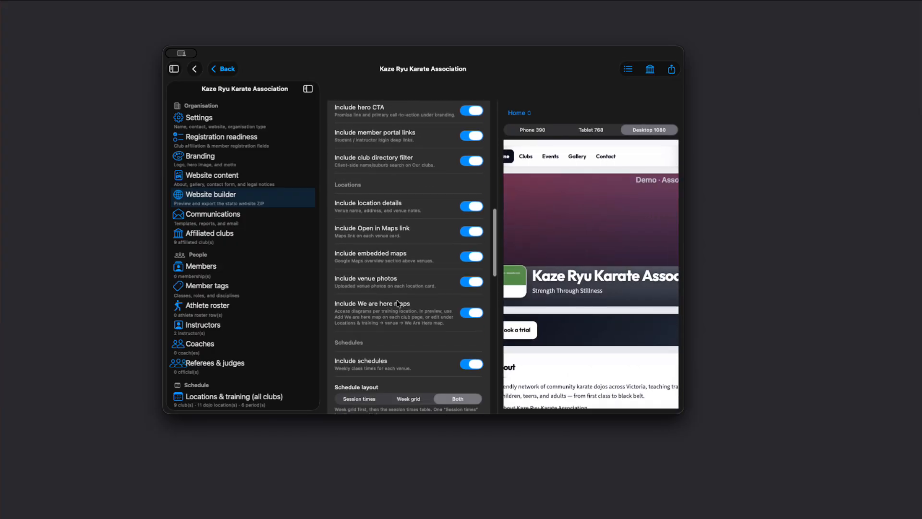
scroll(414, 291, up, 20)
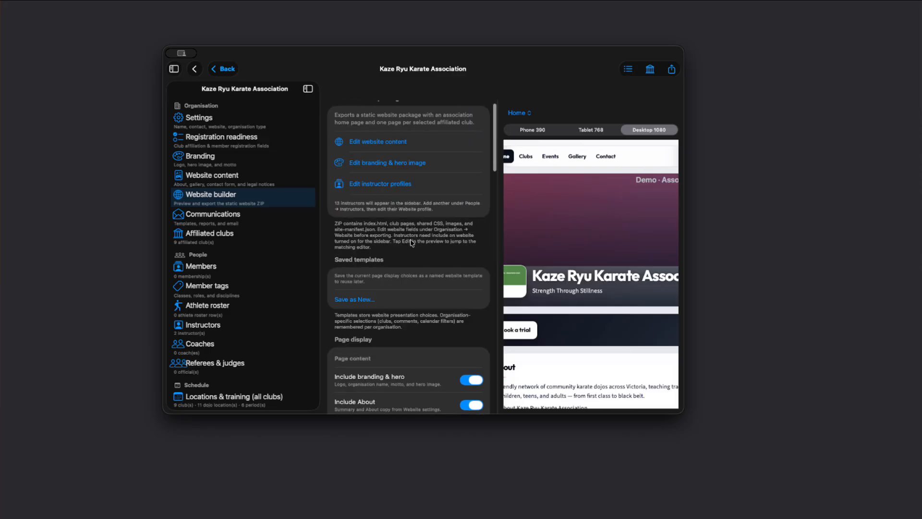
Reopen the head coach's website profile, switch Include on website off and back on, and save it.
click(379, 184)
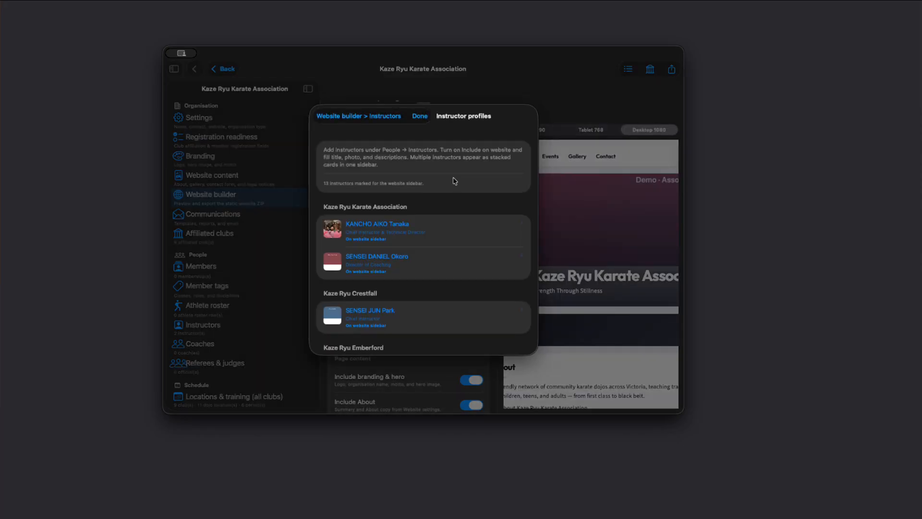
click(389, 231)
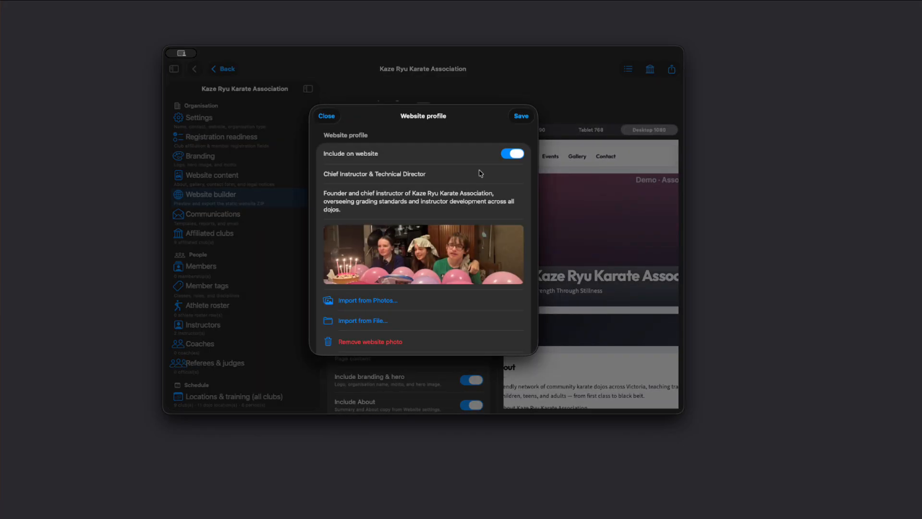
click(513, 155)
click(513, 154)
click(522, 117)
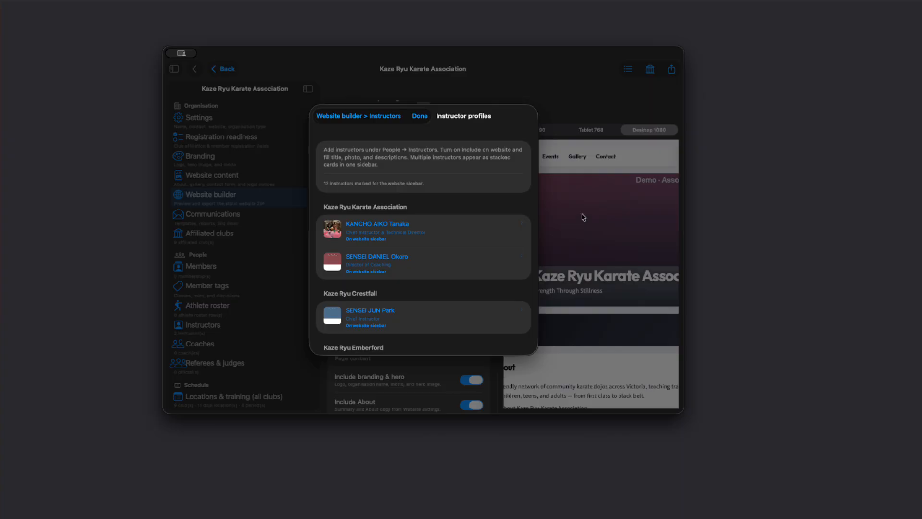
click(358, 116)
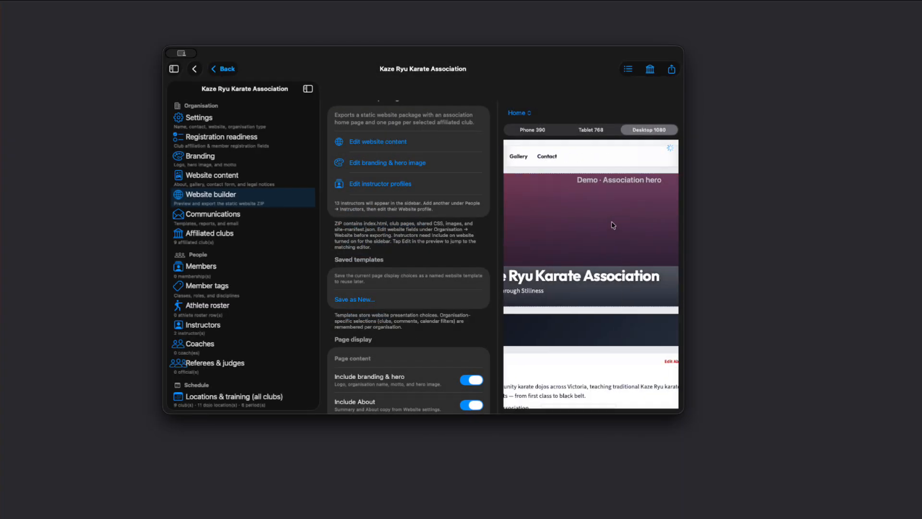
Scroll the desktop preview to examine the head coach's instructor card and the About section.
scroll(613, 225, down, 5)
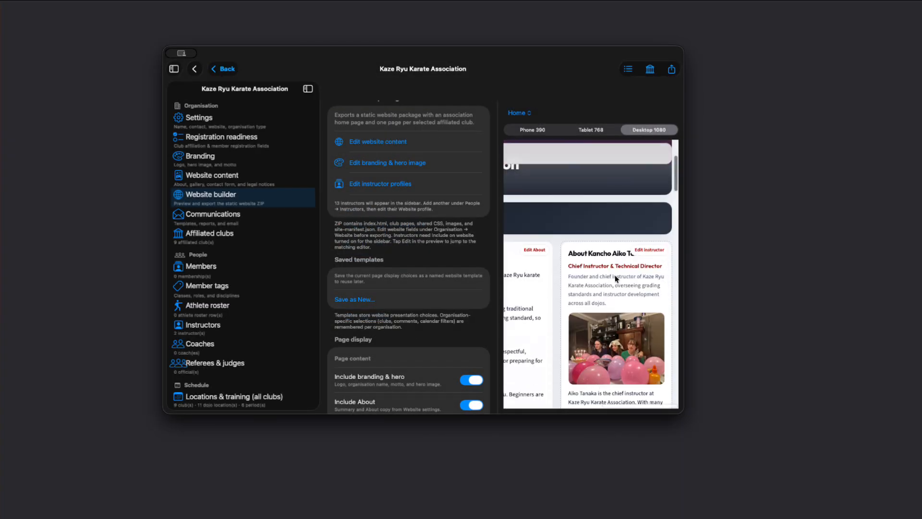
scroll(615, 277, down, 2)
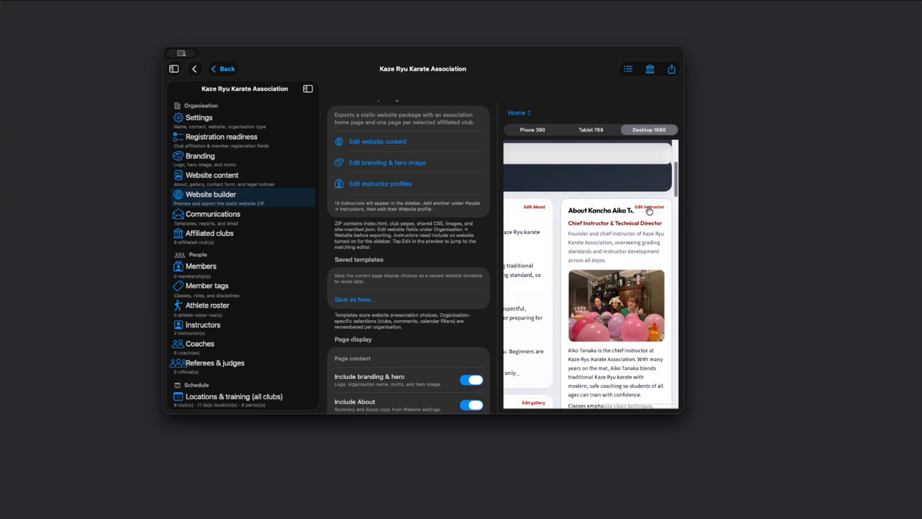
scroll(548, 248, left, 3)
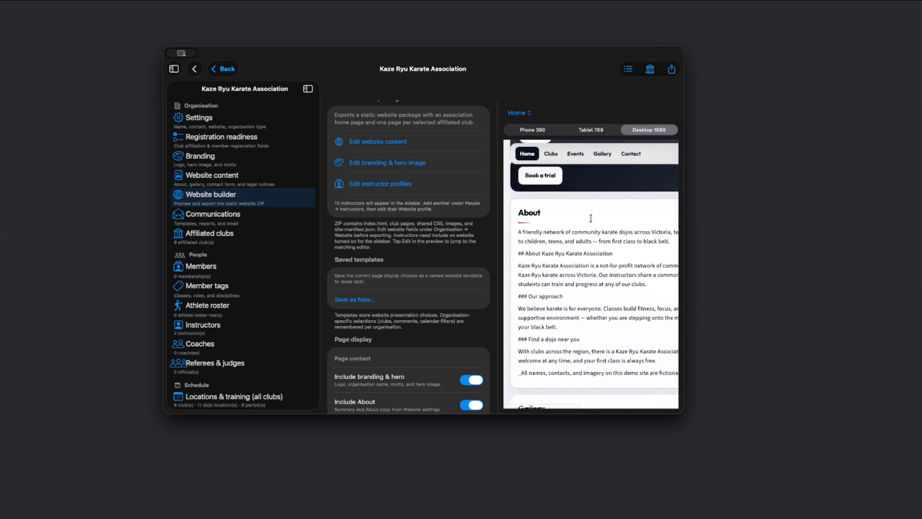
scroll(590, 217, up, 2)
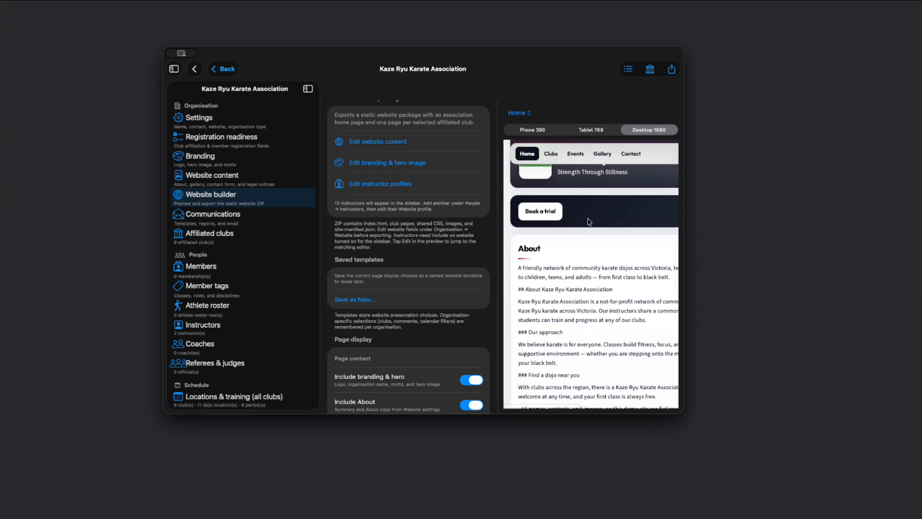
scroll(589, 221, up, 1)
scroll(587, 221, right, 4)
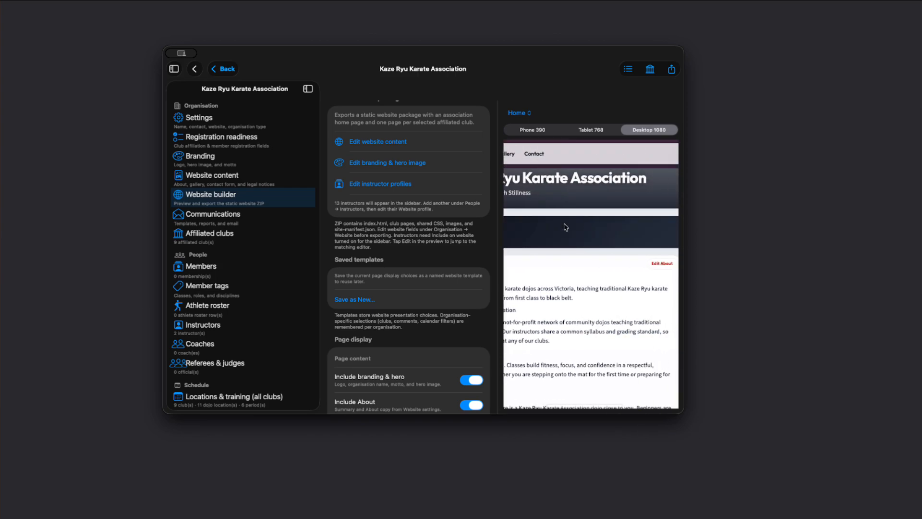
Open the About content editor from the preview, close it, and re-examine the instructor card in the preview.
click(663, 264)
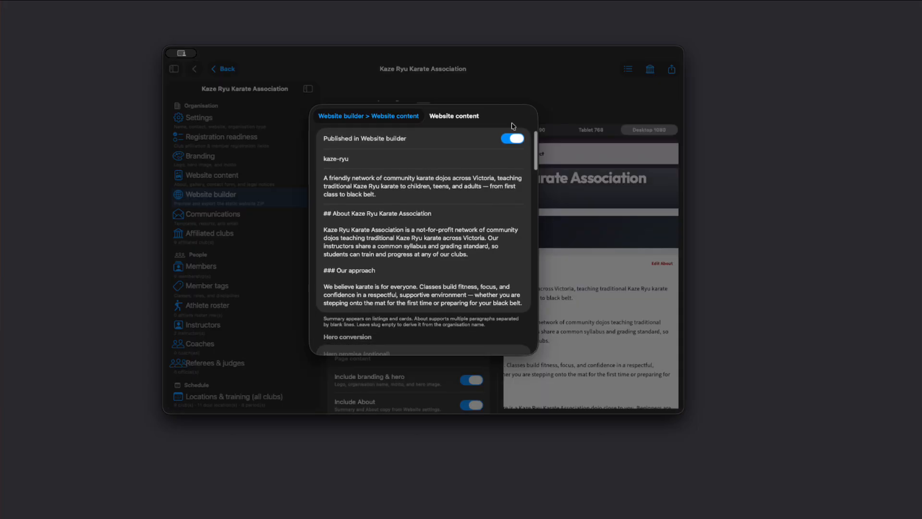
click(386, 117)
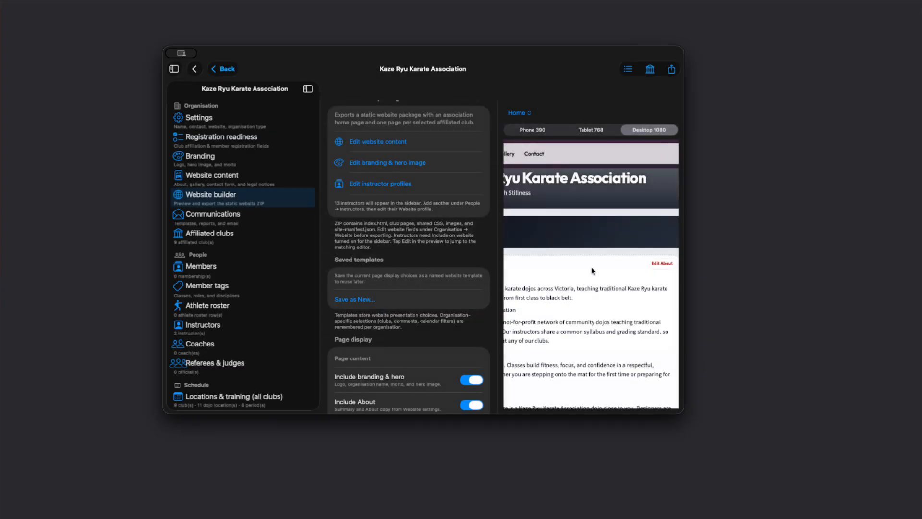
scroll(592, 267, right, 3)
scroll(560, 267, down, 2)
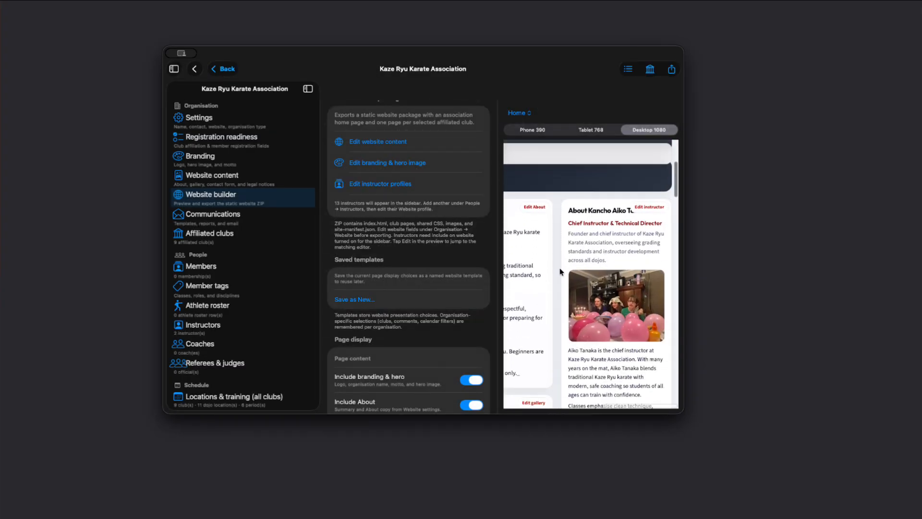
scroll(560, 268, left, 3)
scroll(560, 267, up, 5)
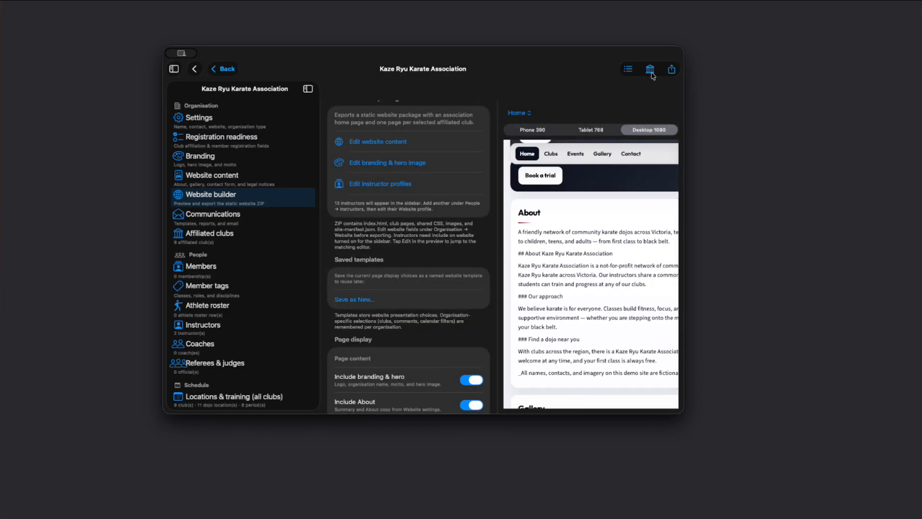
Check the ZIP export options, then open and close the website content editor without changes.
click(672, 72)
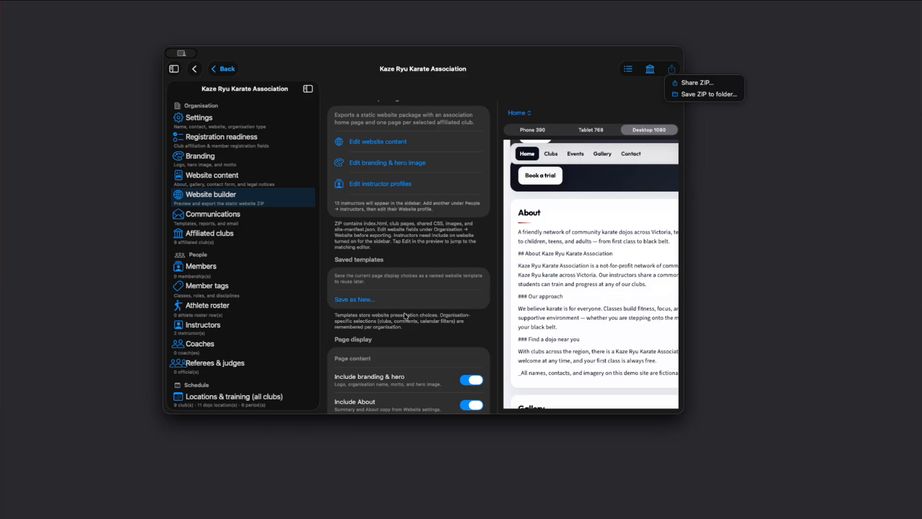
click(409, 358)
click(367, 141)
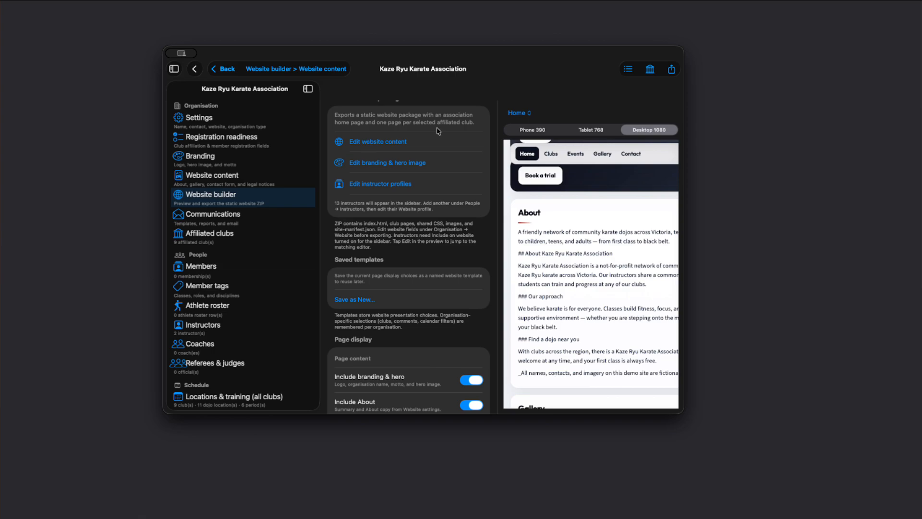
click(391, 141)
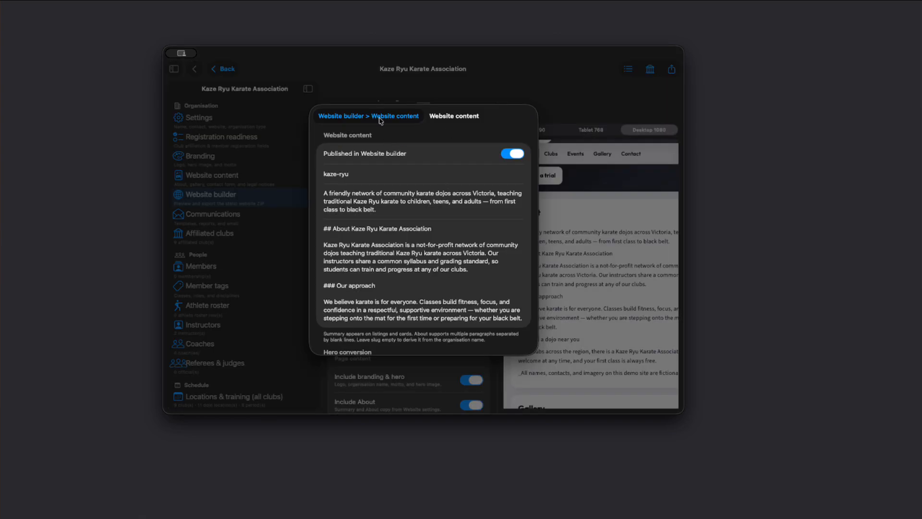
click(380, 120)
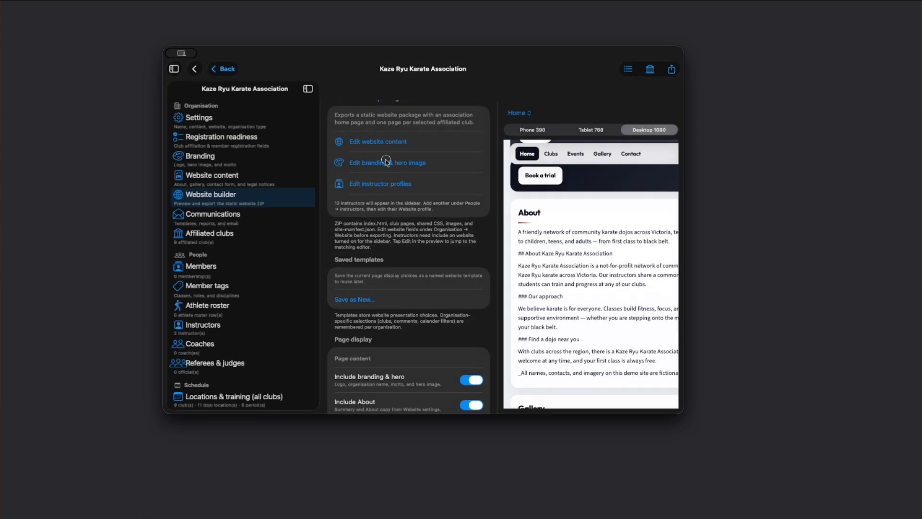
Open the branding and hero image editor, review the motto and hero image, and close it.
click(386, 162)
scroll(449, 255, down, 5)
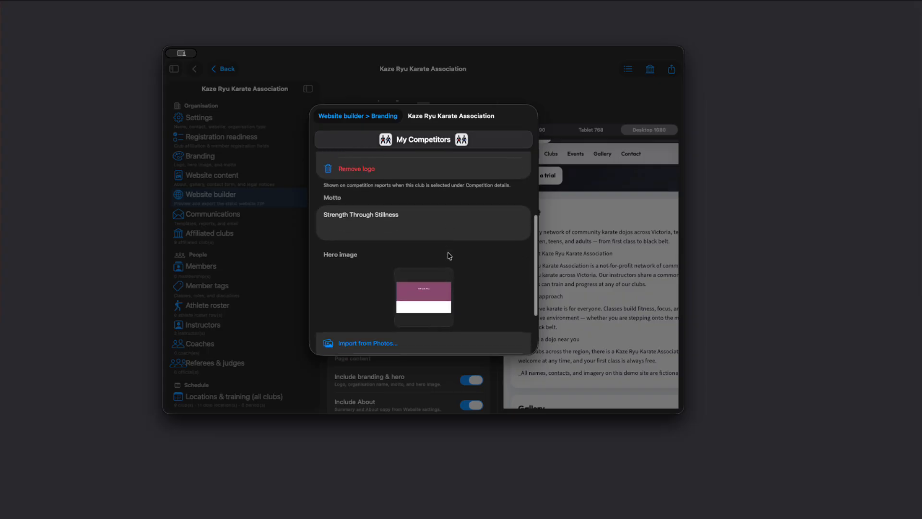
scroll(449, 255, down, 3)
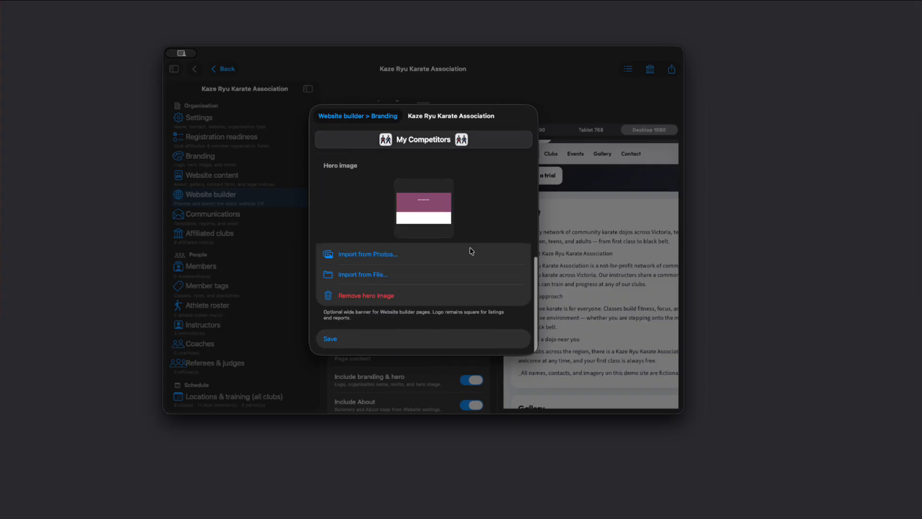
click(372, 117)
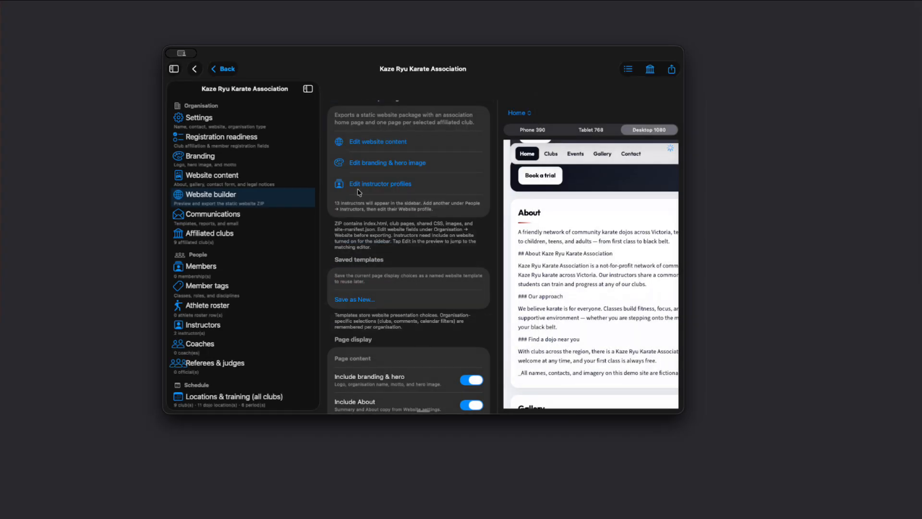
Open Communications, draft an email from the Committee update template, review its attachments and audience tags, and close it.
click(225, 220)
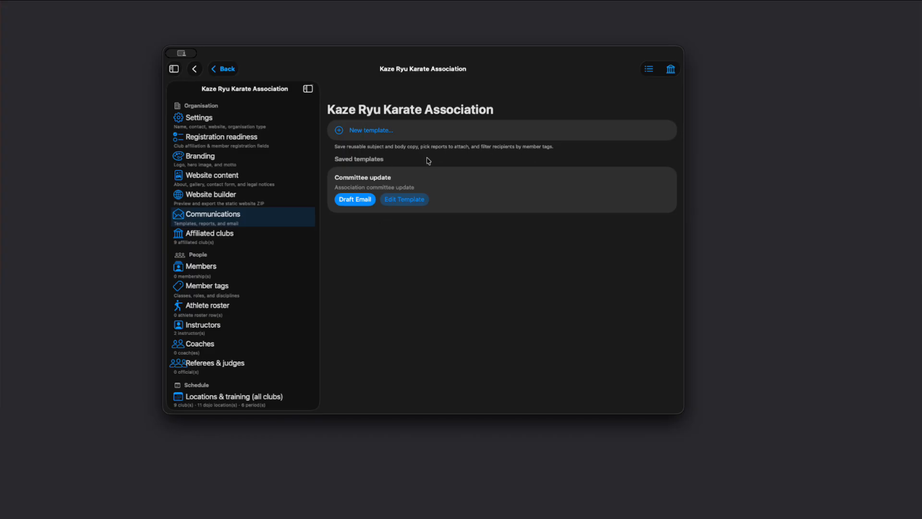
click(356, 201)
scroll(370, 259, down, 5)
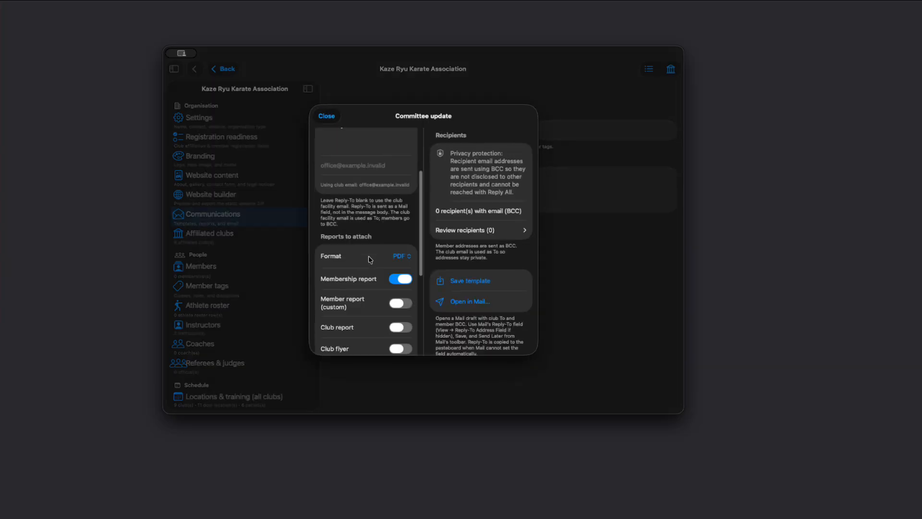
scroll(370, 259, down, 5)
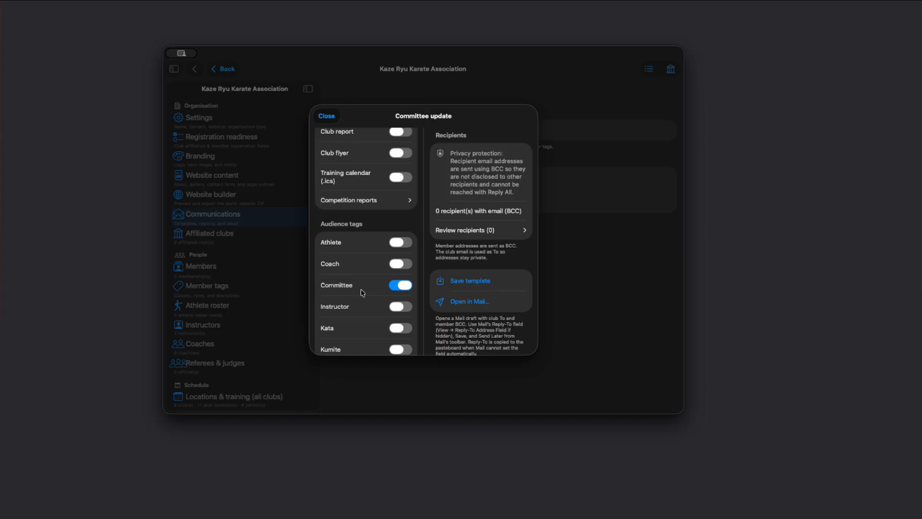
scroll(404, 202, up, 5)
scroll(431, 233, up, 3)
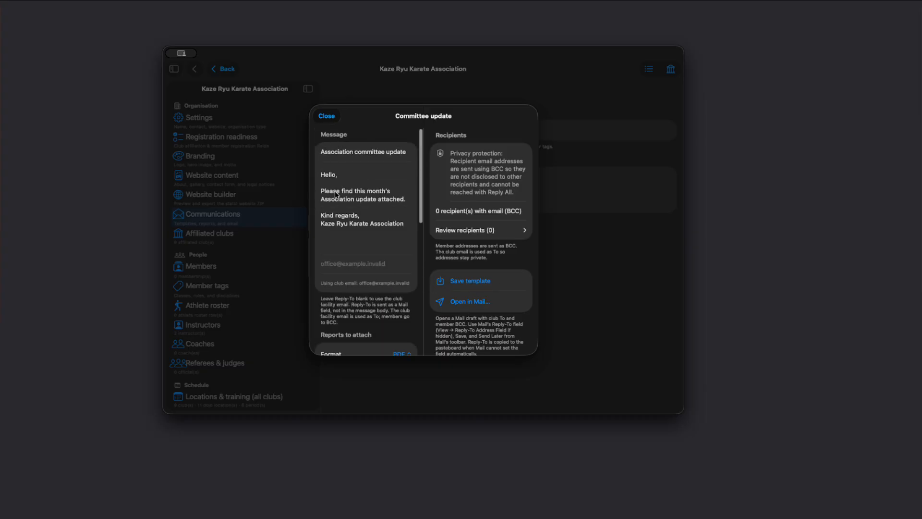
click(327, 117)
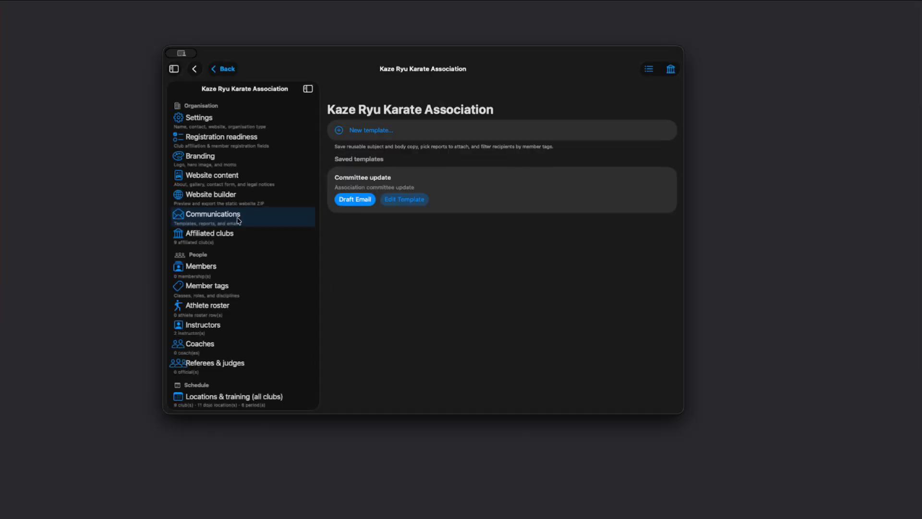
Open the Association flyer and scroll through its single-flyer preview of club locations and contacts.
scroll(230, 304, down, 2)
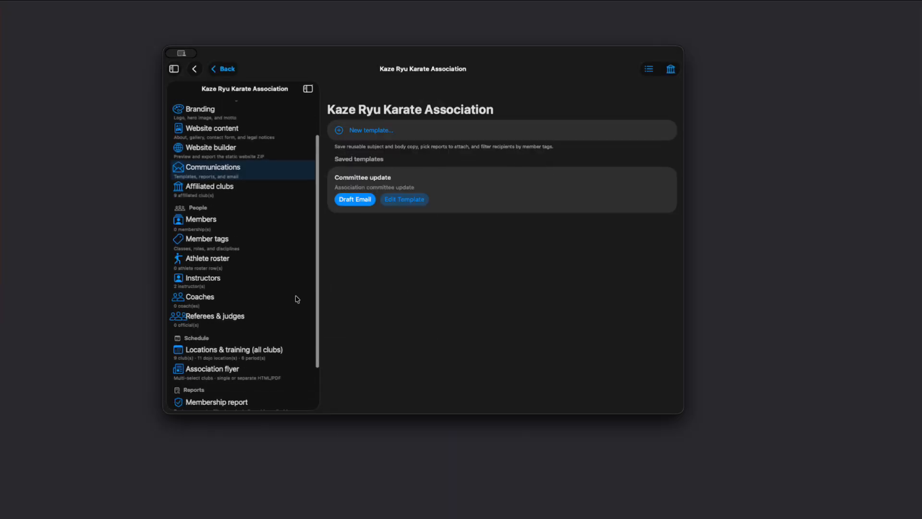
scroll(258, 309, down, 2)
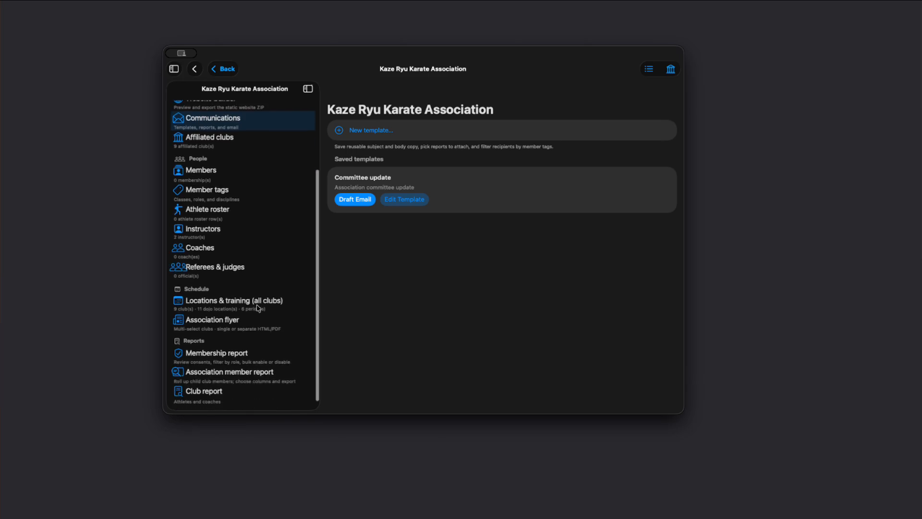
click(213, 325)
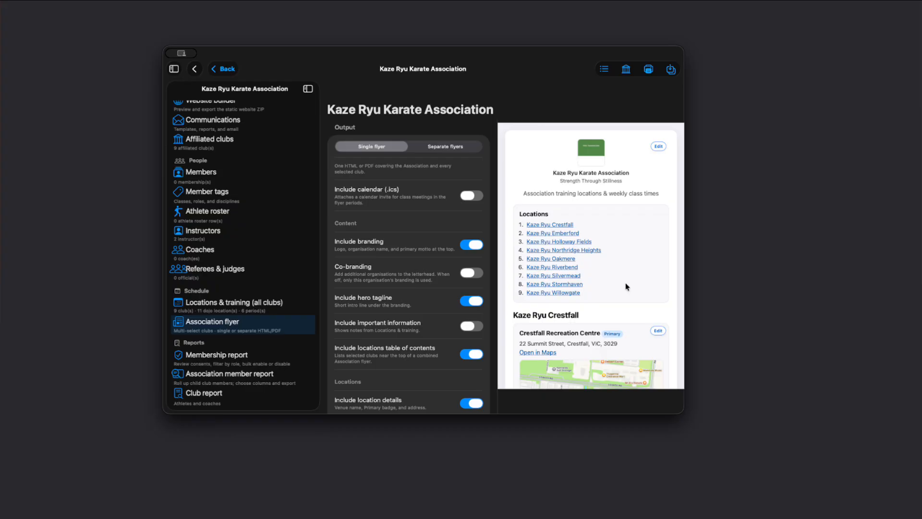
scroll(595, 284, down, 5)
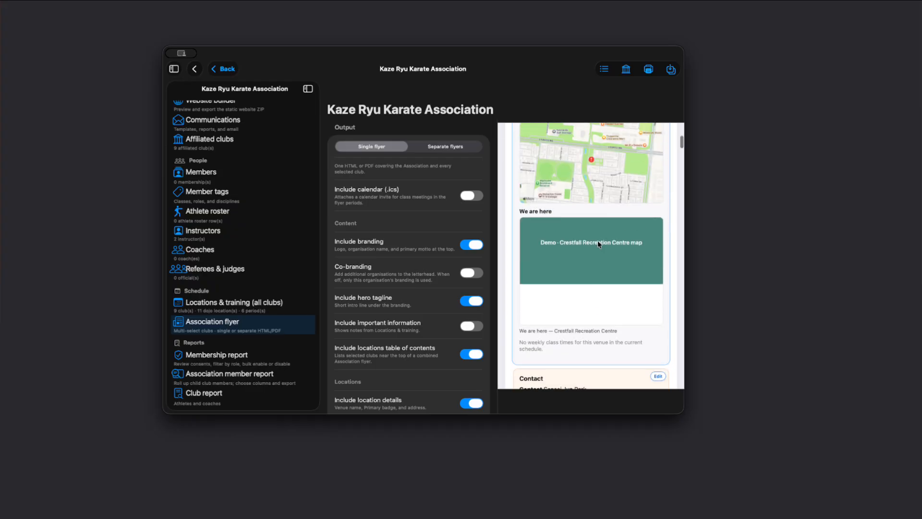
scroll(584, 263, down, 4)
scroll(587, 249, up, 2)
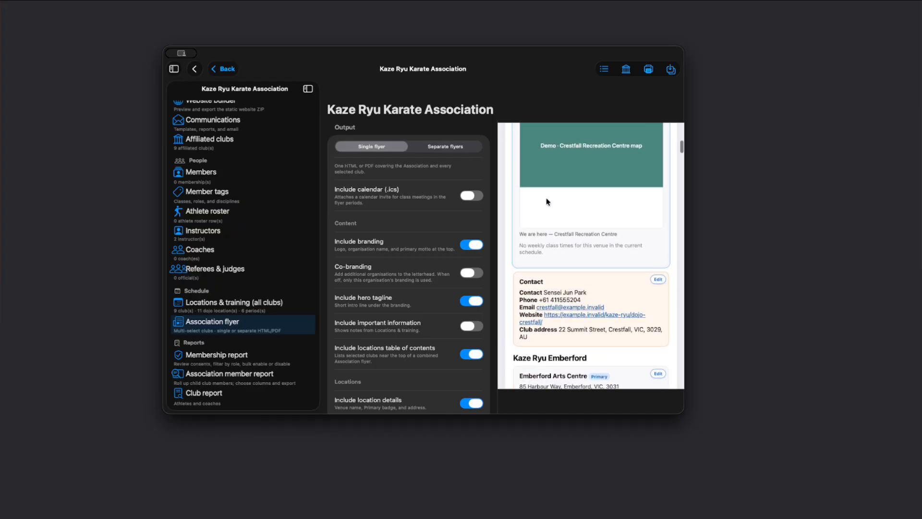
Scroll through the flyer preview's club sections, maps, session times and contact details.
scroll(548, 201, up, 3)
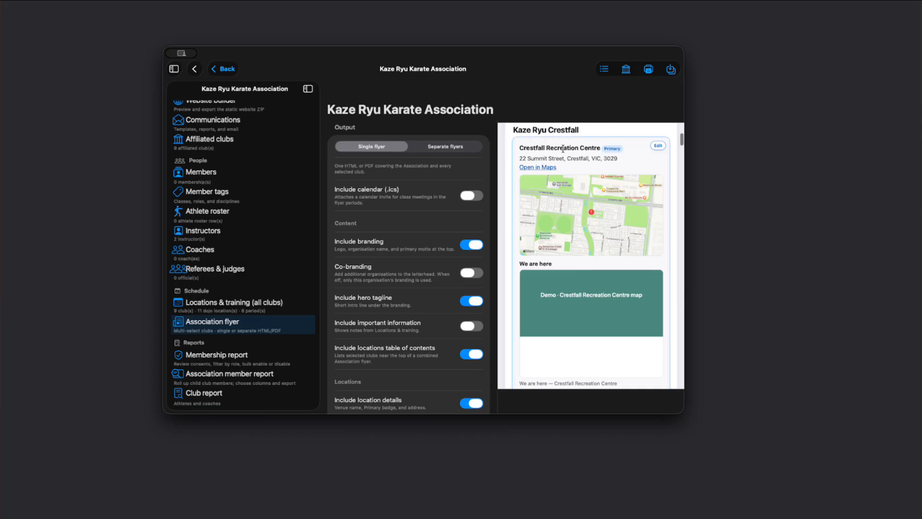
scroll(563, 149, up, 5)
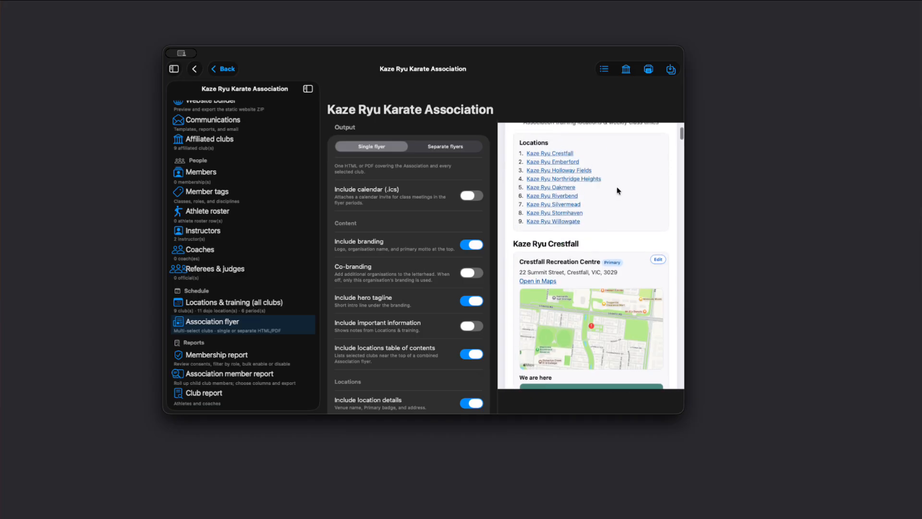
scroll(557, 288, down, 10)
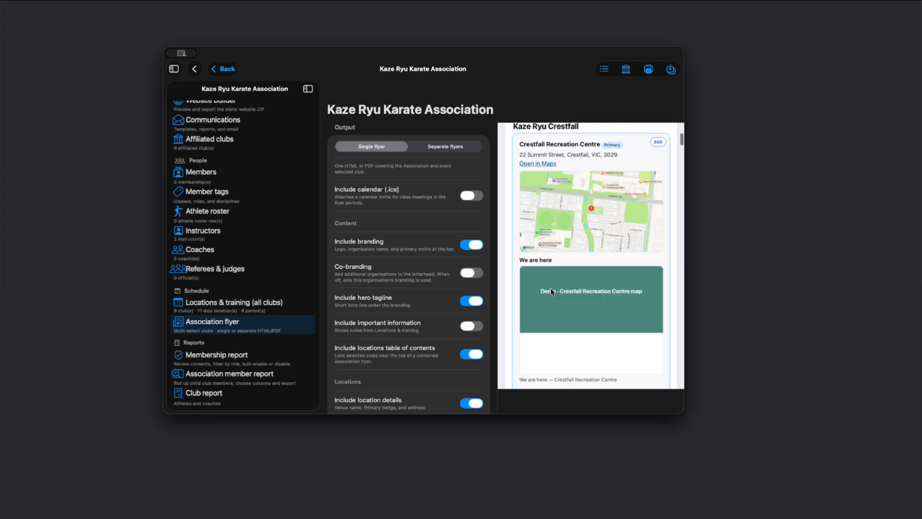
scroll(557, 288, down, 4)
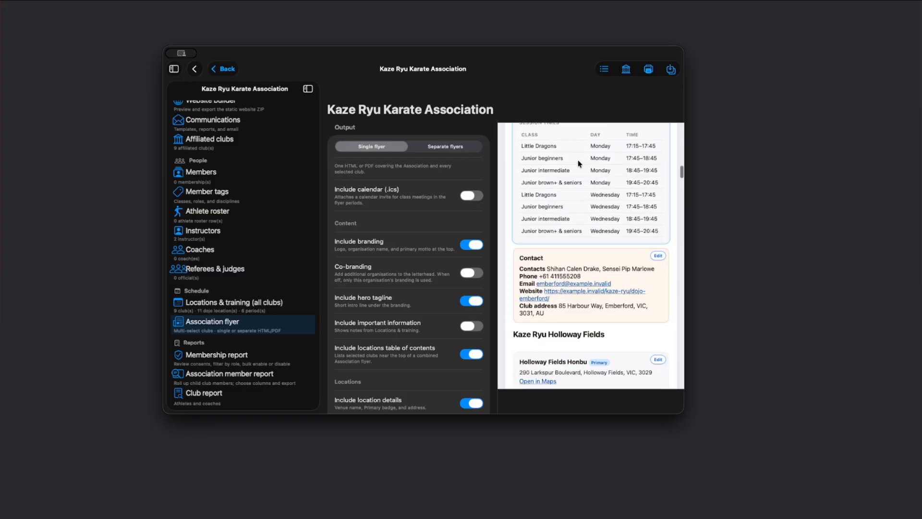
scroll(535, 140, up, 3)
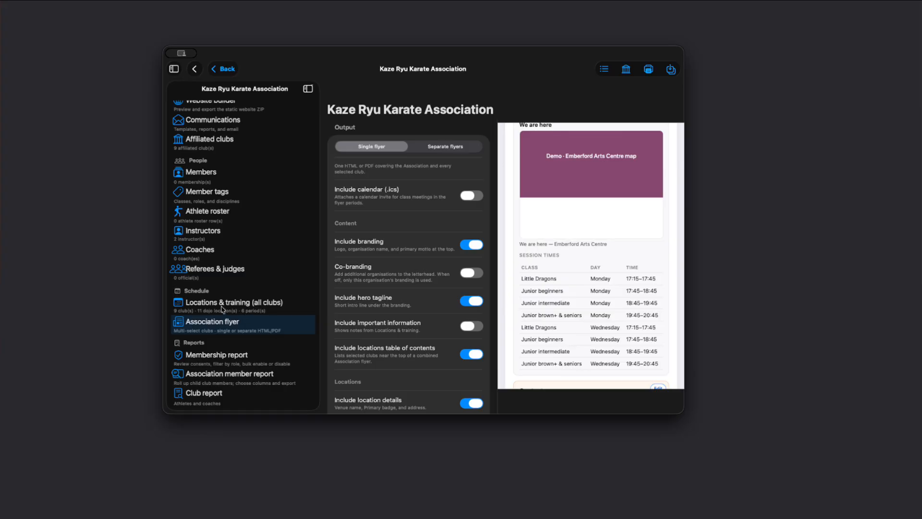
scroll(553, 289, down, 3)
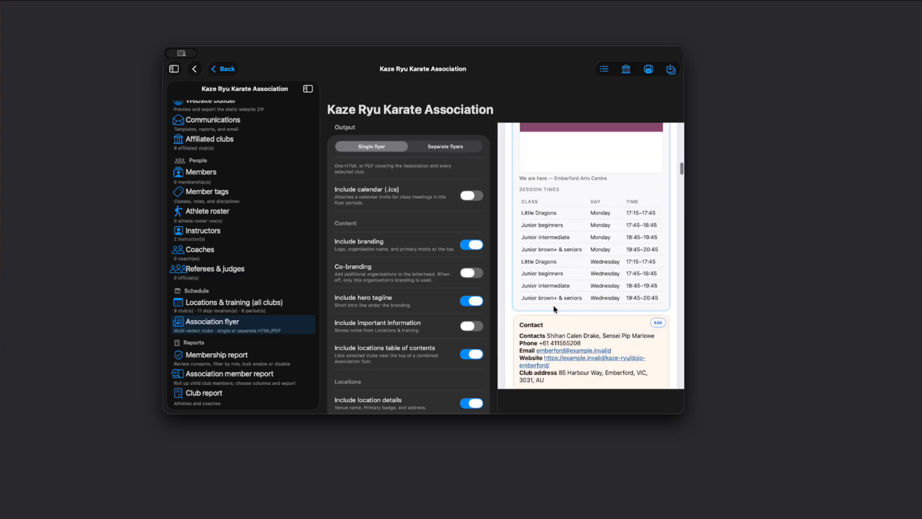
scroll(608, 246, up, 5)
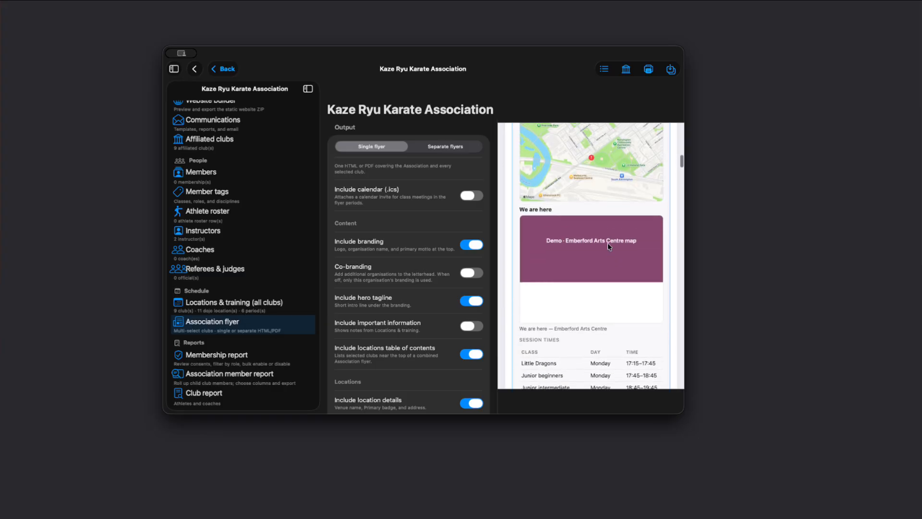
scroll(607, 243, up, 8)
scroll(576, 327, down, 3)
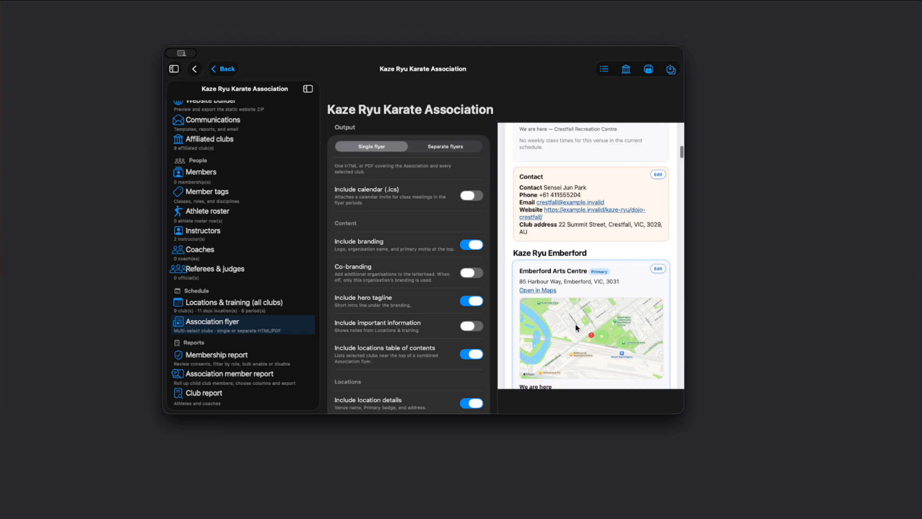
scroll(545, 262, down, 4)
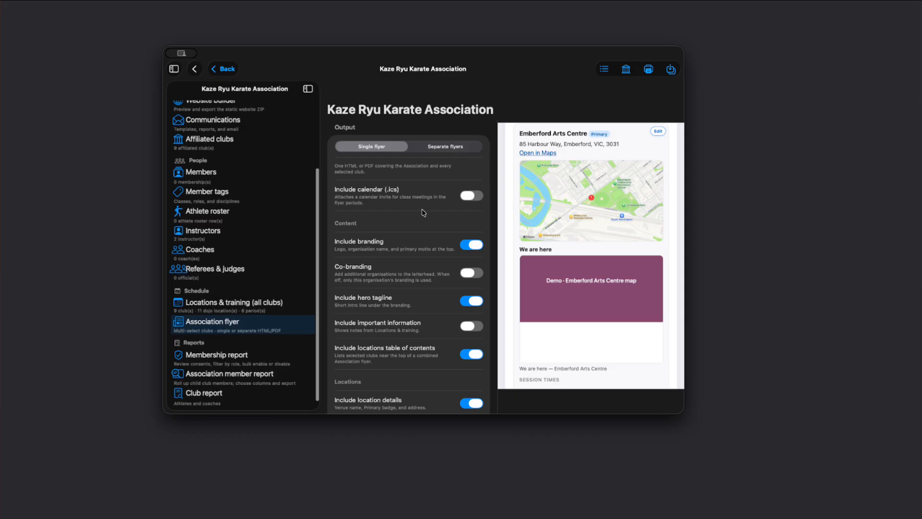
Enable the flyer's calendar (.ics) attachment and switch the output to Separate flyers, reviewing the remaining flyer options.
click(472, 200)
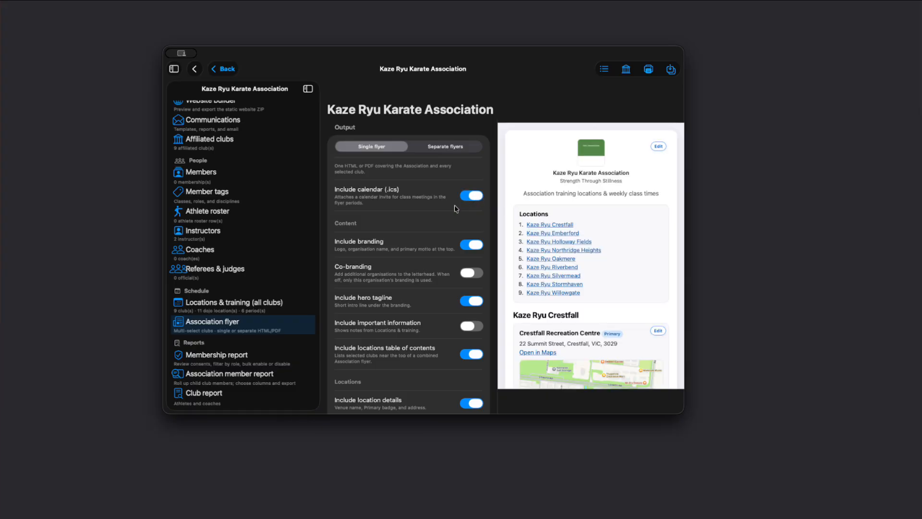
scroll(577, 291, down, 6)
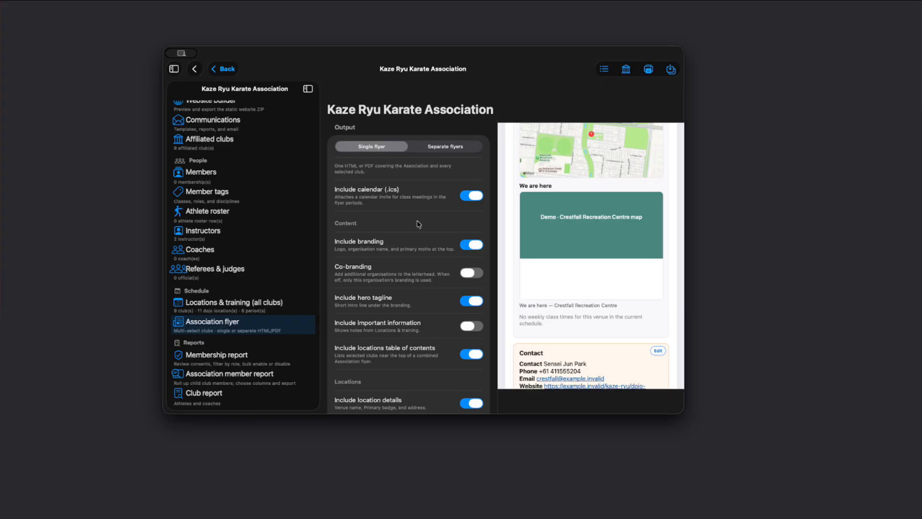
click(447, 146)
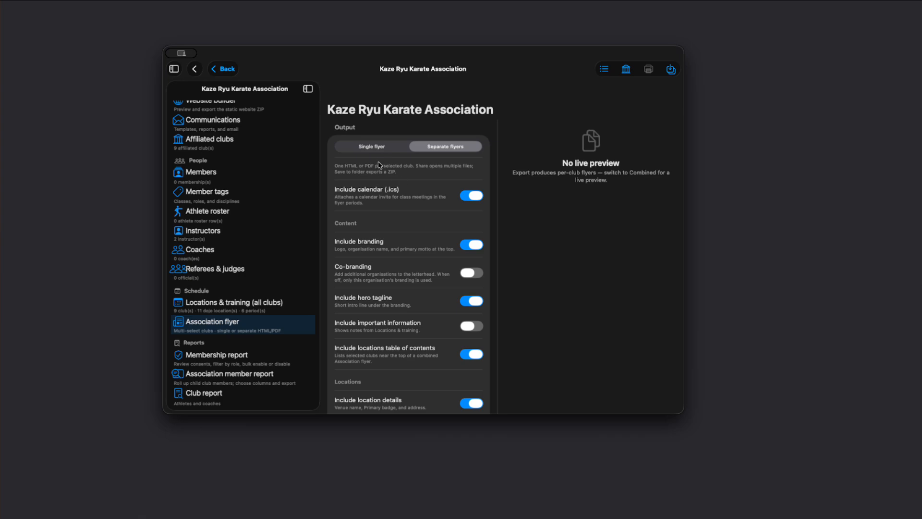
scroll(398, 266, down, 6)
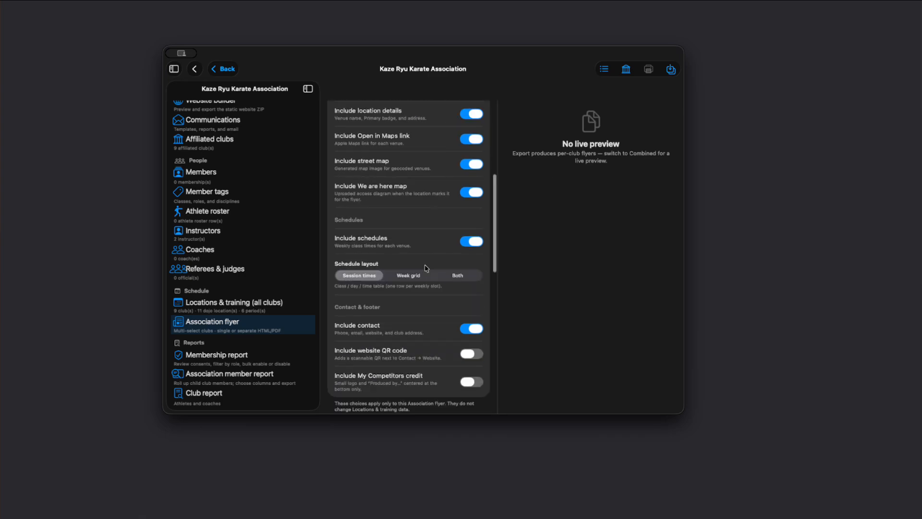
scroll(390, 260, up, 3)
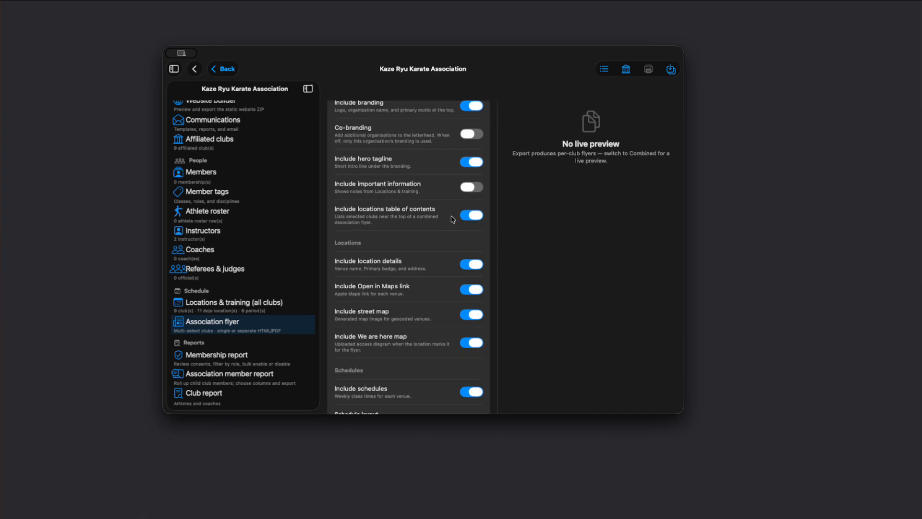
scroll(418, 229, up, 1)
scroll(228, 362, down, 2)
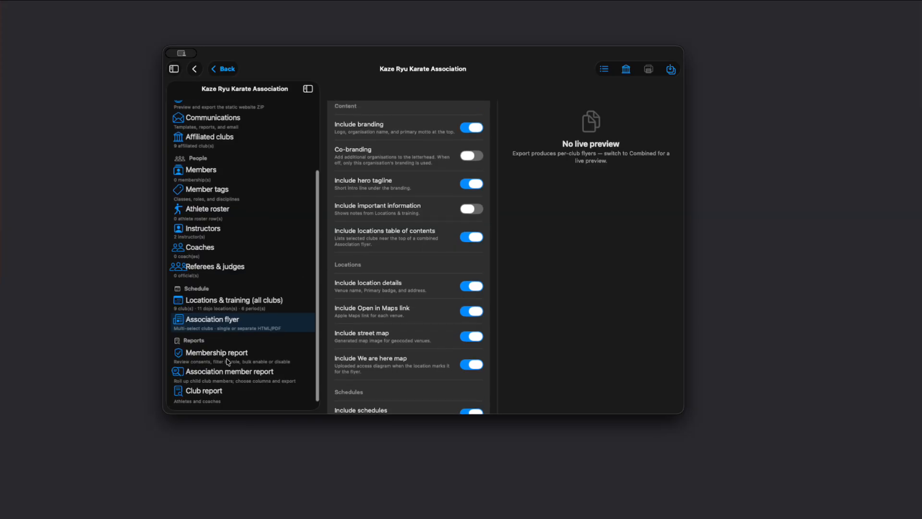
Open the Club report, then return to the app's main navigation.
click(213, 395)
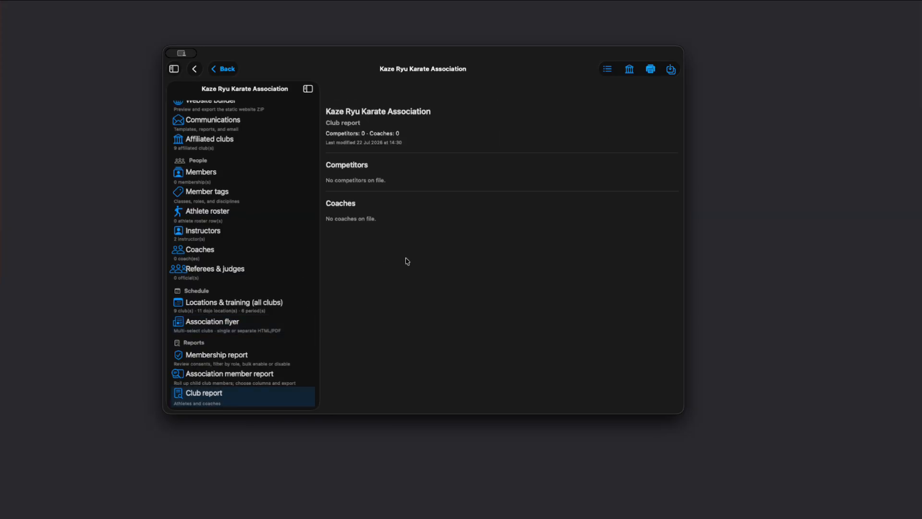
click(193, 72)
click(176, 69)
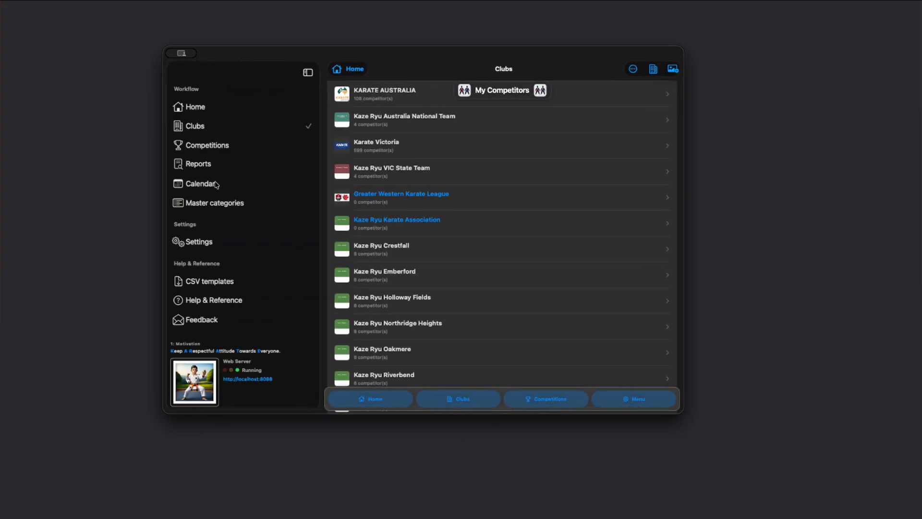
Open the Calendar and select 24 July 2026 in the month view.
click(200, 188)
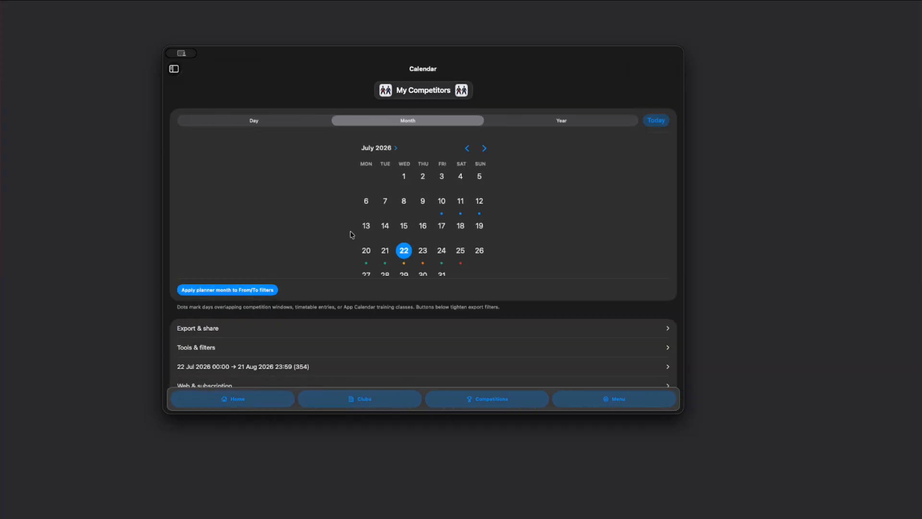
click(440, 253)
scroll(307, 269, down, 2)
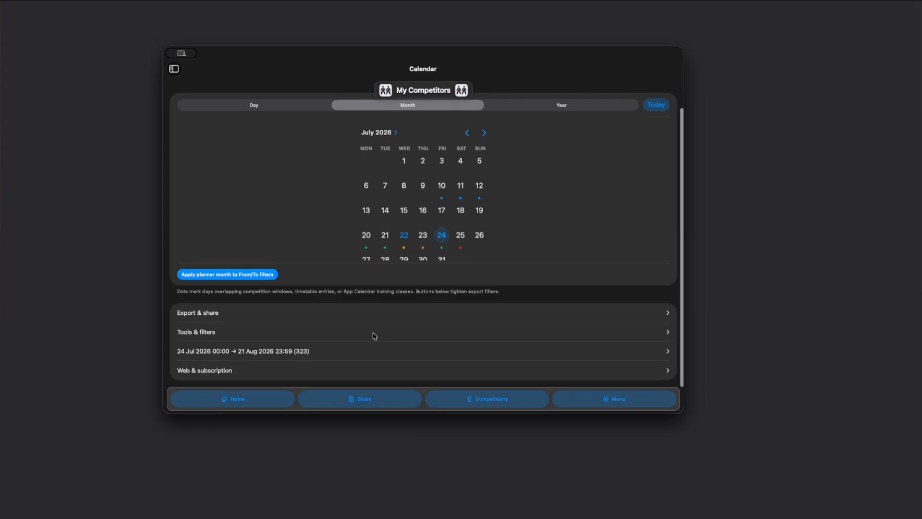
Expand the Tools & filters section, and open and close the Web & subscription section.
click(208, 332)
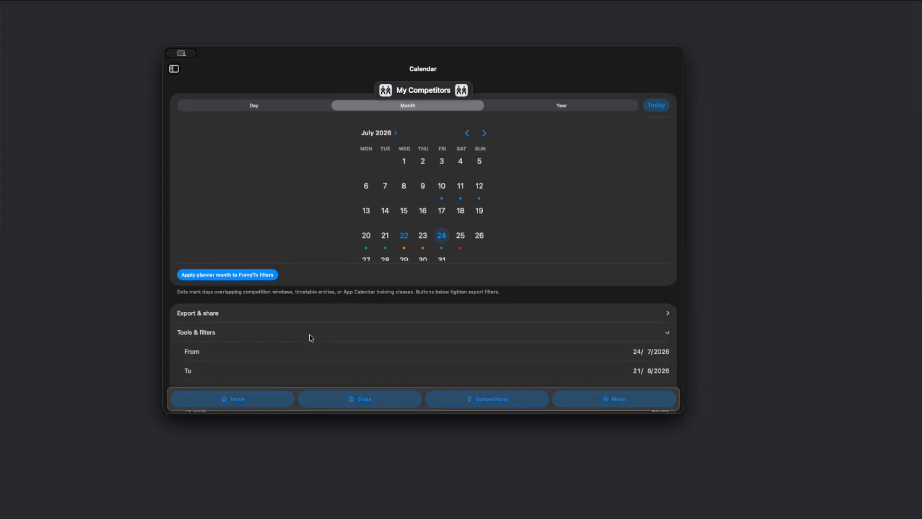
scroll(308, 336, down, 5)
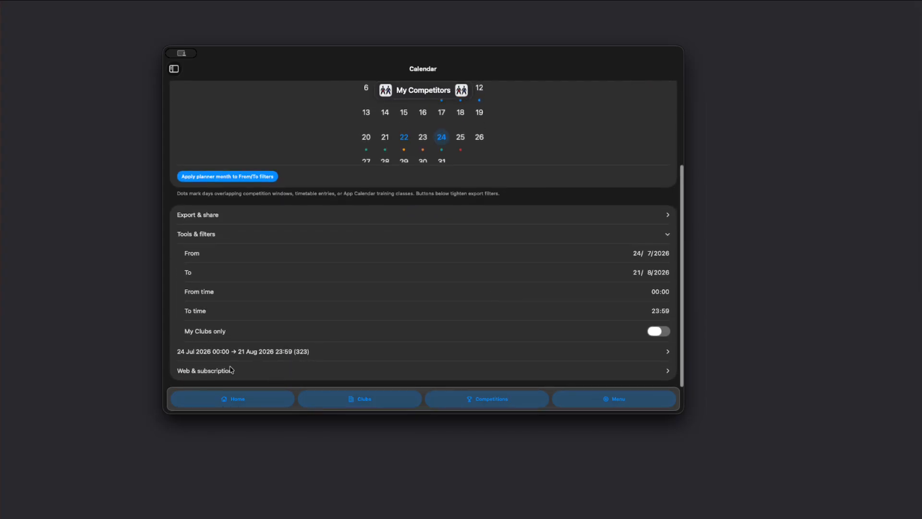
click(269, 371)
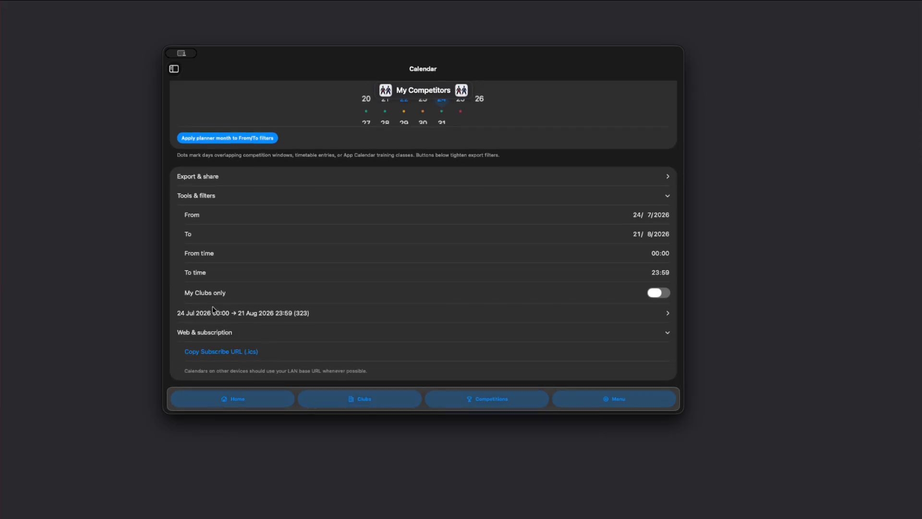
click(217, 336)
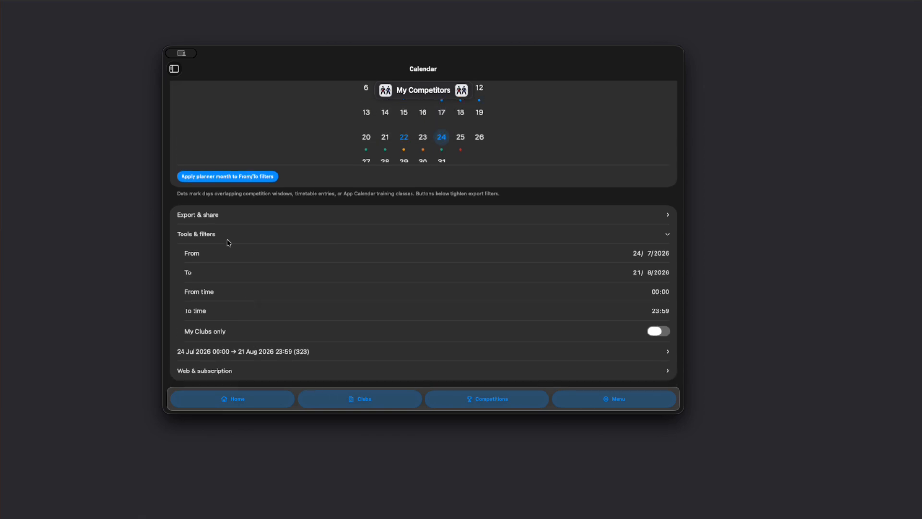
Expand the Export & share section and review its calendar export options.
click(198, 218)
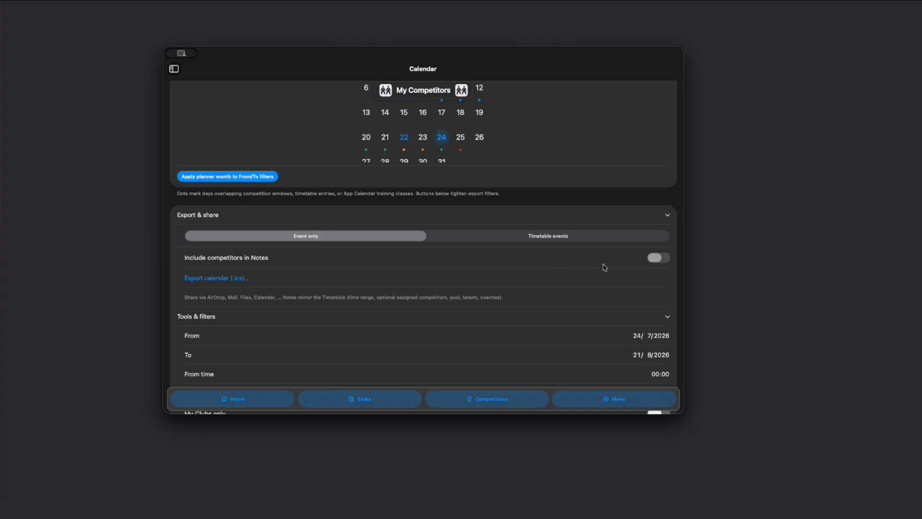
scroll(605, 268, down, 4)
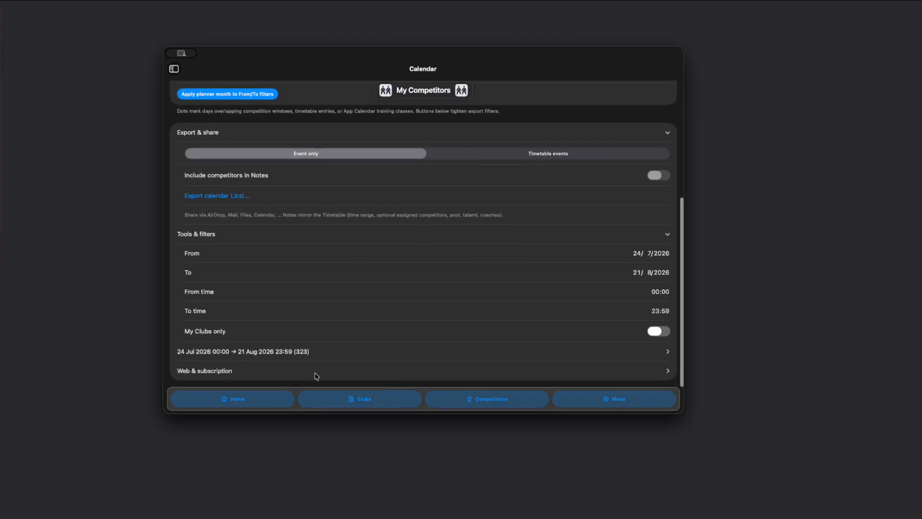
scroll(401, 320, up, 3)
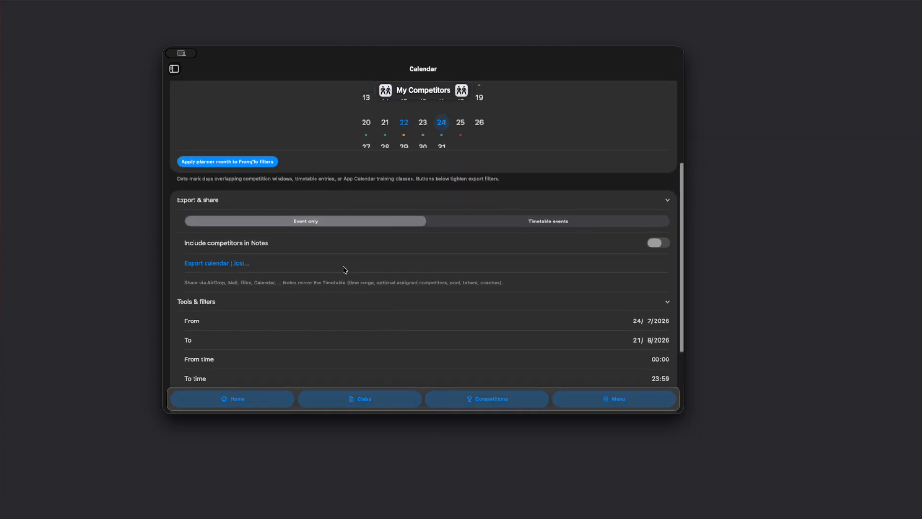
scroll(344, 270, down, 3)
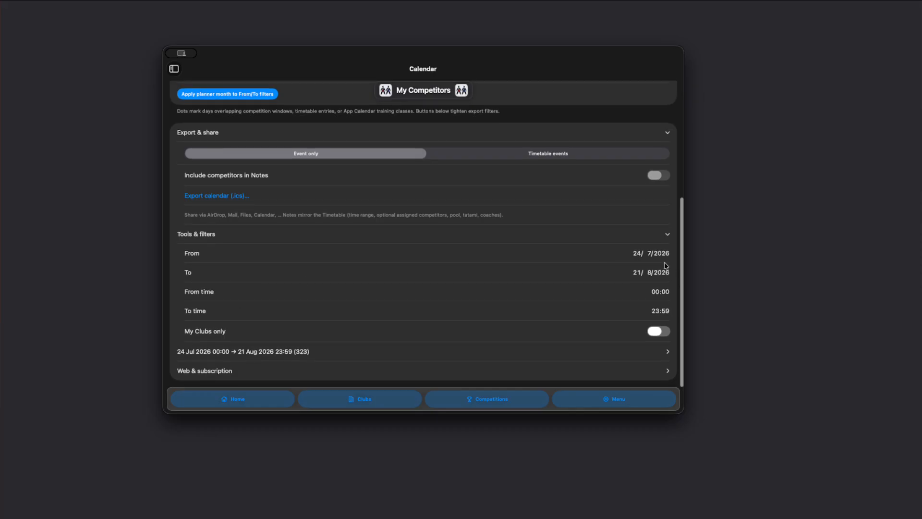
scroll(382, 265, up, 8)
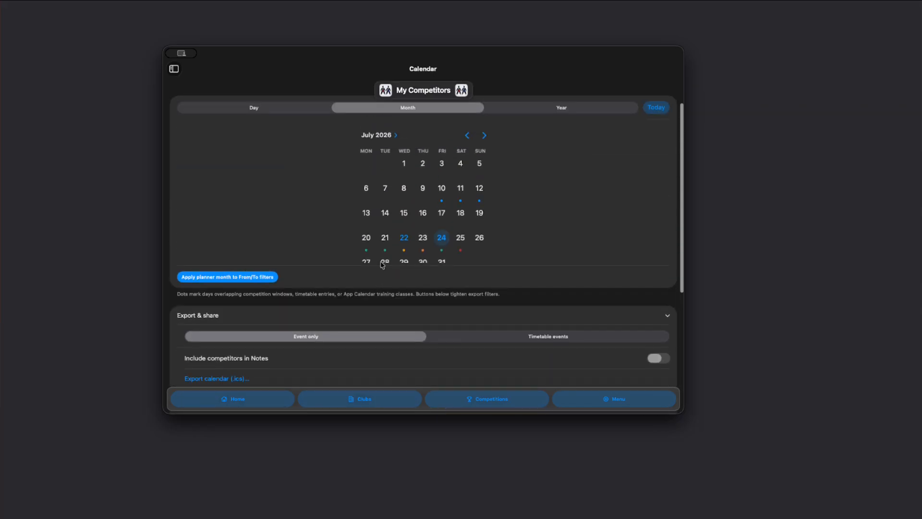
Select 10 July 2026 in the month view to set the calendar's From date.
click(442, 195)
scroll(371, 301, down, 3)
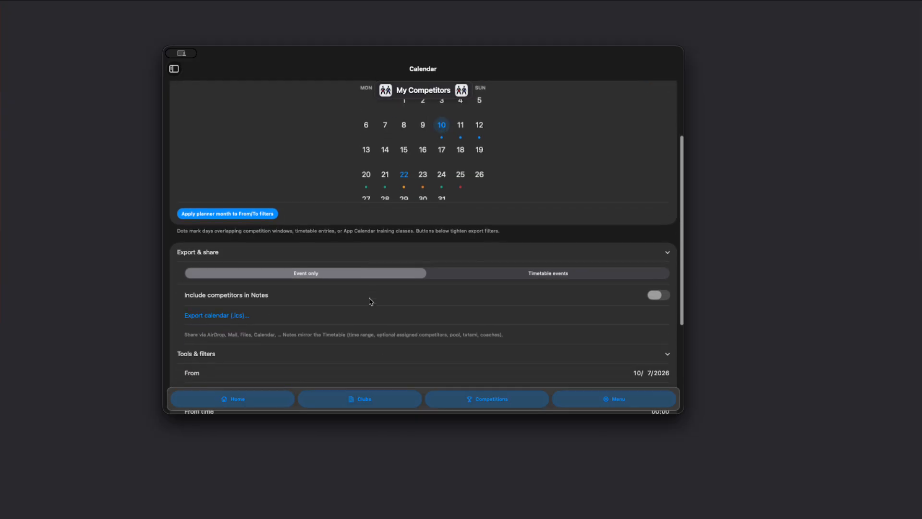
scroll(451, 302, down, 4)
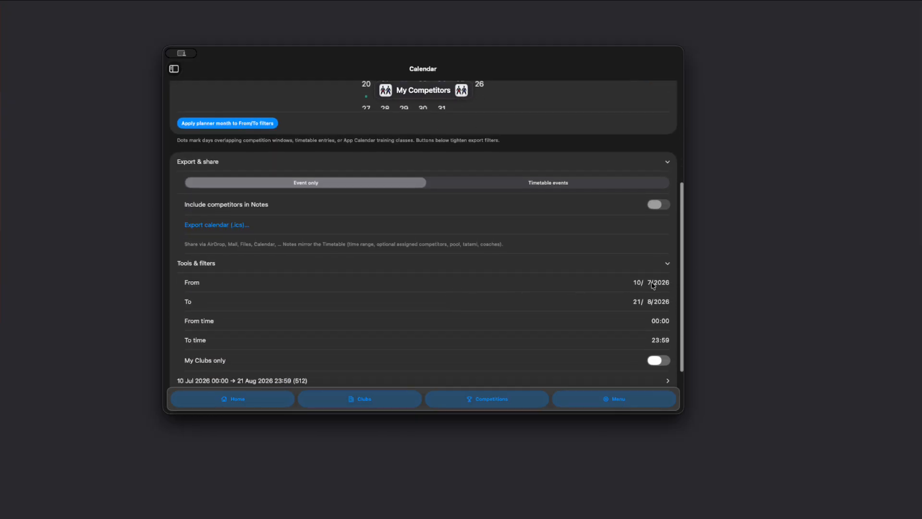
scroll(551, 314, down, 1)
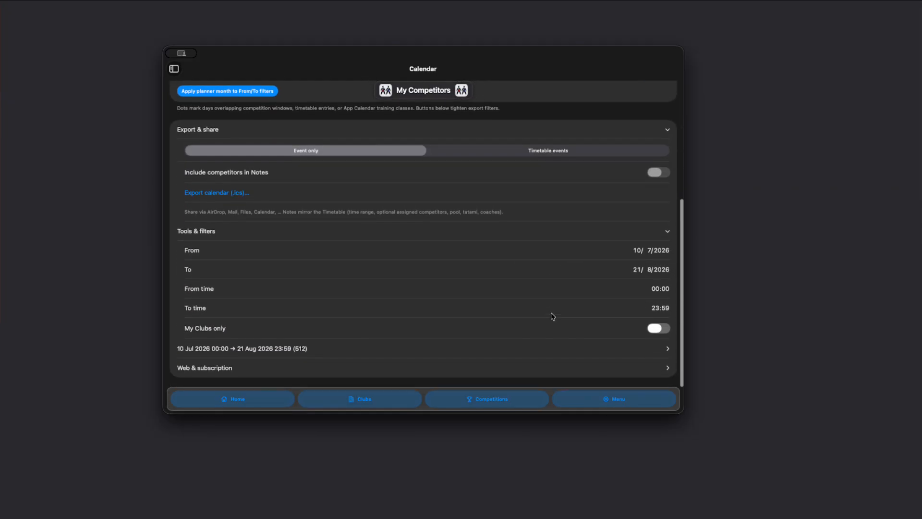
Turn on My Clubs only and scroll through the selected clubs list.
click(657, 331)
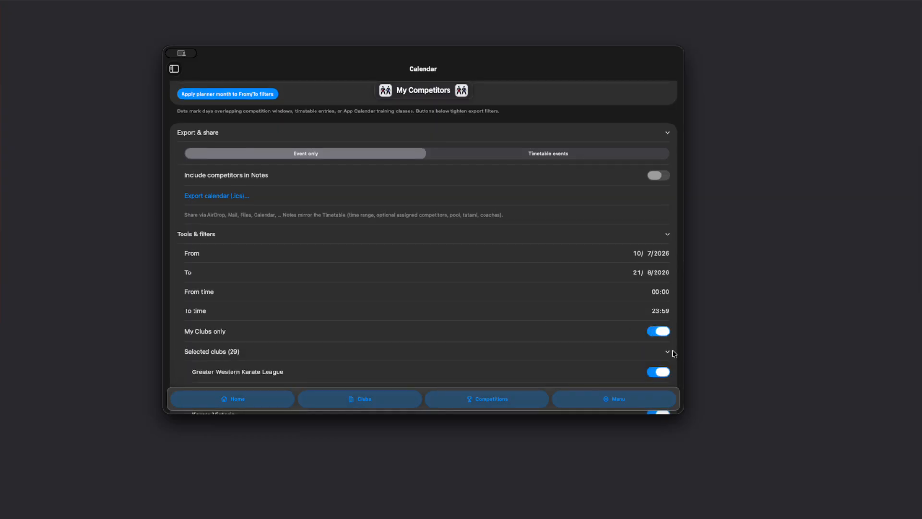
scroll(524, 349, down, 4)
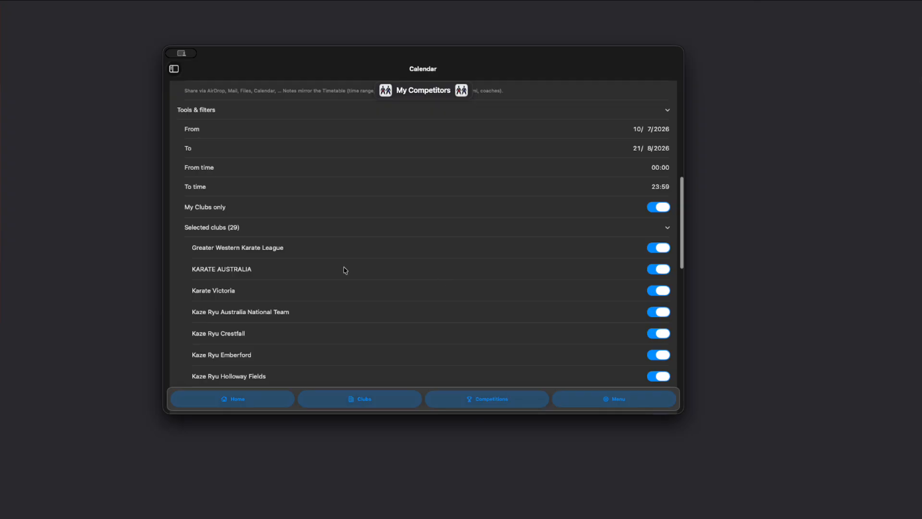
scroll(331, 307, down, 10)
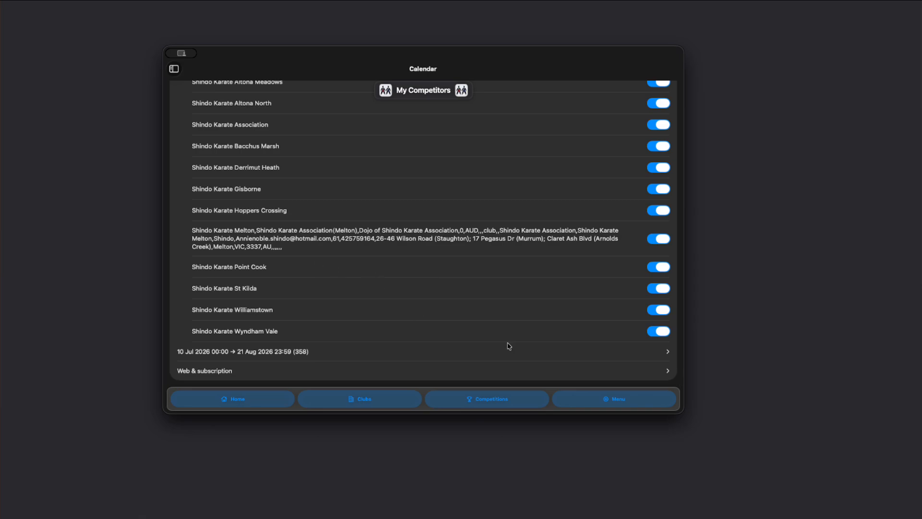
Expand the filtered event list for 10 Jul to 21 Aug 2026 and scroll through it.
click(661, 351)
scroll(339, 231, down, 10)
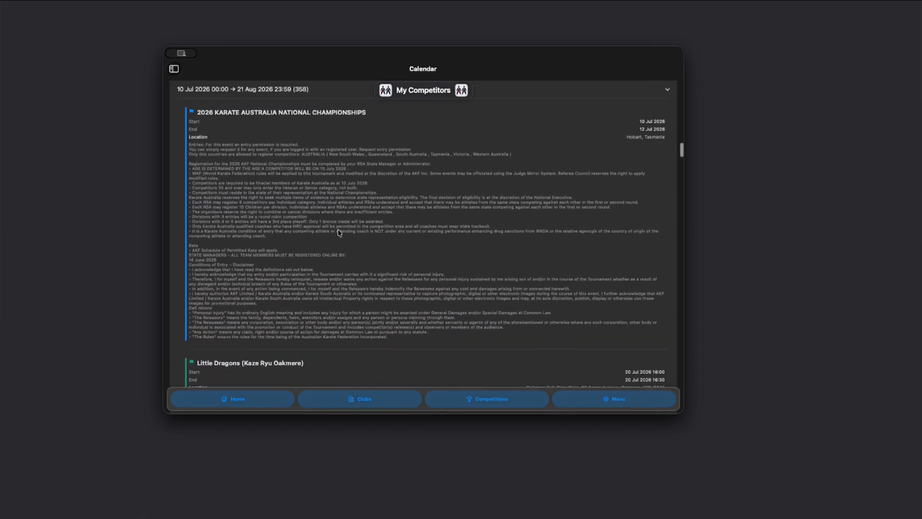
Review the remaining filtered calendar events' times and locations.
scroll(304, 235, down, 15)
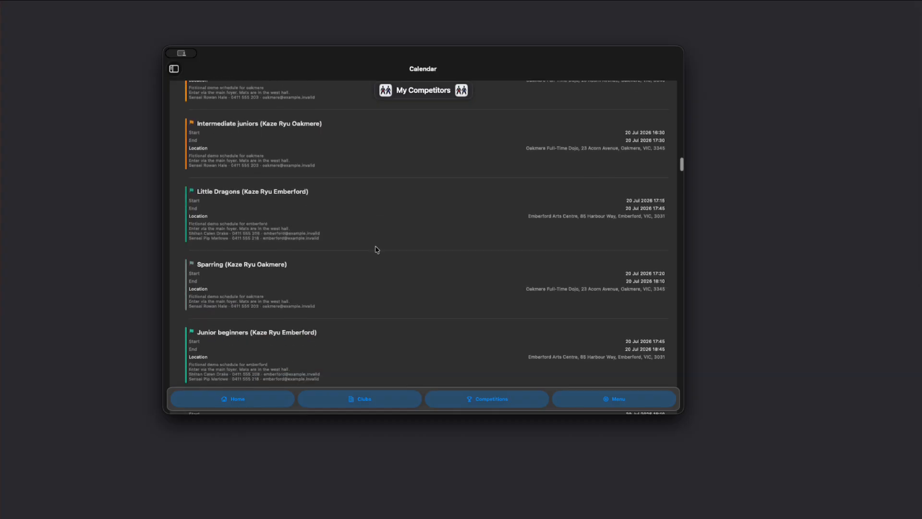
scroll(377, 250, down, 2)
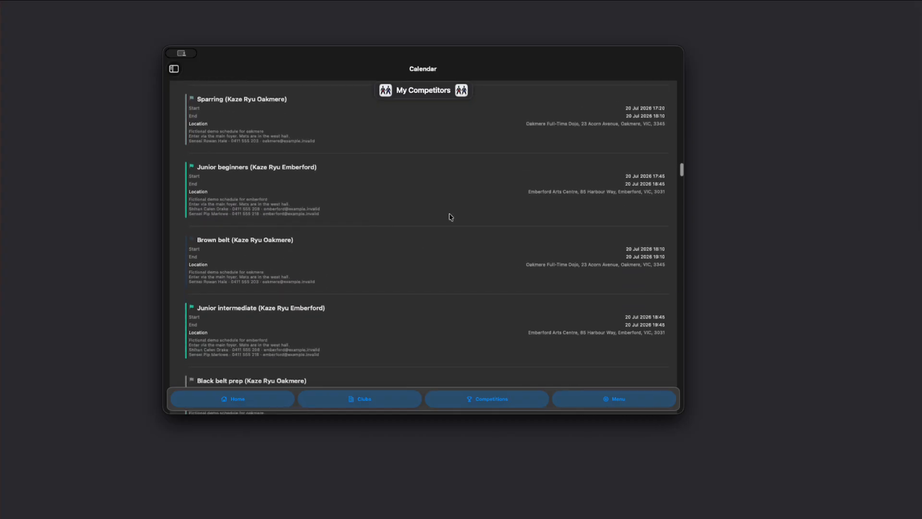
scroll(451, 217, up, 3)
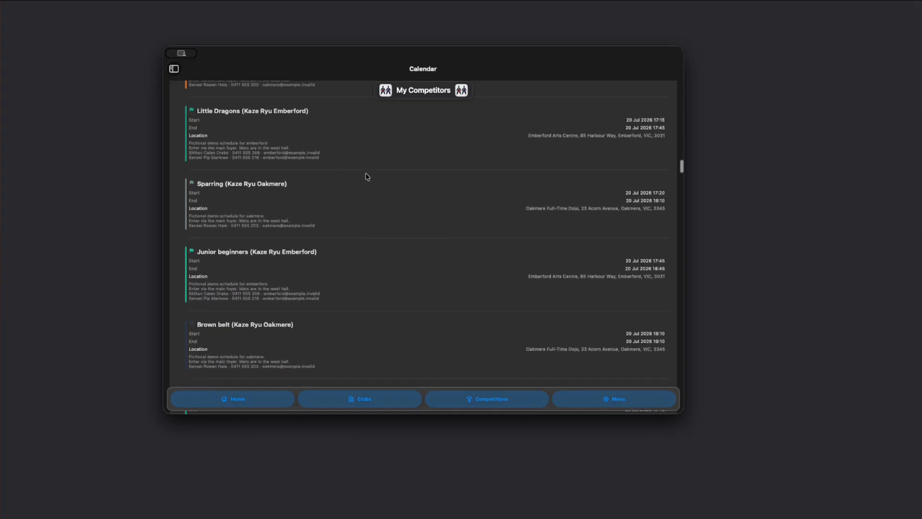
scroll(366, 176, up, 10)
scroll(366, 176, up, 4)
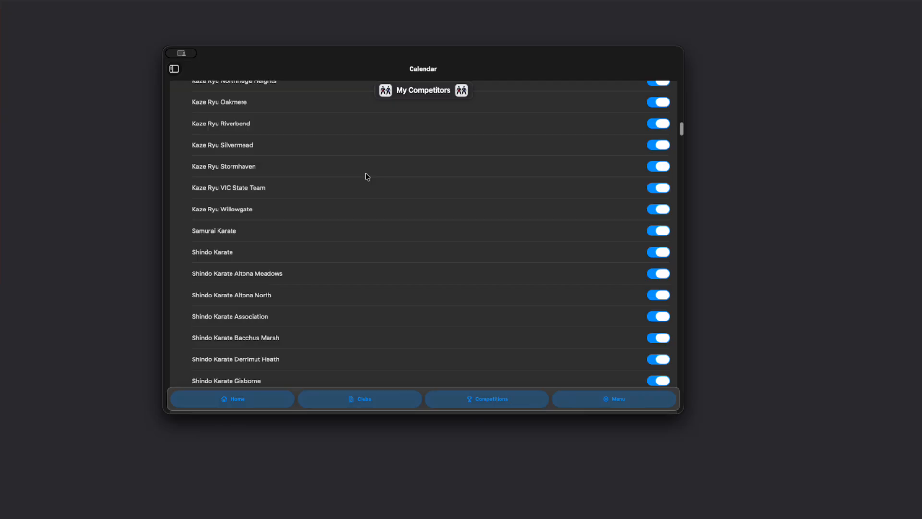
In the master category catalog, set the Kata Individual female Seniors category's match time to 3:00.0 and save it.
click(174, 70)
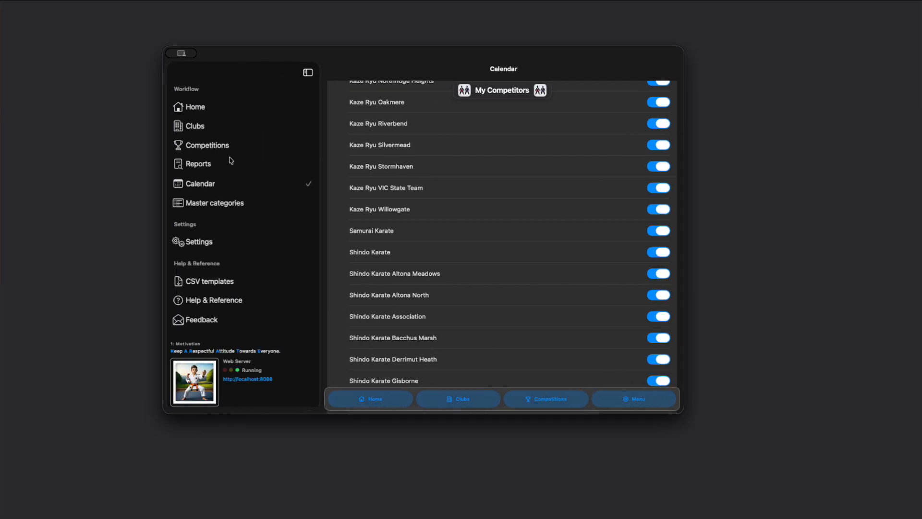
click(231, 203)
scroll(294, 255, down, 2)
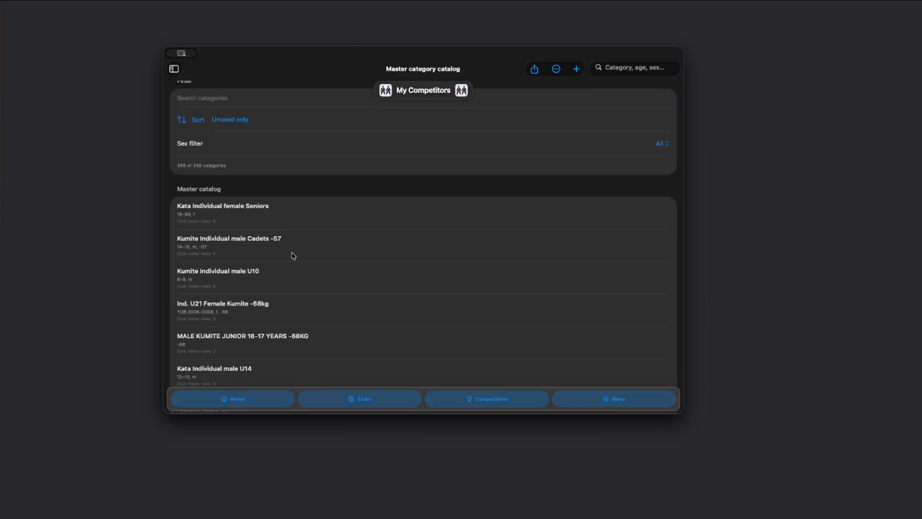
click(237, 213)
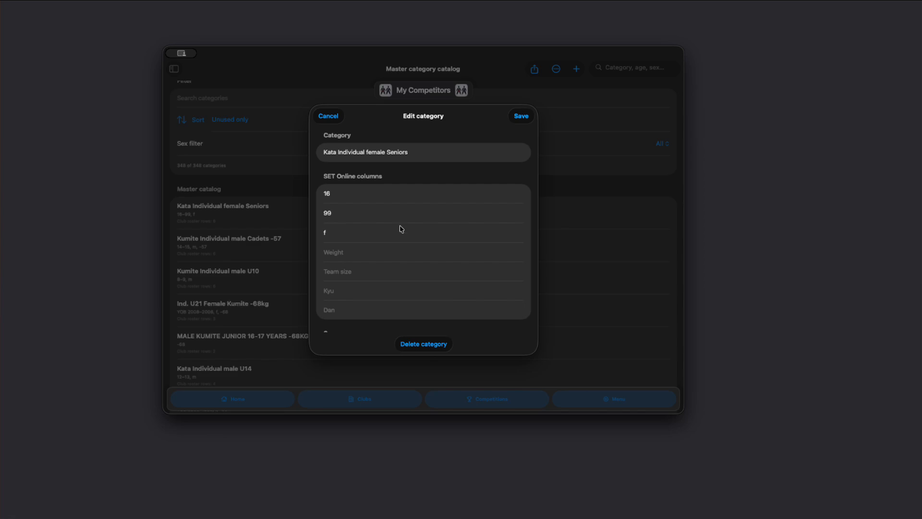
scroll(401, 228, down, 5)
scroll(416, 203, down, 1)
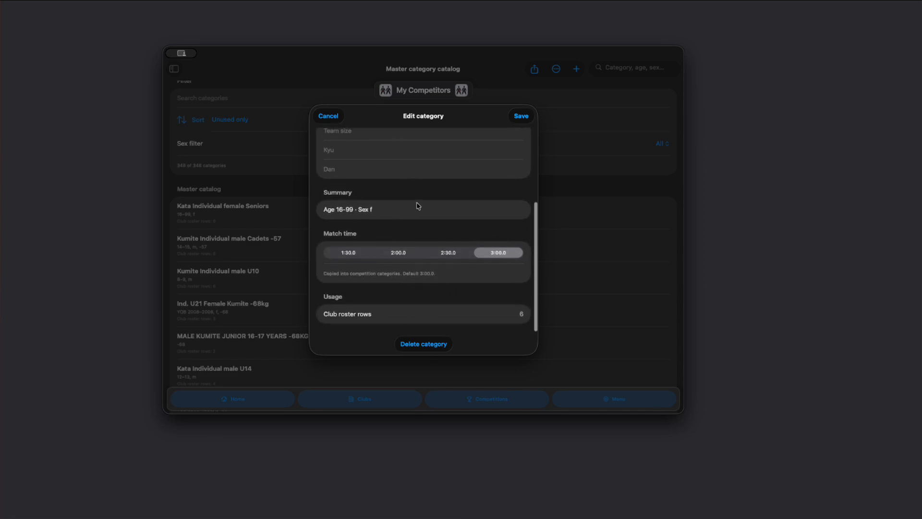
click(398, 253)
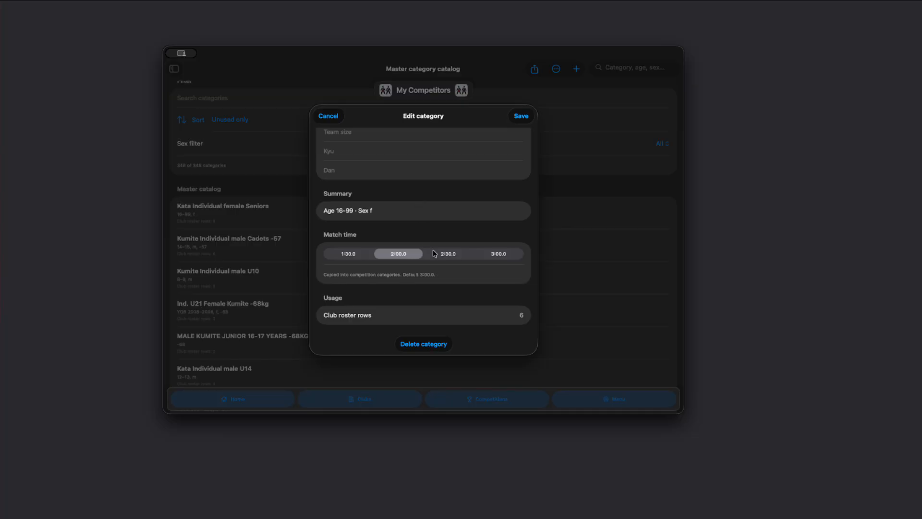
click(449, 254)
scroll(419, 213, down, 1)
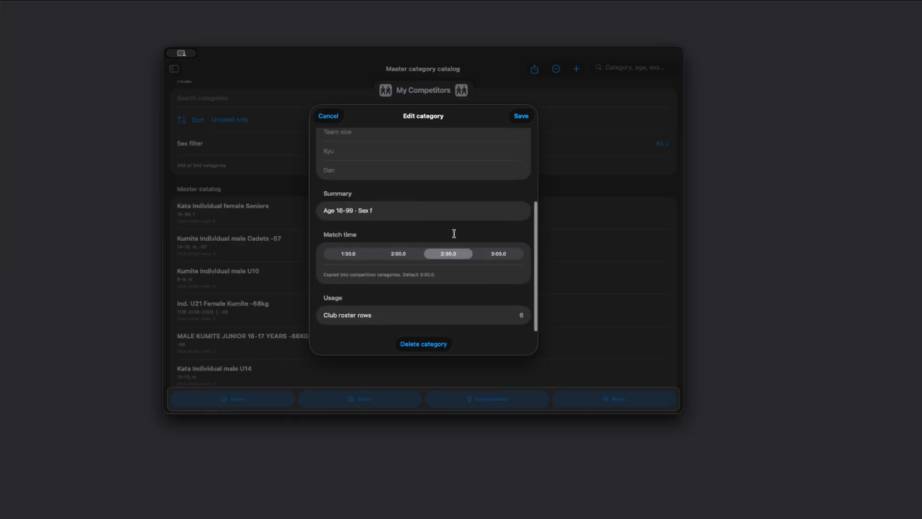
click(502, 254)
click(419, 313)
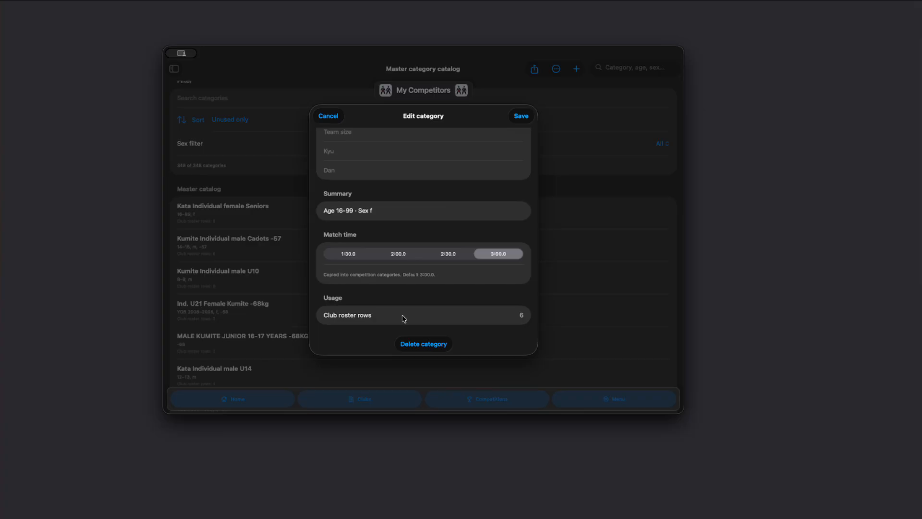
scroll(422, 268, up, 5)
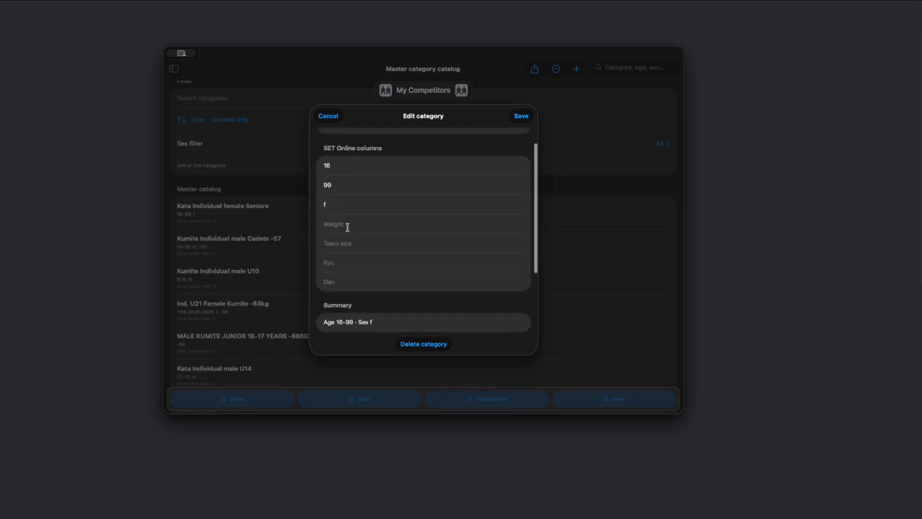
scroll(391, 273, up, 2)
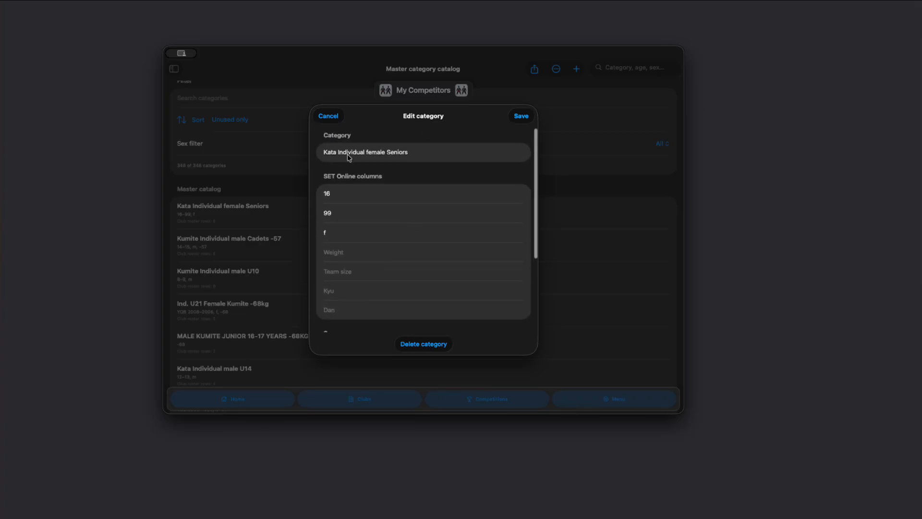
click(521, 116)
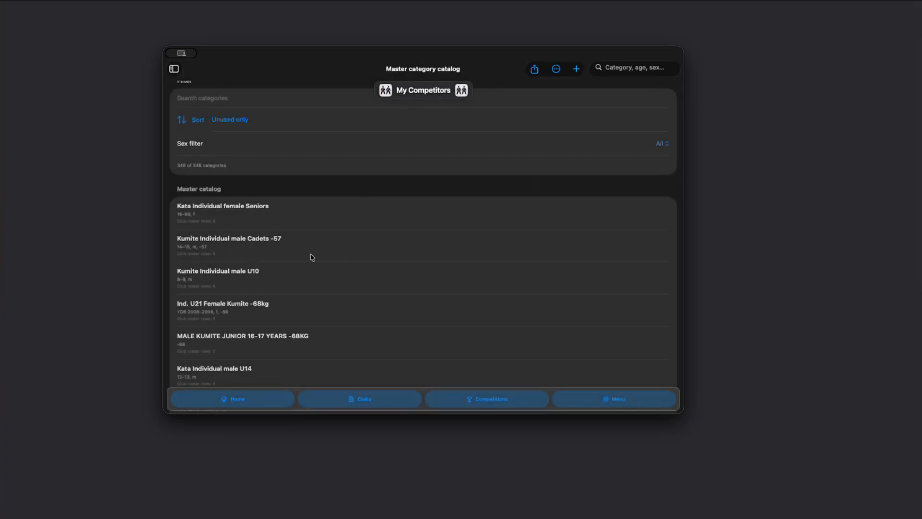
scroll(319, 274, down, 5)
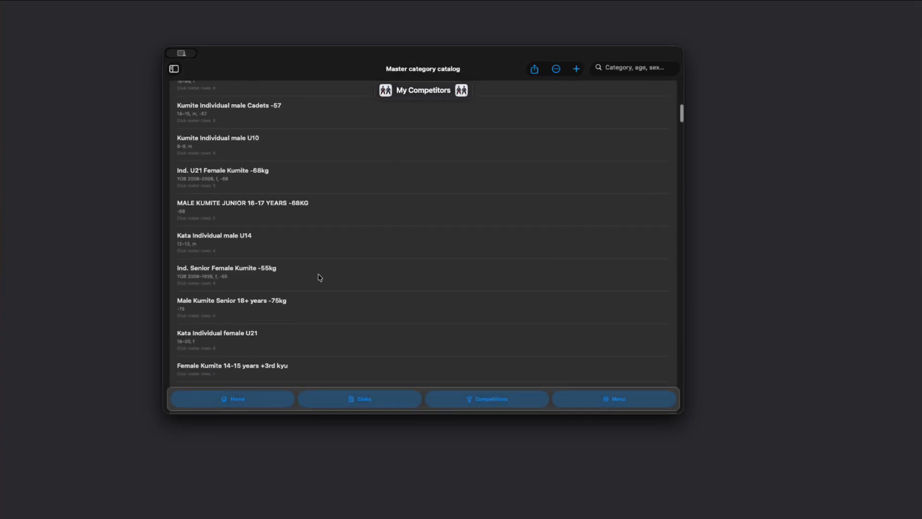
scroll(321, 243, up, 6)
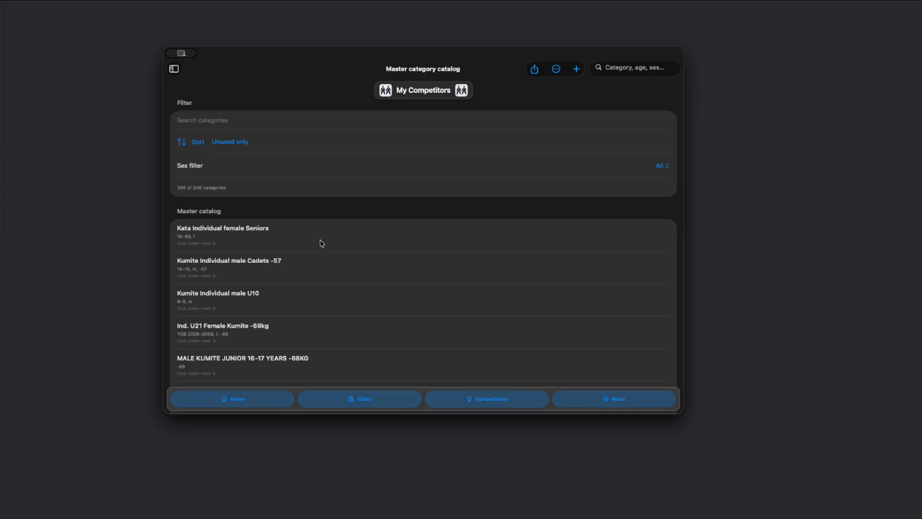
click(556, 69)
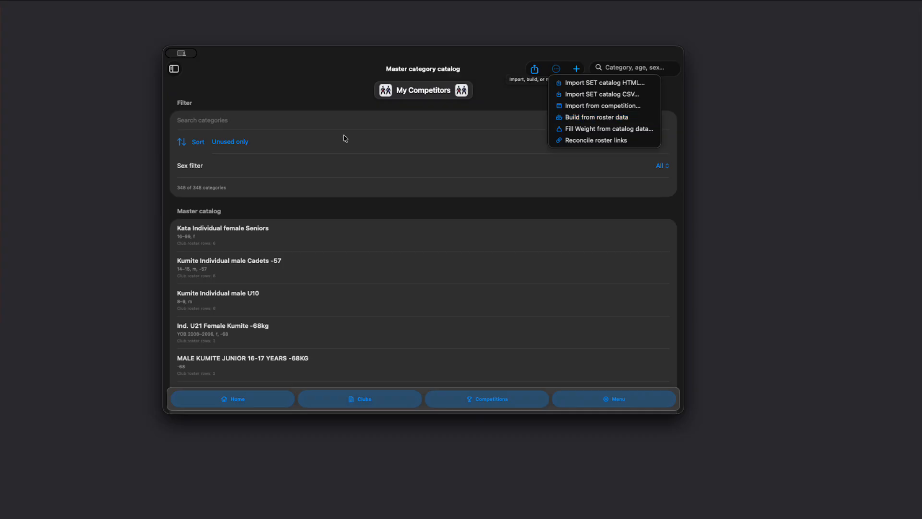
click(598, 129)
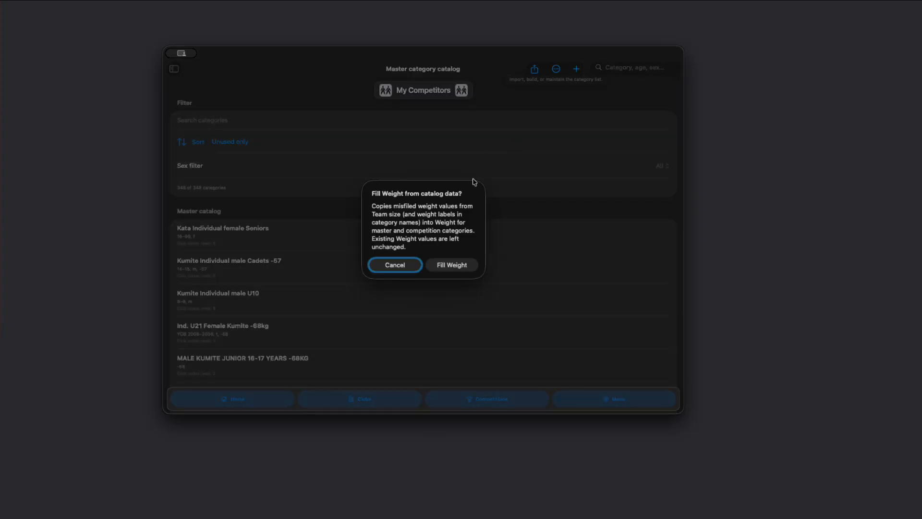
click(395, 265)
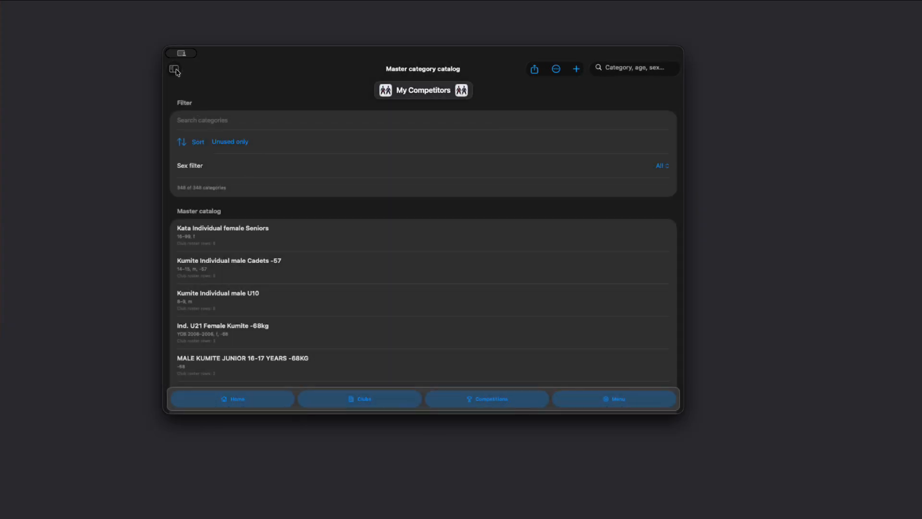
Open the 2026 Karate Australia National Championships competition and expand its Registration & time zone and Extra details sections.
click(174, 69)
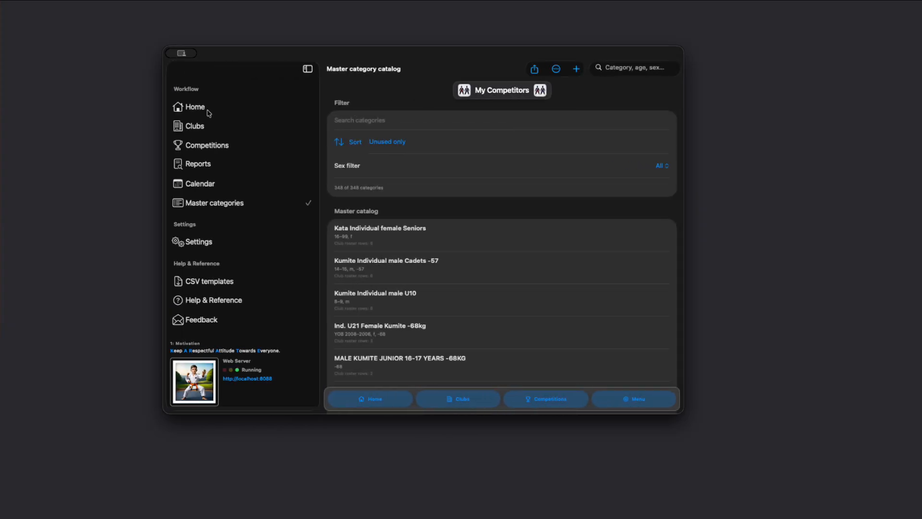
click(208, 146)
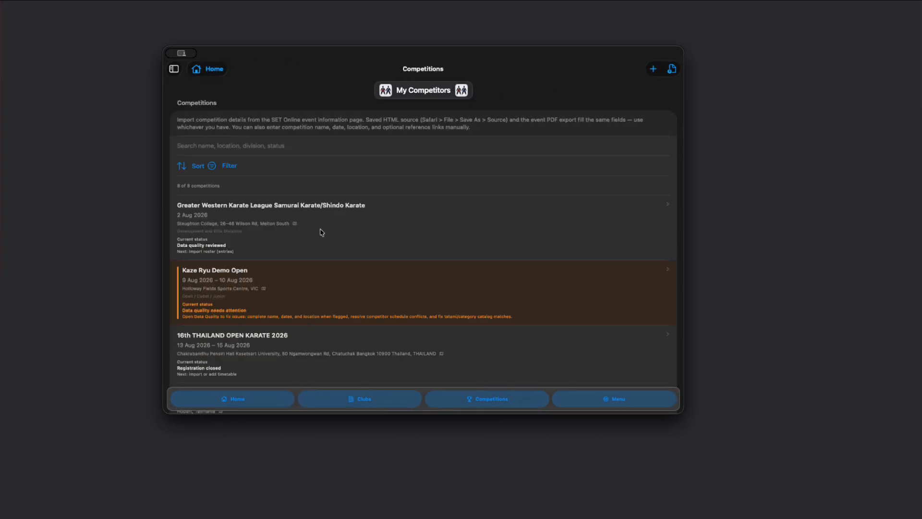
scroll(322, 232, down, 2)
scroll(321, 232, down, 5)
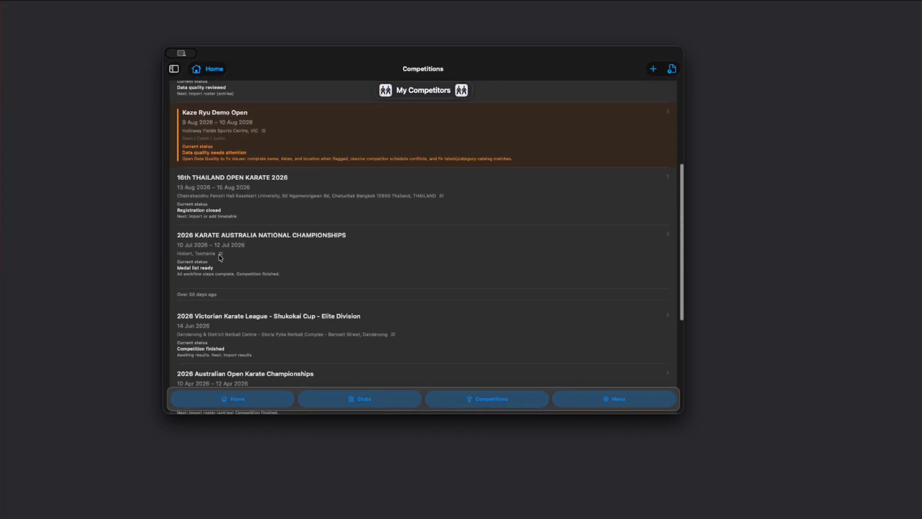
click(250, 253)
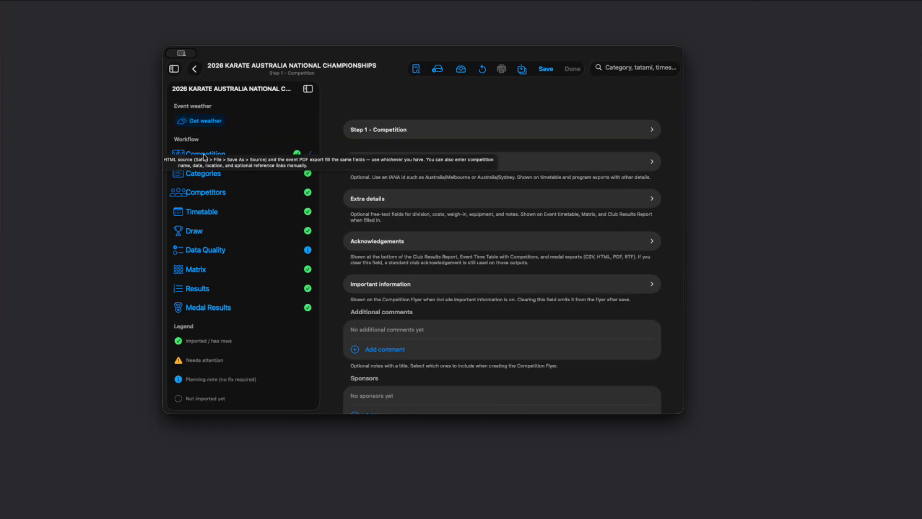
click(457, 126)
scroll(436, 331, down, 10)
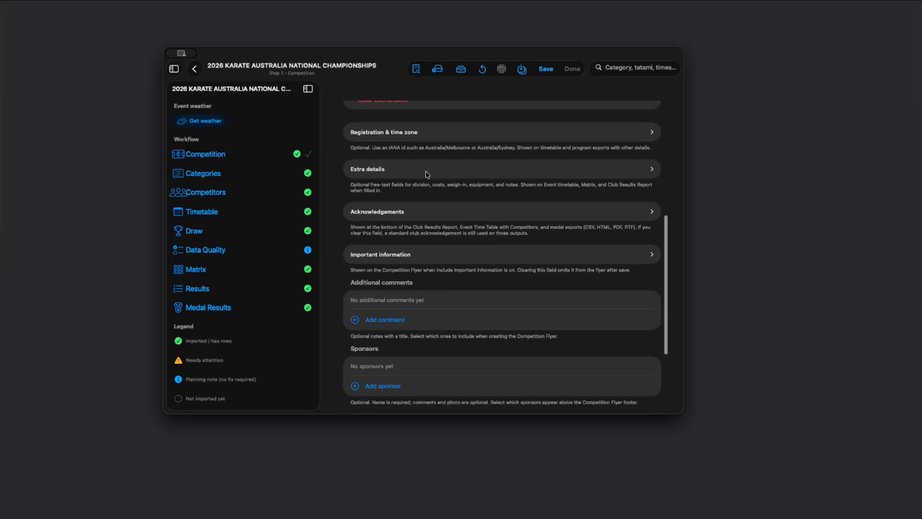
click(417, 137)
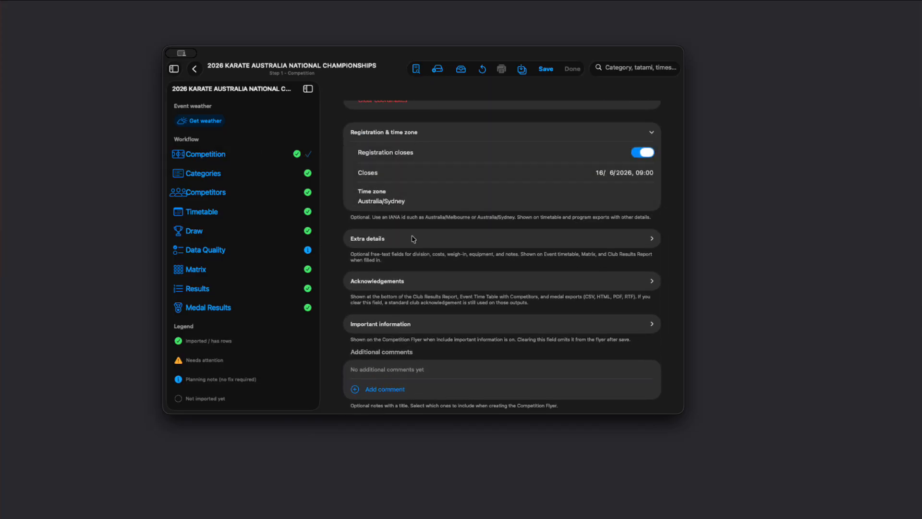
click(430, 238)
Expand the competition's Report branding section and turn on Co-branding.
scroll(430, 288, down, 6)
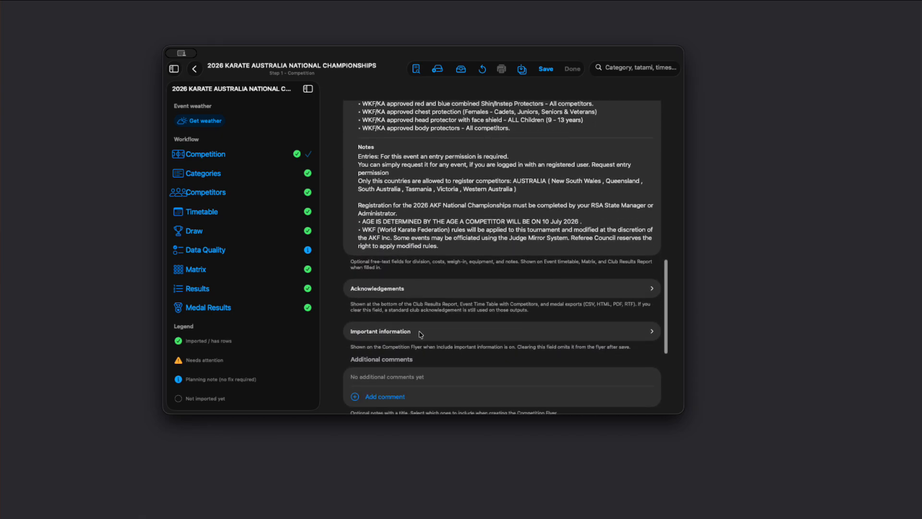
scroll(447, 343, down, 5)
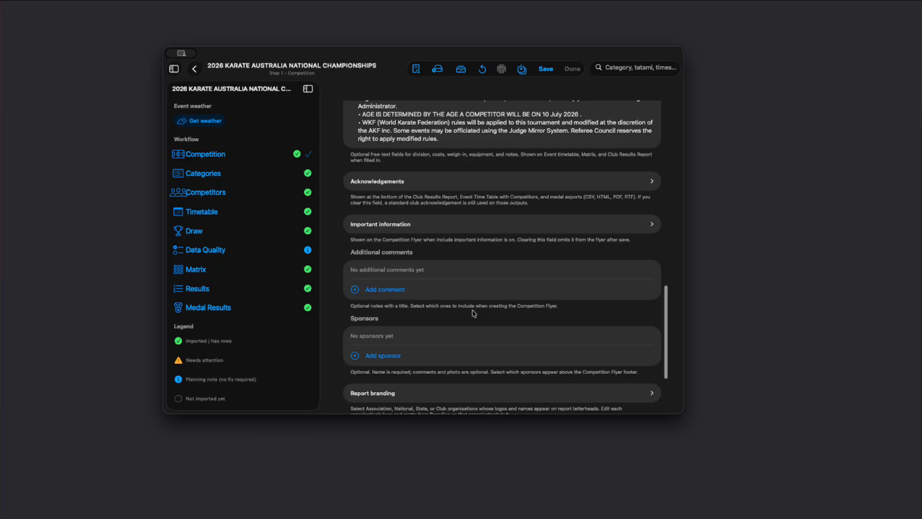
scroll(468, 313, down, 3)
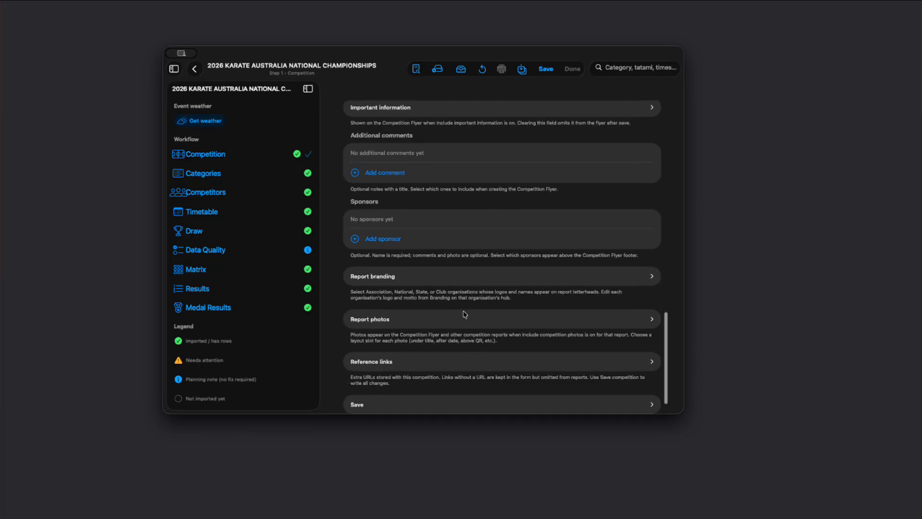
click(606, 281)
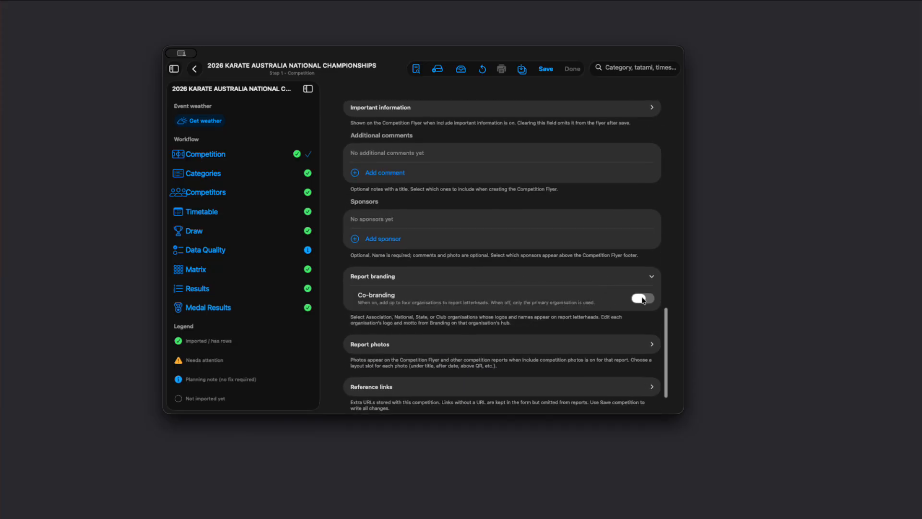
click(643, 299)
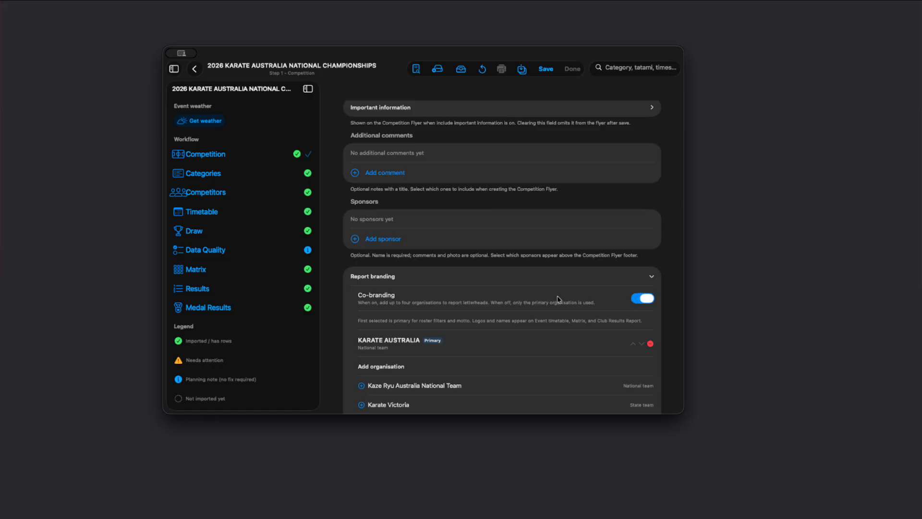
Replace the branding organisations with Karate Victoria as primary, followed by KARATE AUSTRALIA.
scroll(542, 288, down, 4)
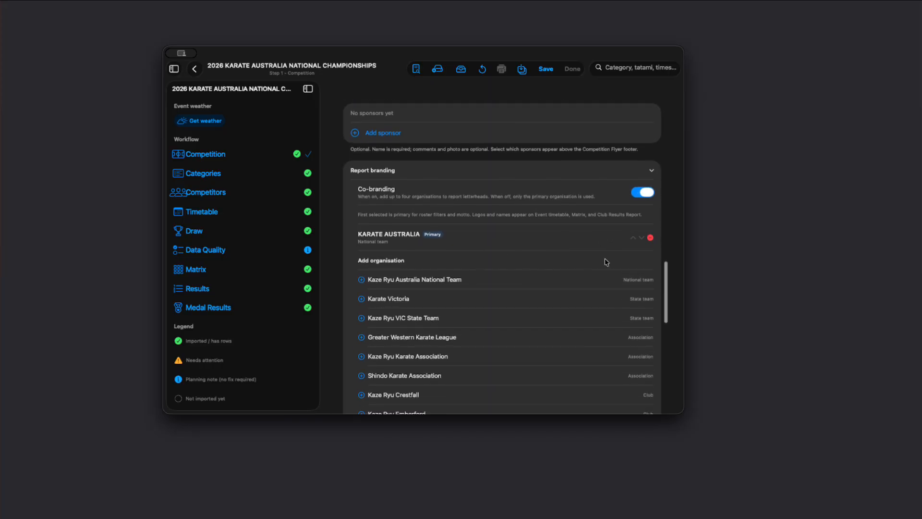
click(651, 238)
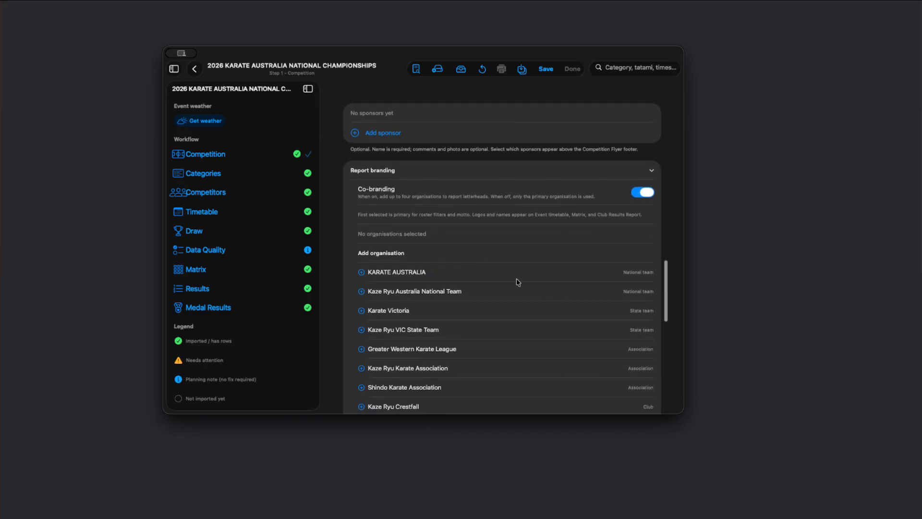
scroll(526, 305, down, 1)
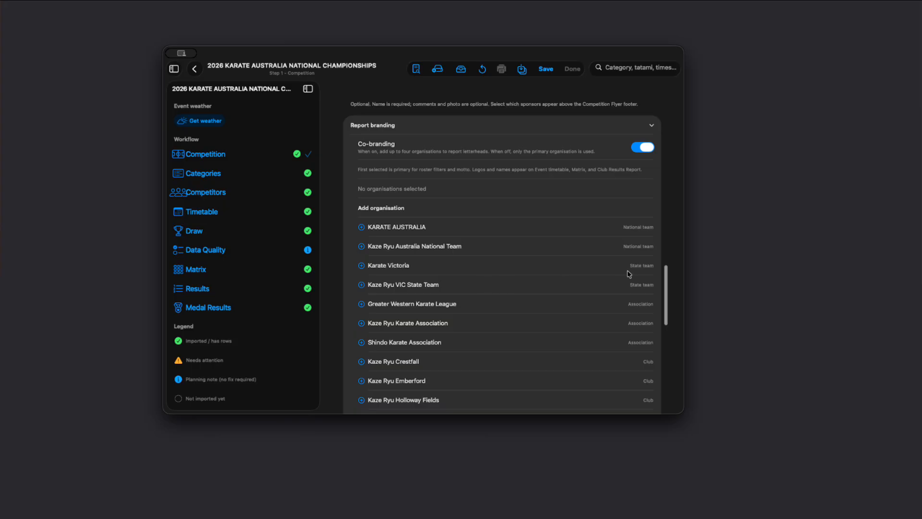
click(629, 266)
scroll(546, 241, up, 1)
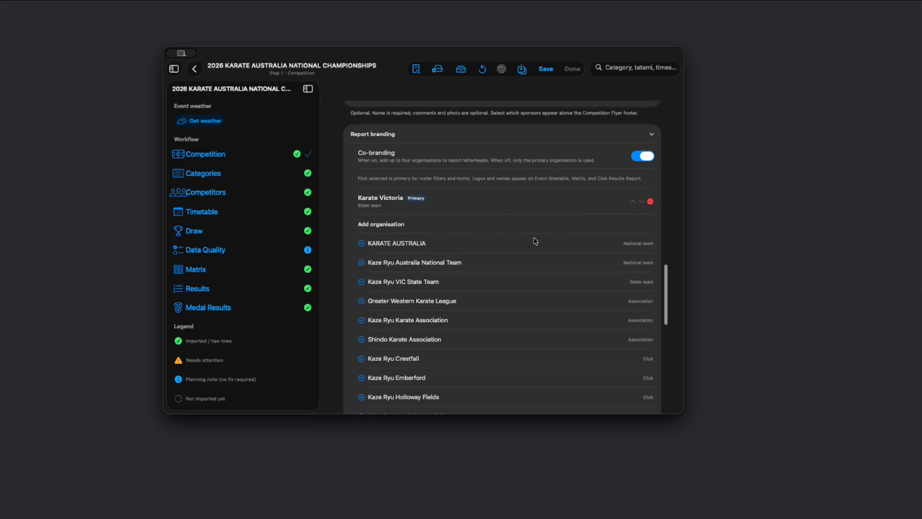
click(631, 243)
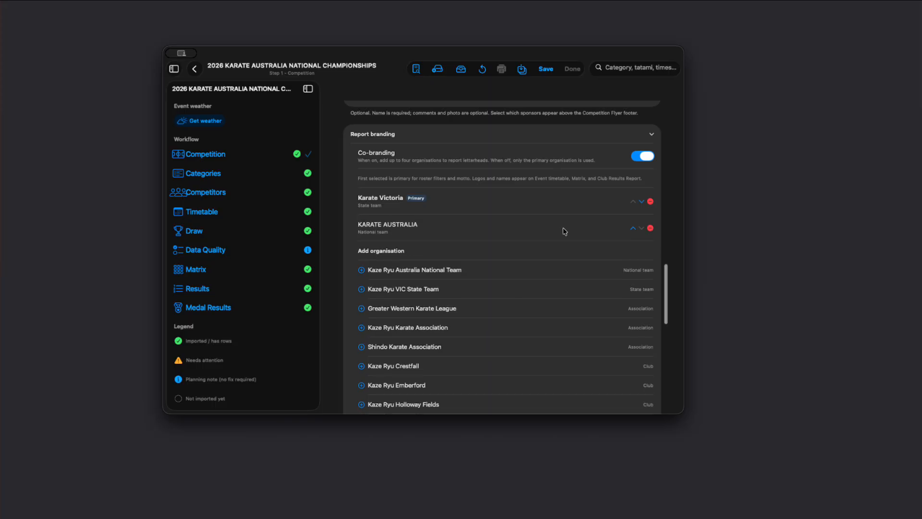
Move KARATE AUSTRALIA above Karate Victoria so it becomes the primary branding organisation.
scroll(565, 232, up, 3)
click(633, 263)
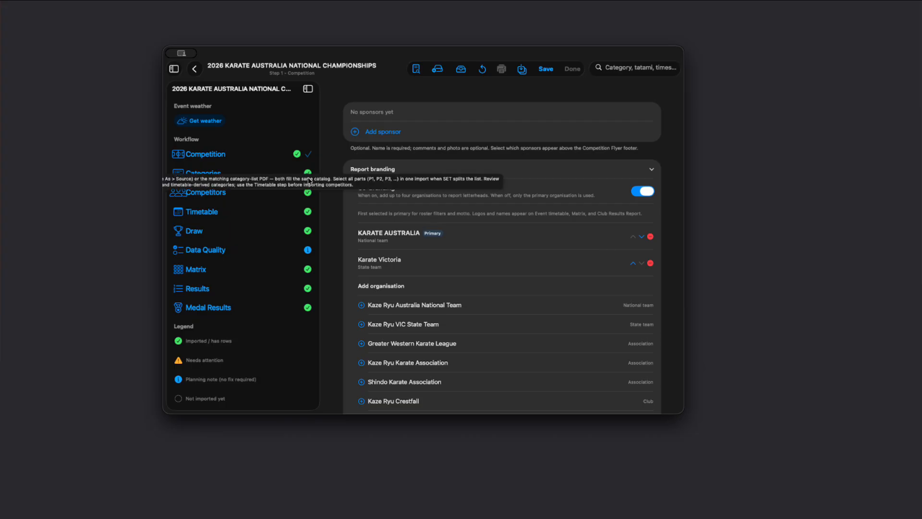
Review the competition's Categories, Competitors and Timetable steps.
click(204, 173)
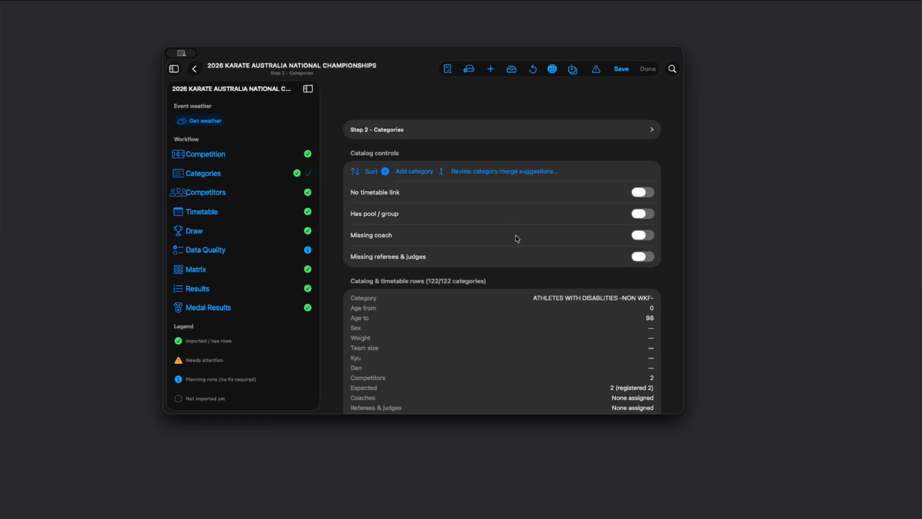
scroll(413, 298, down, 5)
scroll(412, 300, up, 5)
scroll(564, 347, down, 2)
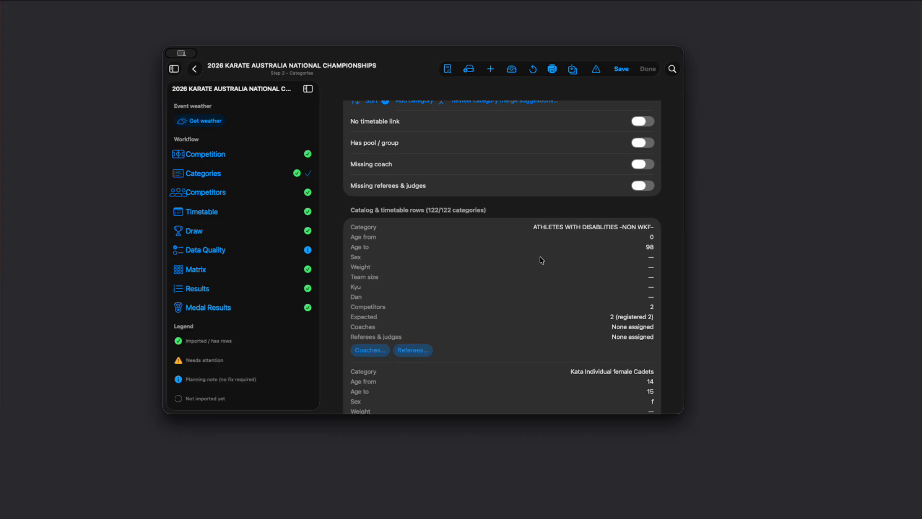
scroll(541, 260, down, 2)
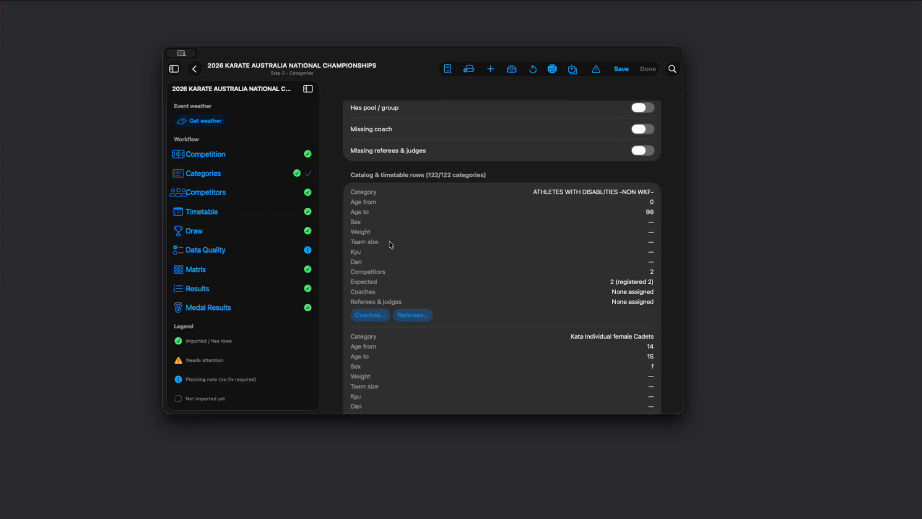
scroll(519, 261, down, 3)
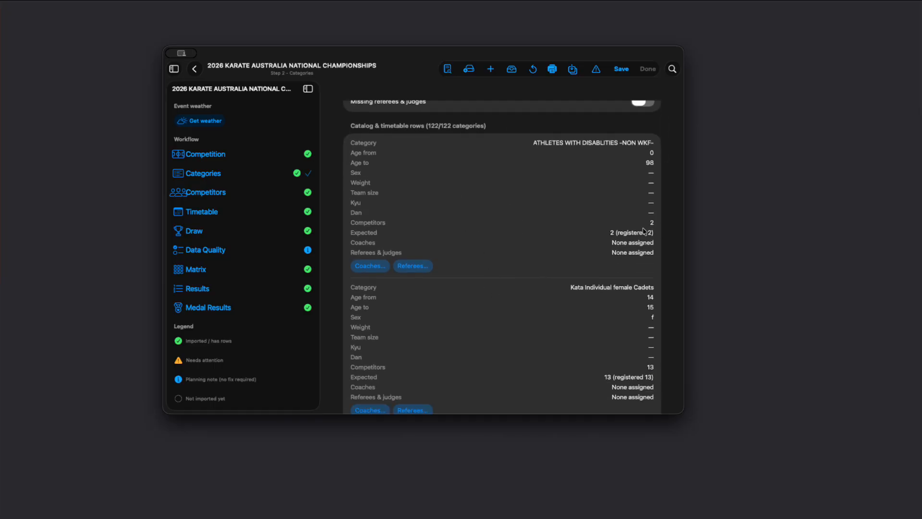
scroll(590, 238, right, 3)
scroll(532, 247, left, 3)
scroll(483, 302, down, 4)
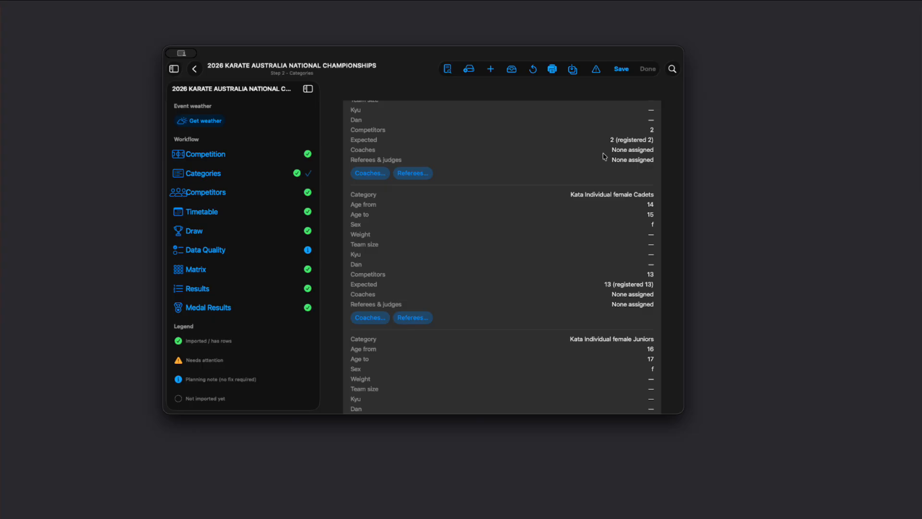
click(217, 195)
scroll(471, 270, down, 5)
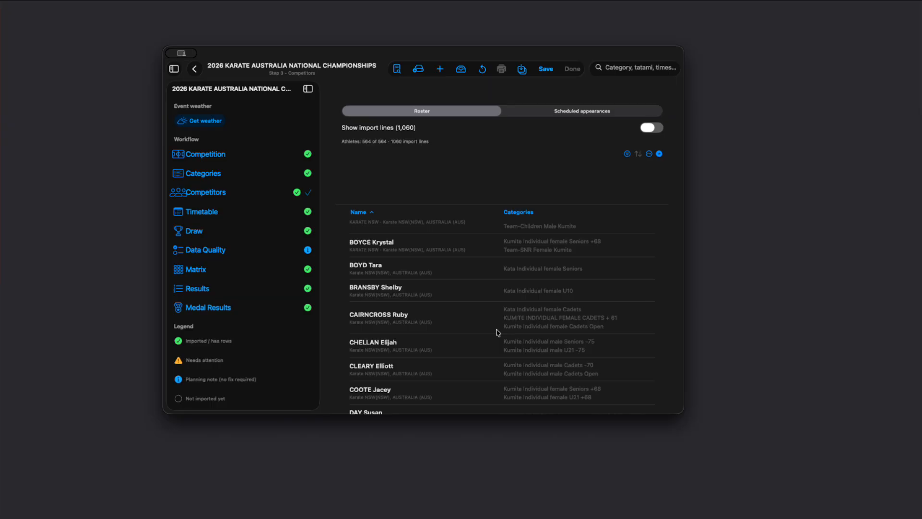
click(204, 213)
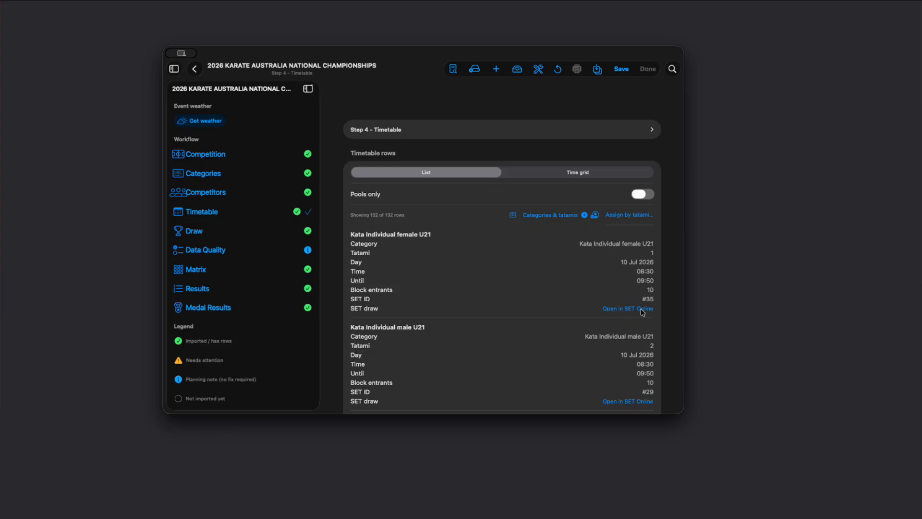
Open the Event Schedule report and scroll through its preview.
click(452, 69)
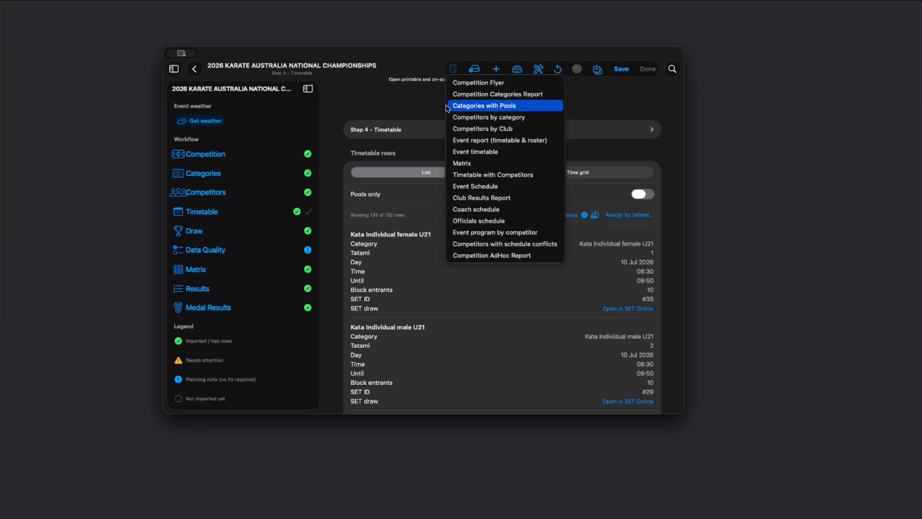
click(477, 188)
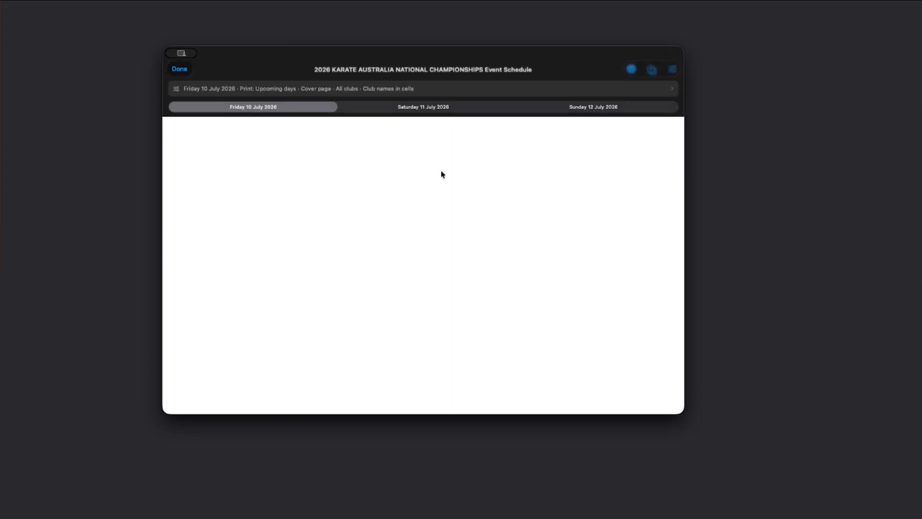
scroll(381, 287, down, 10)
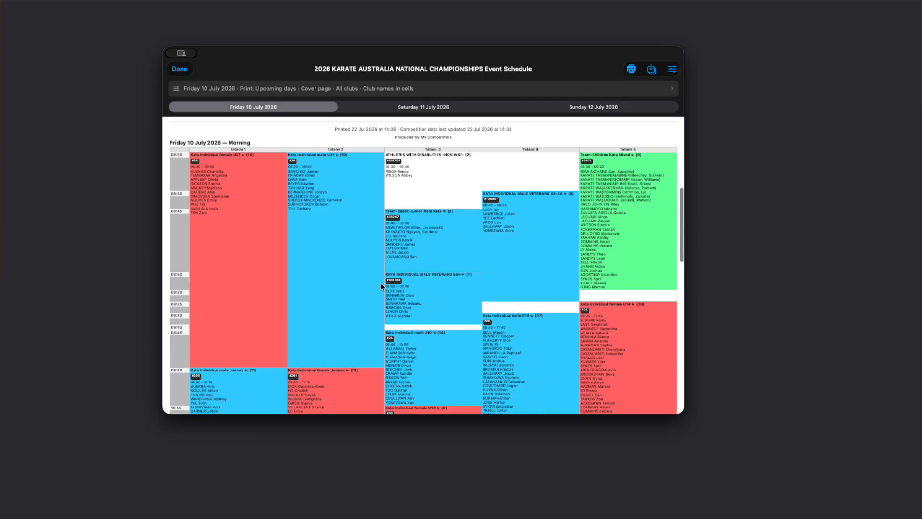
scroll(471, 245, up, 4)
scroll(472, 245, up, 8)
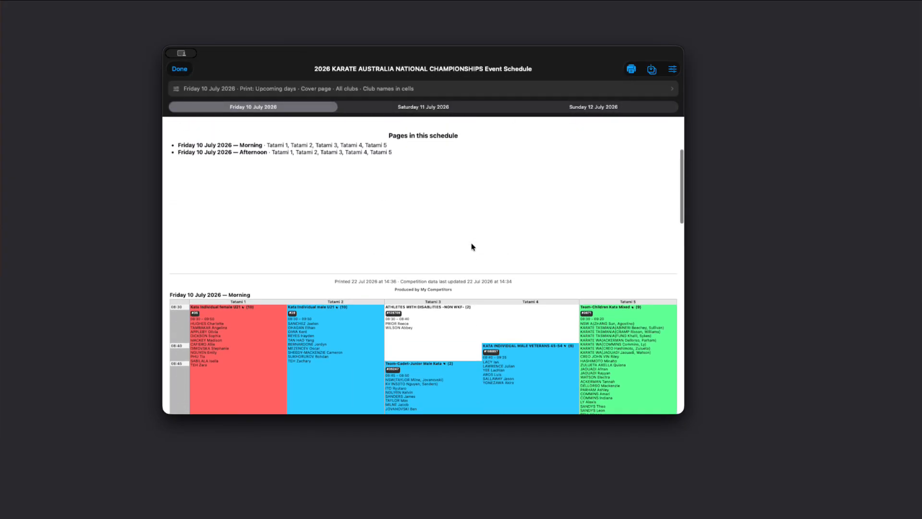
Set the report's club filter to Karate Victoria(VIC), AUSTRALIA (AUS).
click(673, 70)
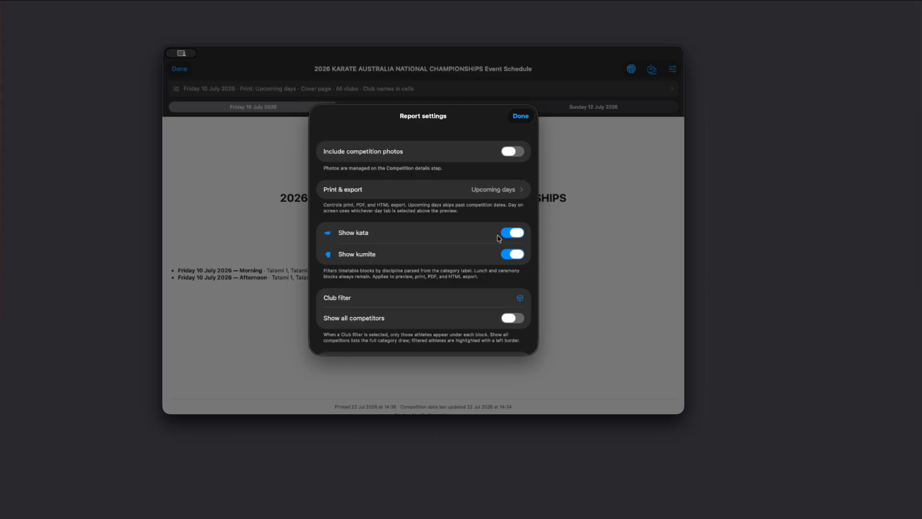
scroll(389, 236, down, 2)
scroll(389, 237, up, 2)
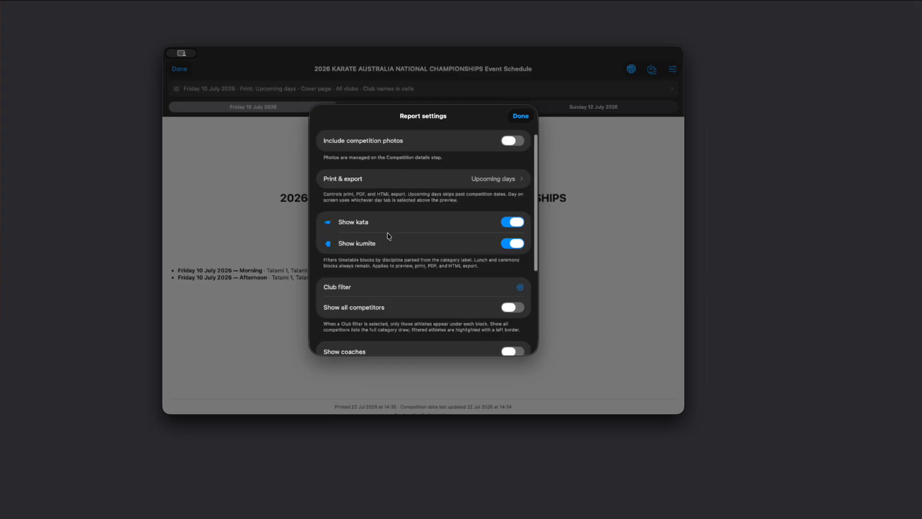
scroll(408, 262, down, 5)
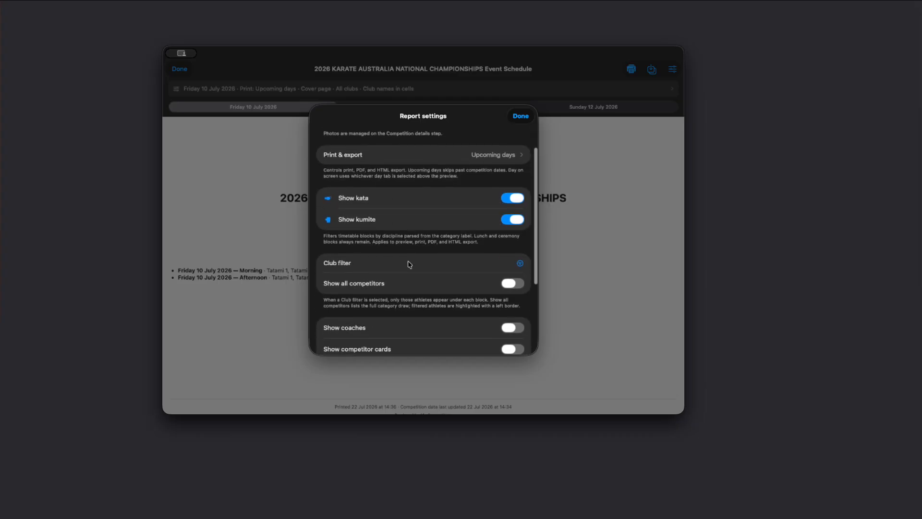
scroll(458, 270, down, 2)
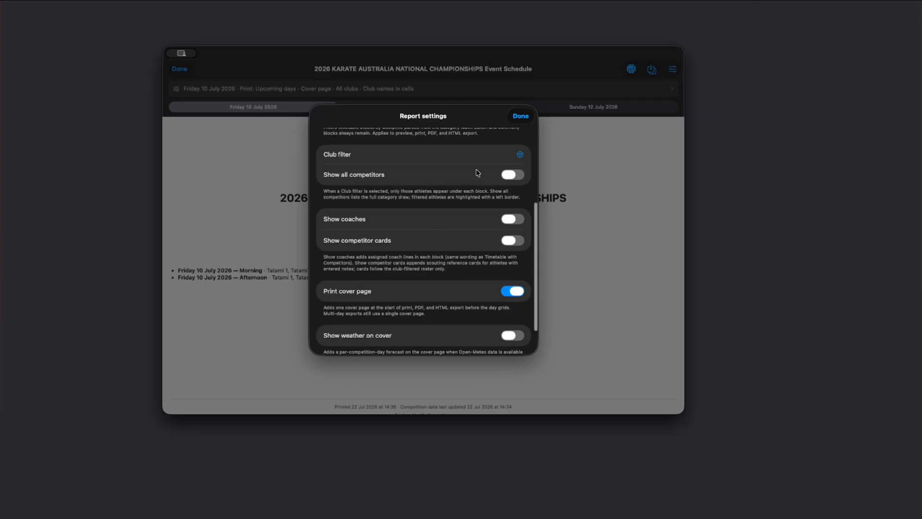
click(519, 154)
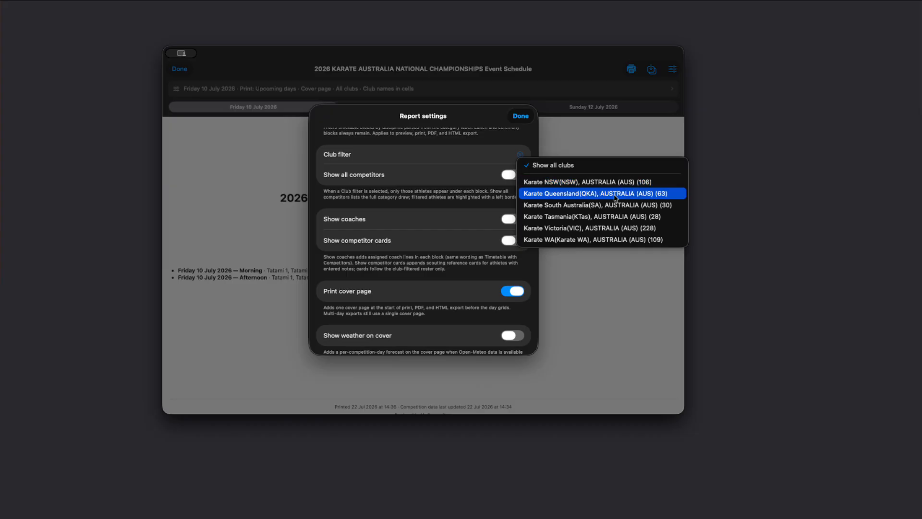
click(582, 228)
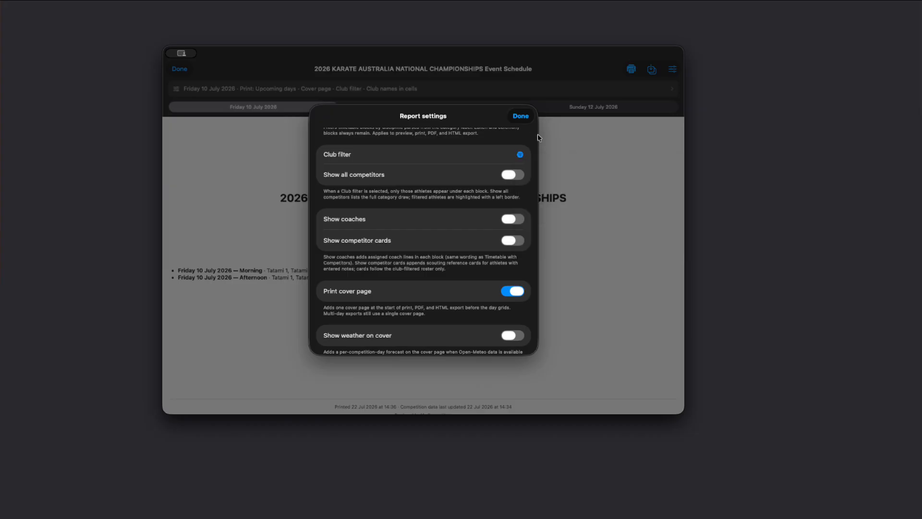
click(521, 117)
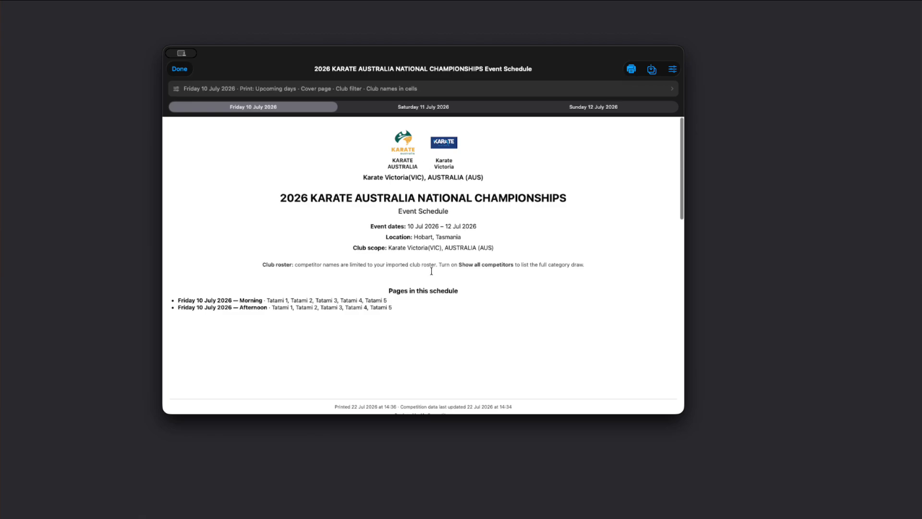
In the report settings, turn off Print cover page, switching Show weather on cover on and back off.
scroll(472, 311, down, 10)
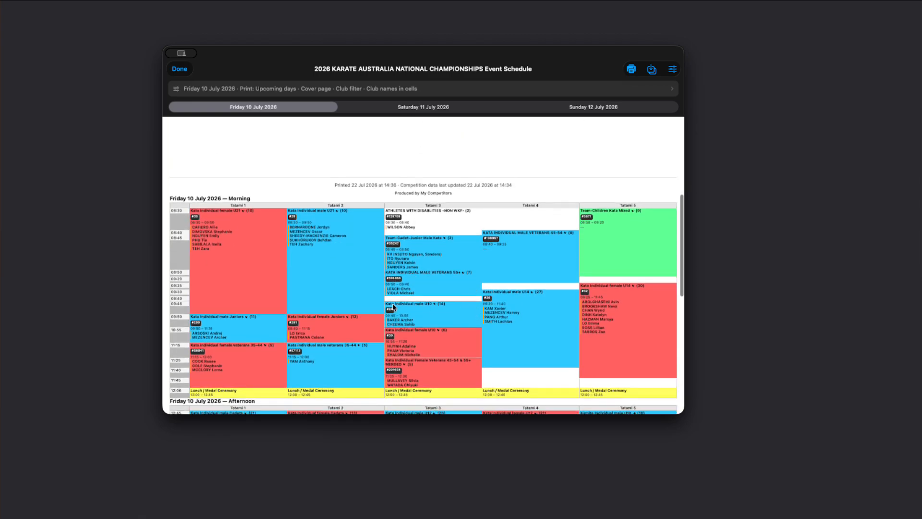
scroll(343, 358, down, 5)
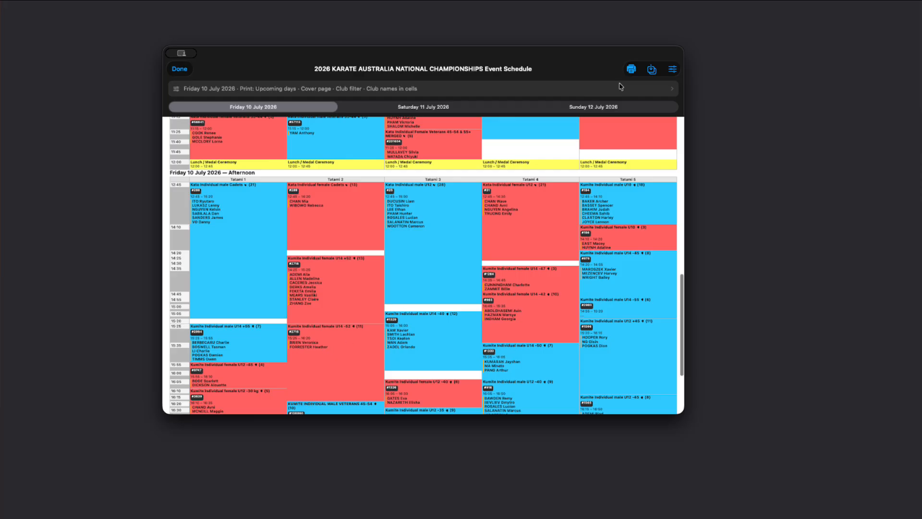
click(671, 70)
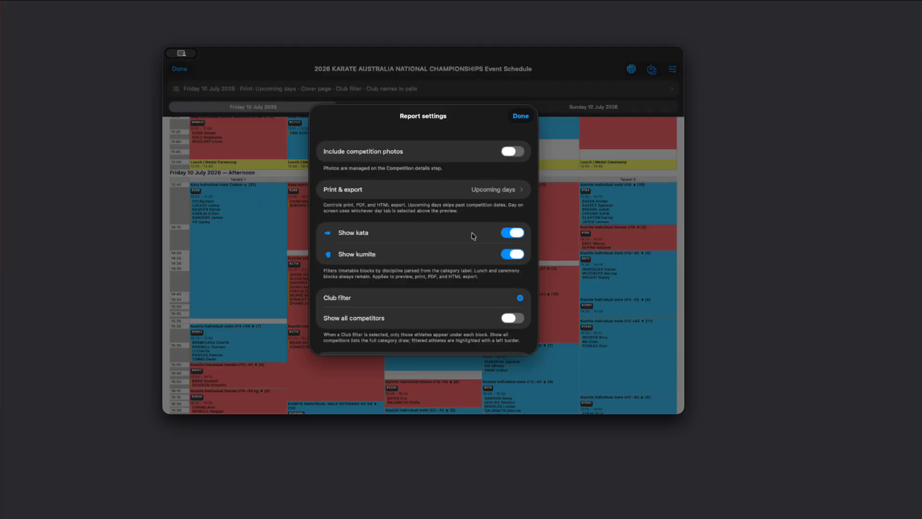
scroll(468, 246, down, 3)
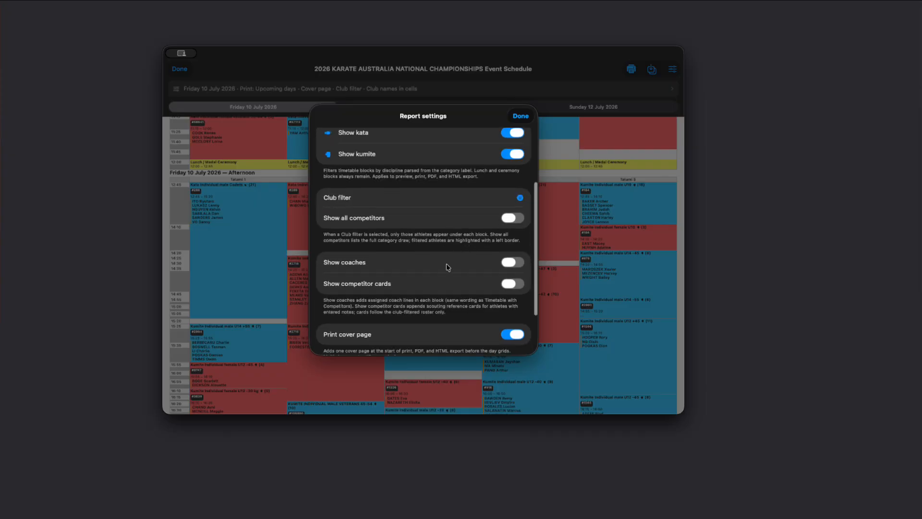
scroll(430, 270, down, 3)
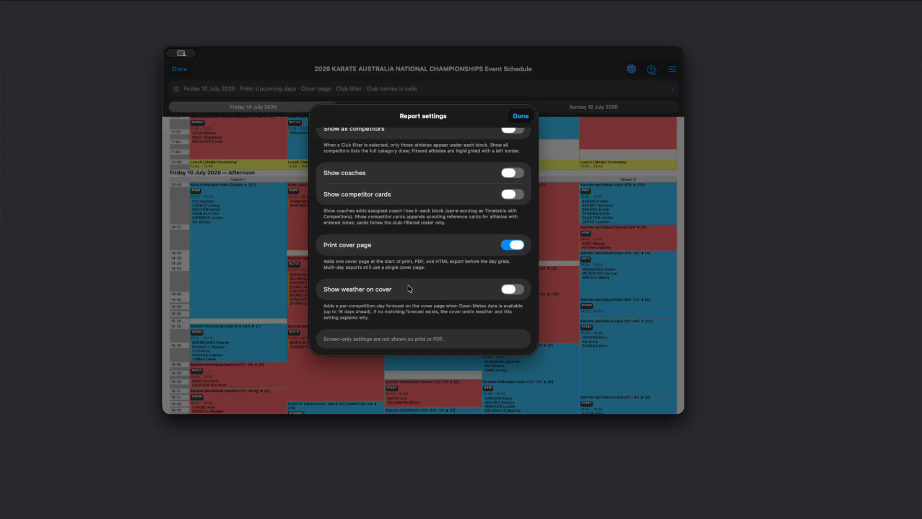
click(522, 291)
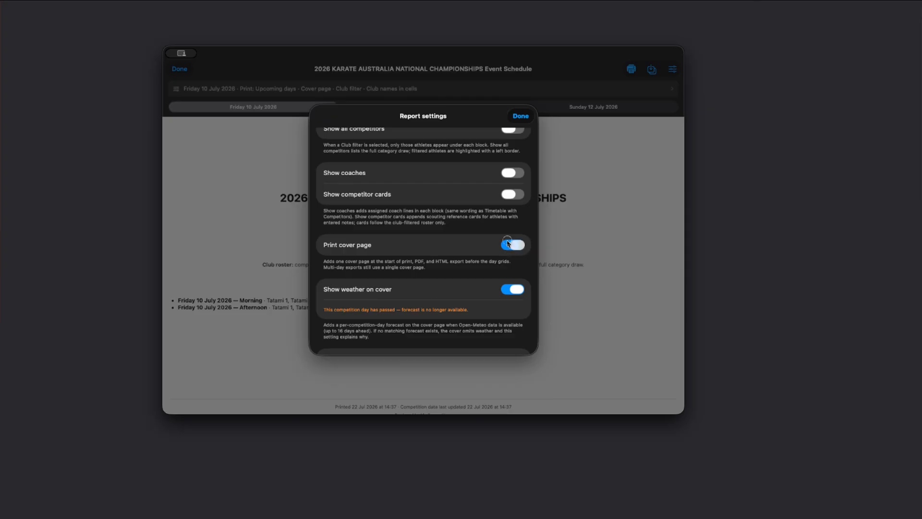
click(507, 242)
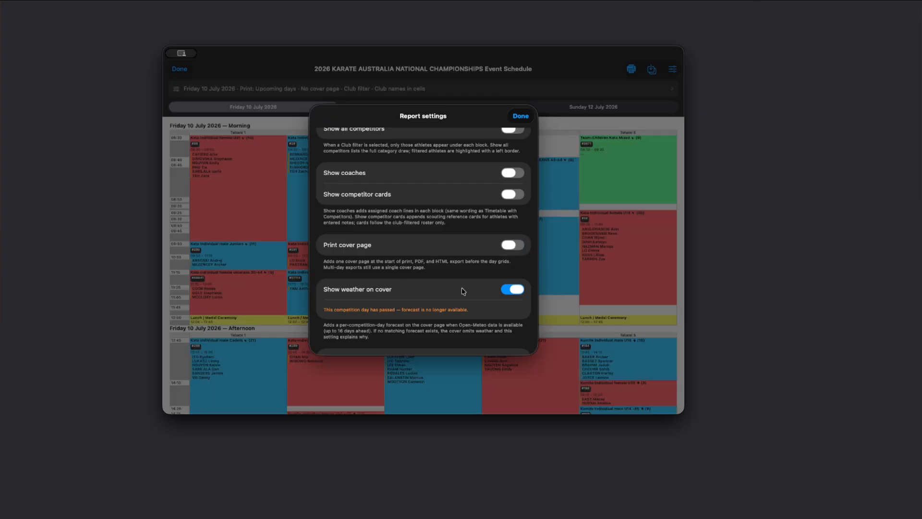
click(511, 290)
click(524, 118)
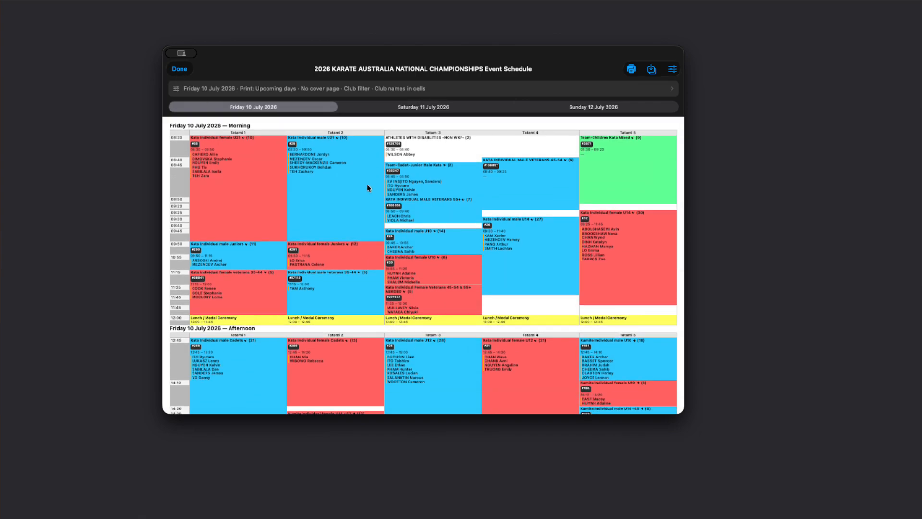
Turn on Show all competitors in the report settings and review the schedule grid.
scroll(334, 335, down, 3)
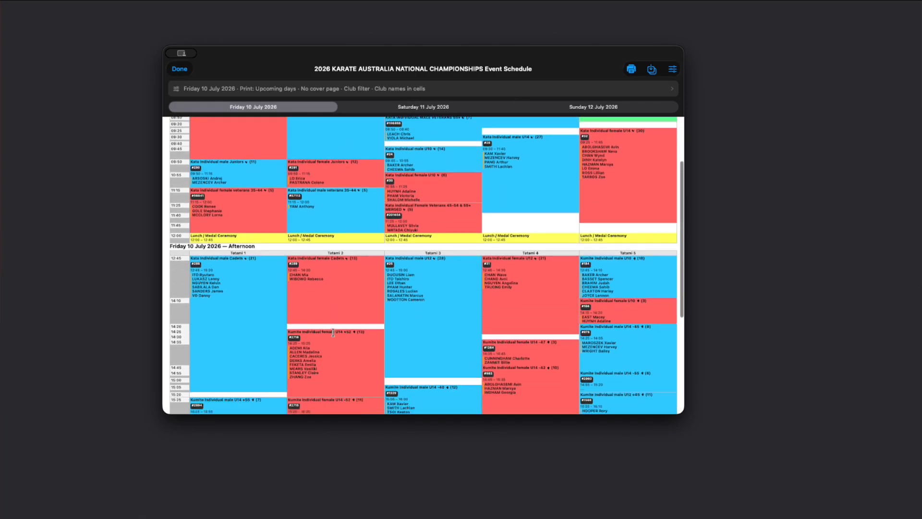
scroll(330, 264, up, 3)
scroll(330, 264, down, 3)
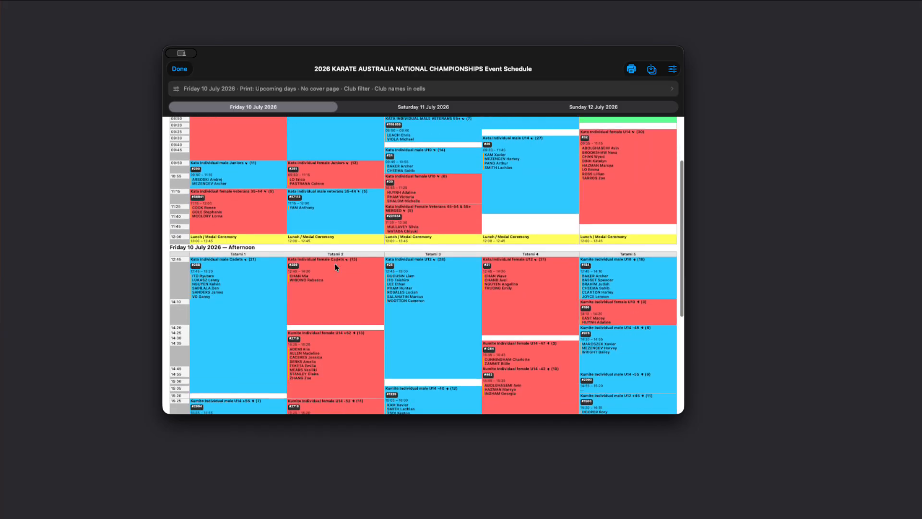
scroll(334, 303, down, 5)
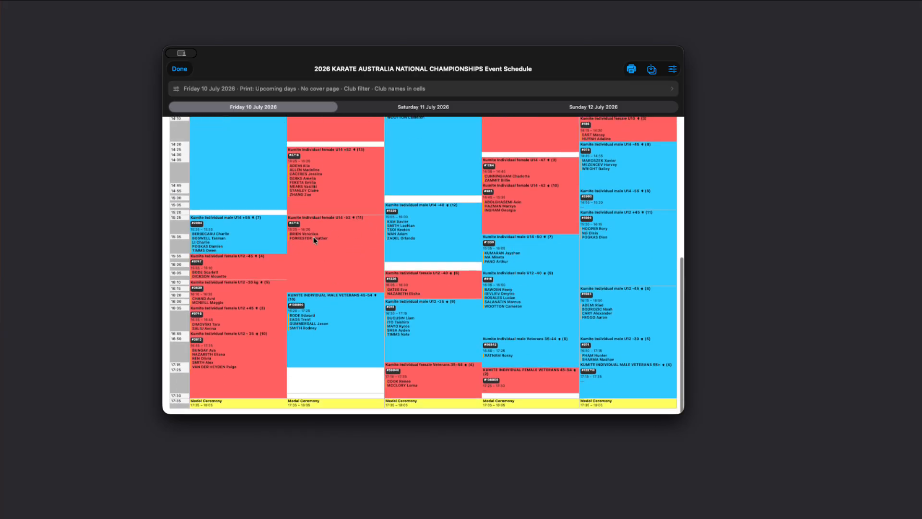
click(673, 69)
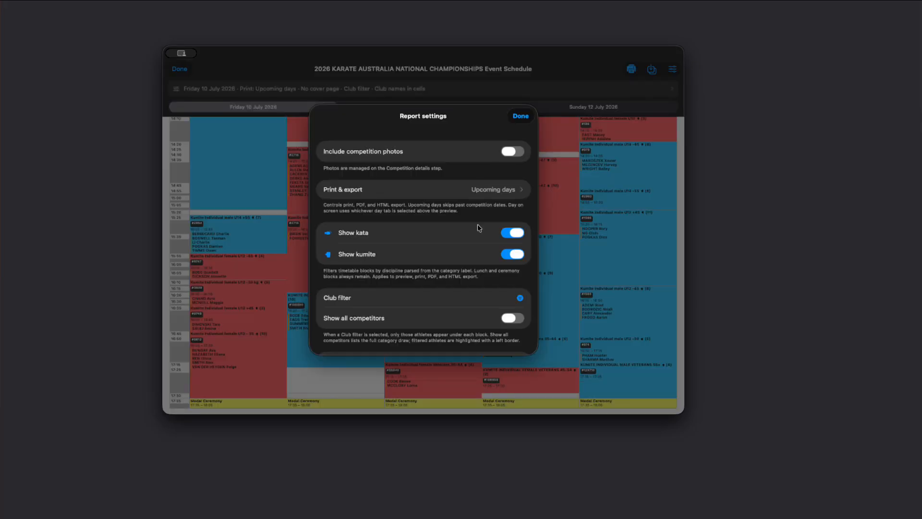
scroll(398, 223, down, 4)
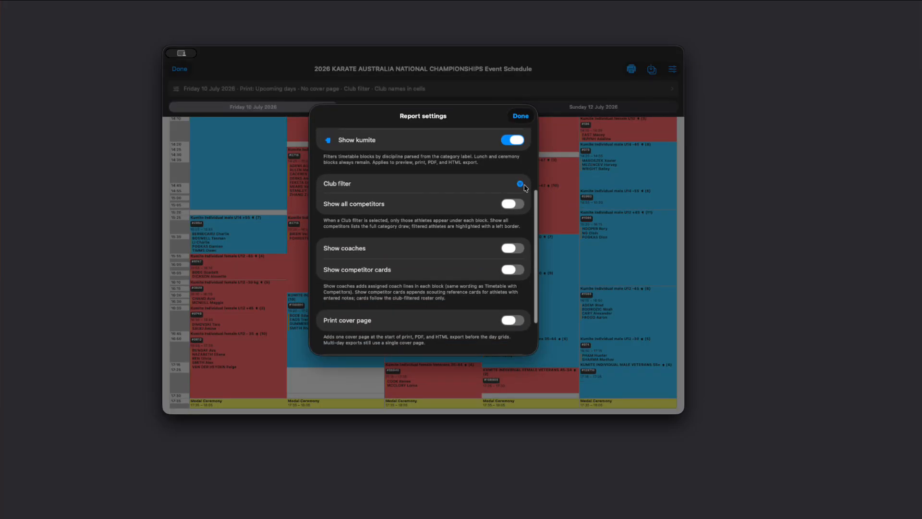
click(511, 200)
click(520, 117)
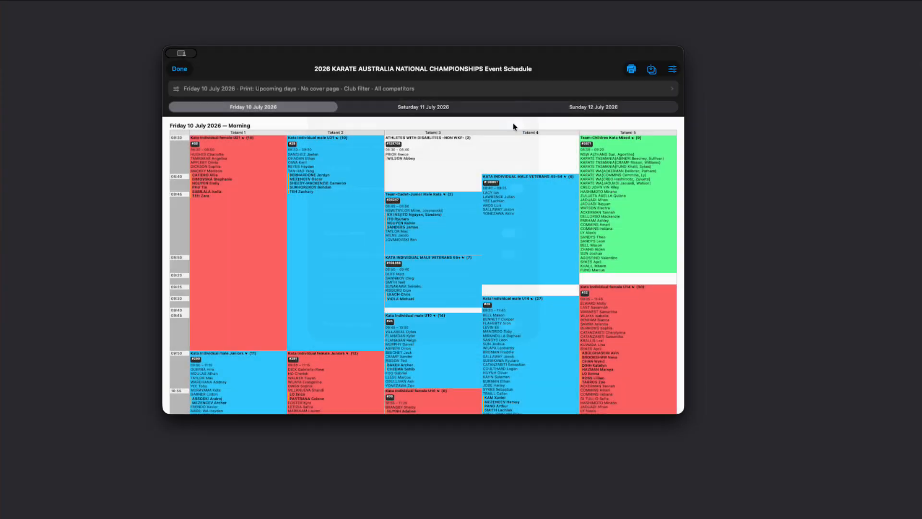
scroll(324, 310, down, 15)
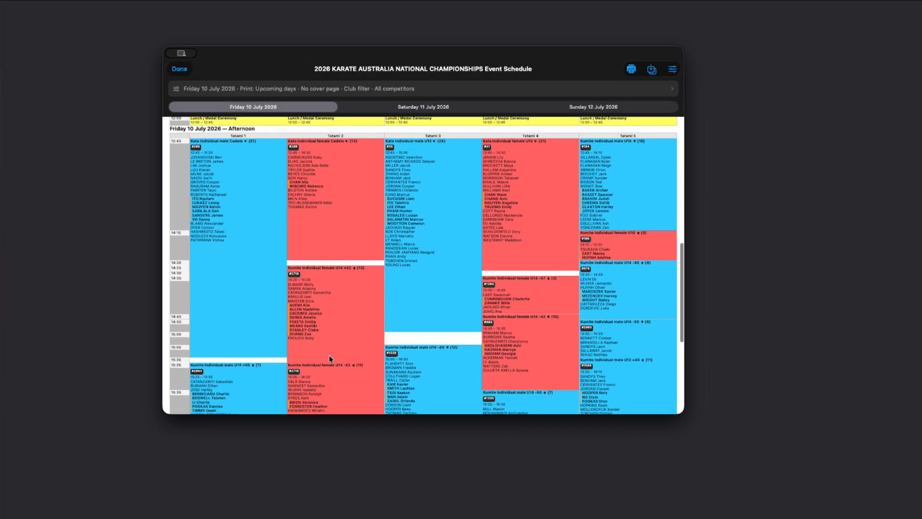
scroll(331, 359, down, 3)
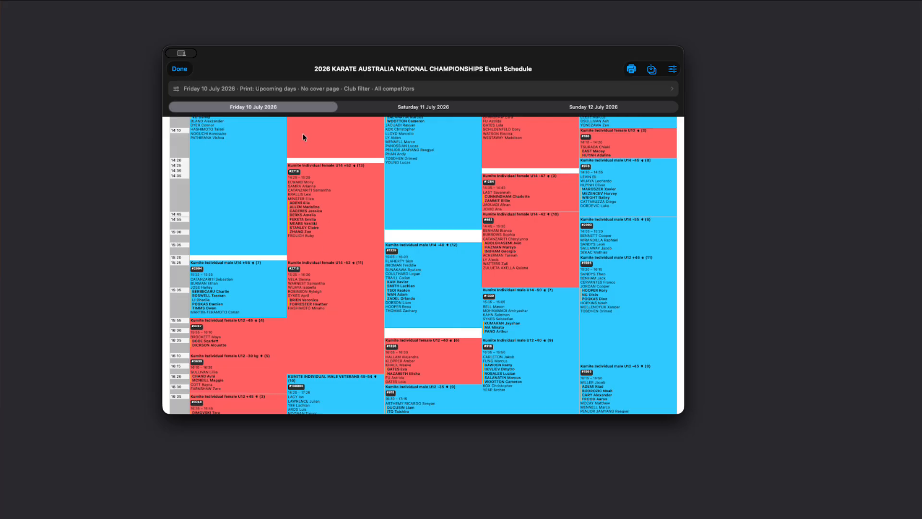
Switch the Event Schedule to Sunday 12 July 2026 and set the report's Print & export option to Day on screen.
click(378, 107)
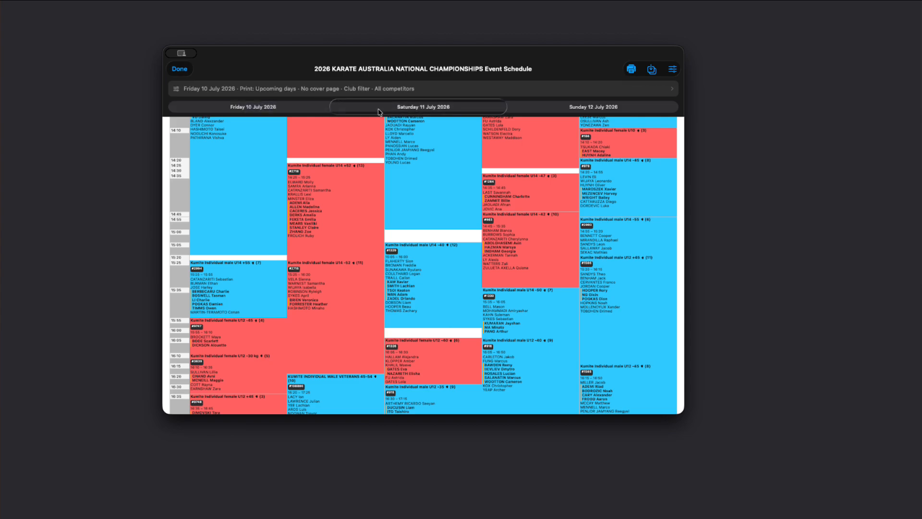
click(587, 112)
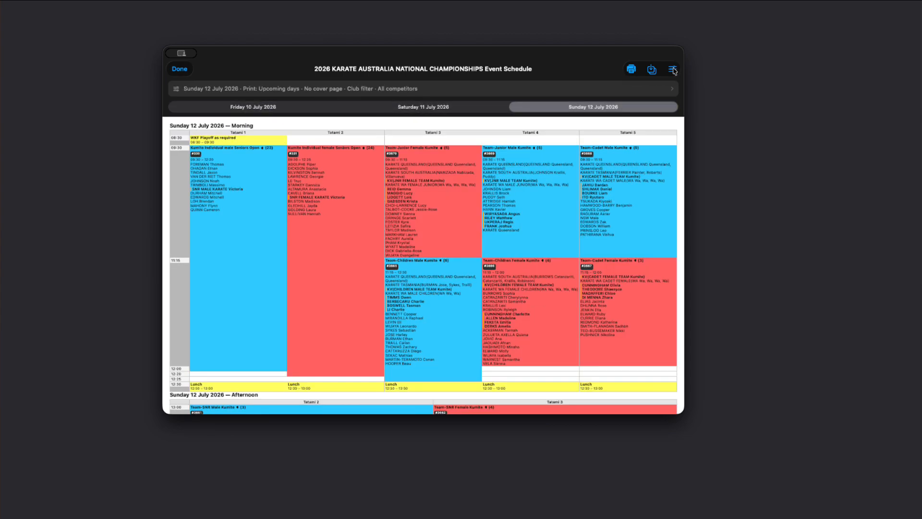
click(634, 91)
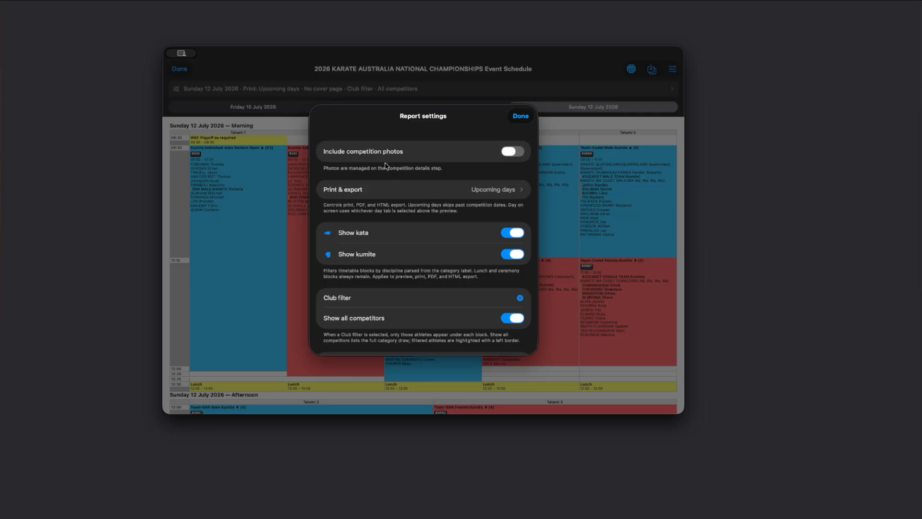
click(470, 191)
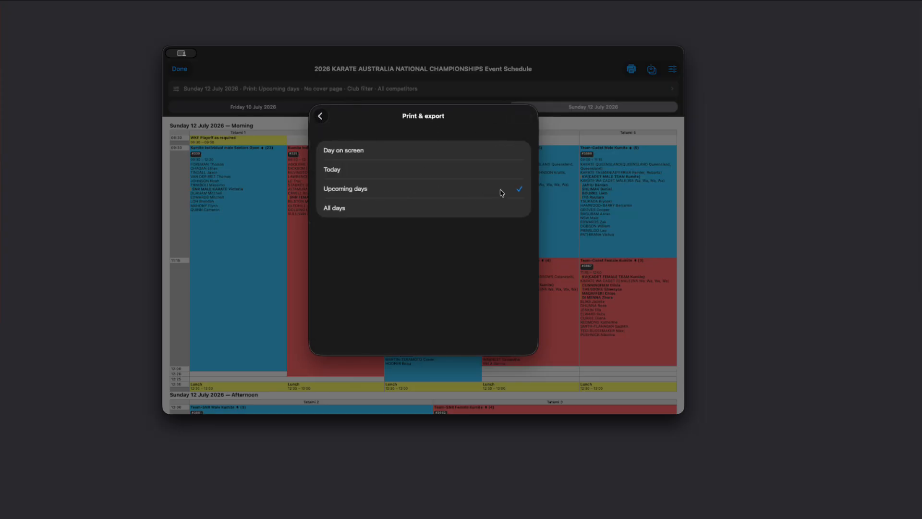
click(358, 153)
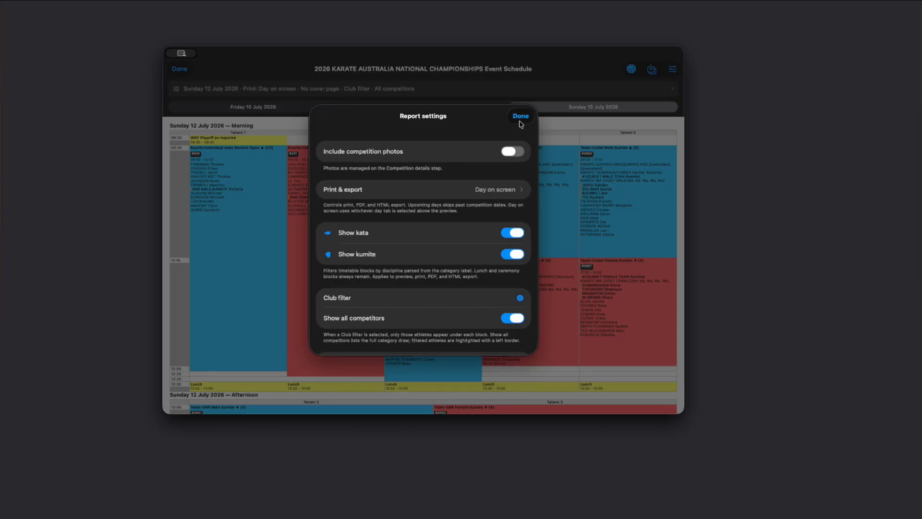
click(519, 120)
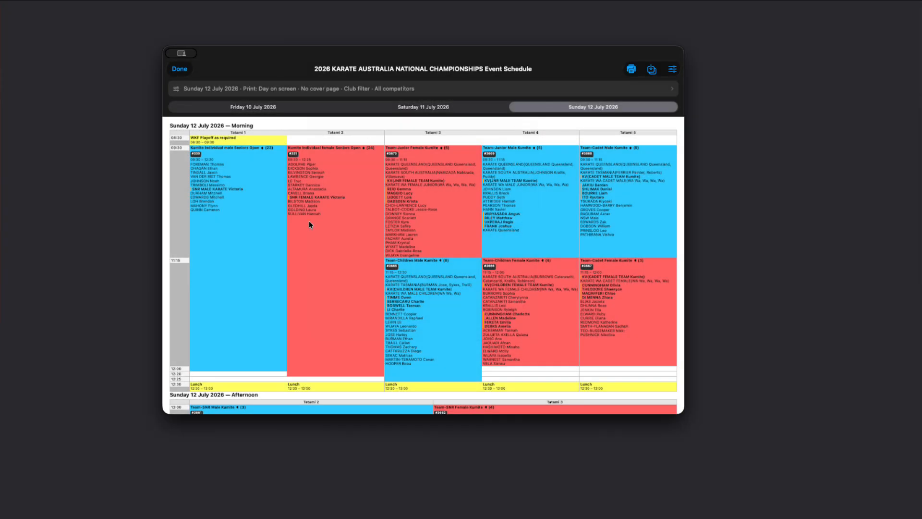
Scroll through the Sunday schedule preview and close the Event Schedule report.
scroll(309, 220, down, 5)
scroll(302, 224, up, 5)
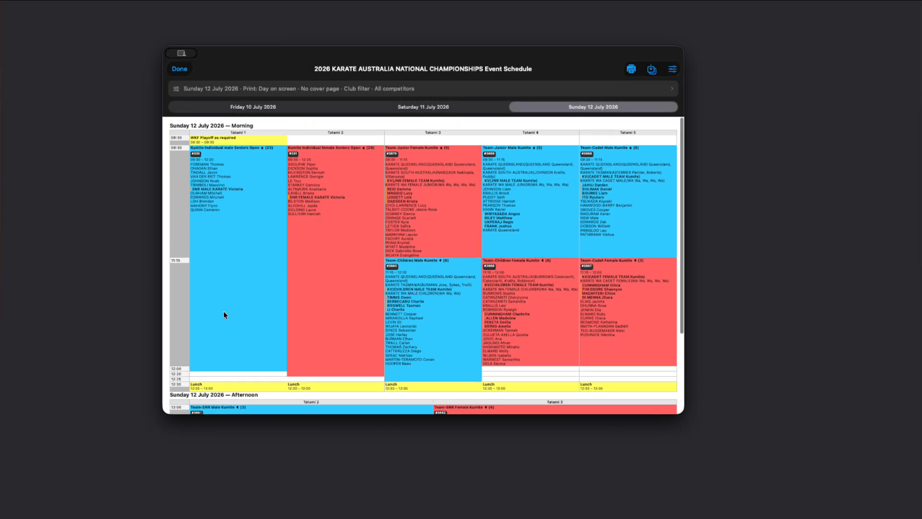
scroll(224, 313, down, 5)
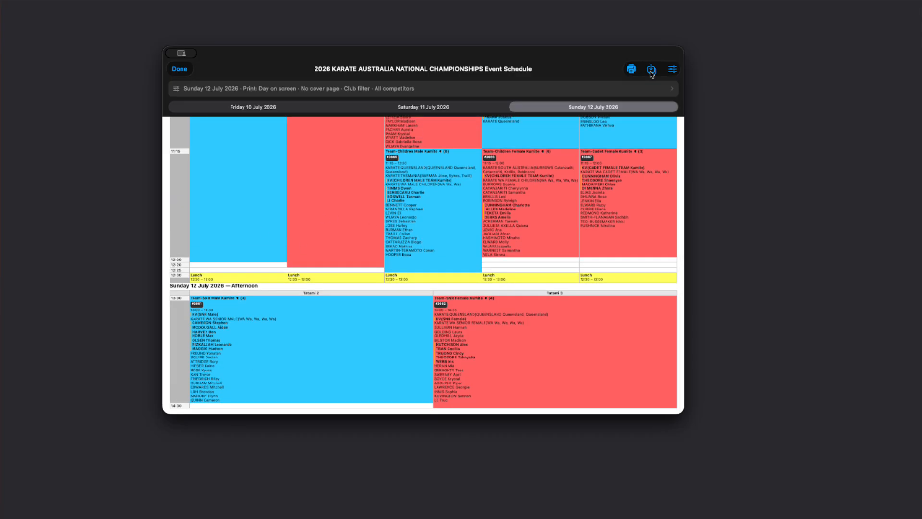
click(181, 71)
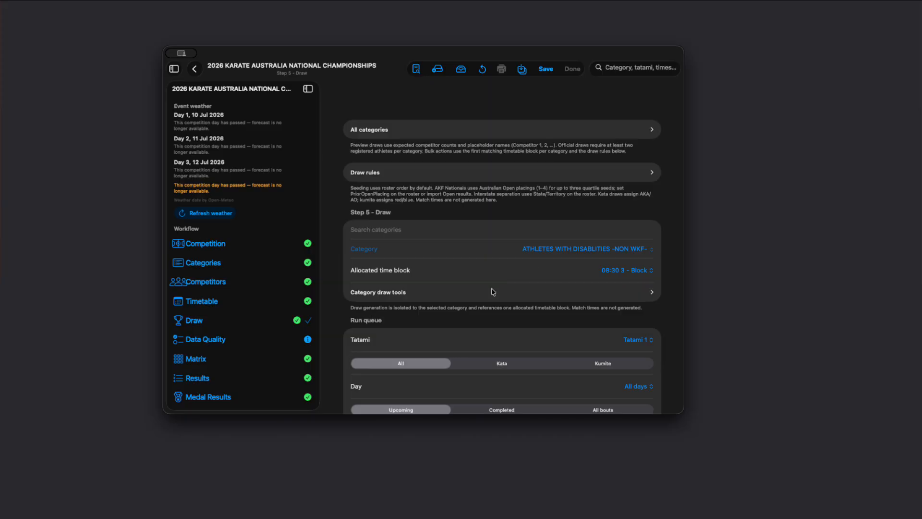
Browse the Draw step's run queue and its tatami choices without changing them.
scroll(494, 288, down, 5)
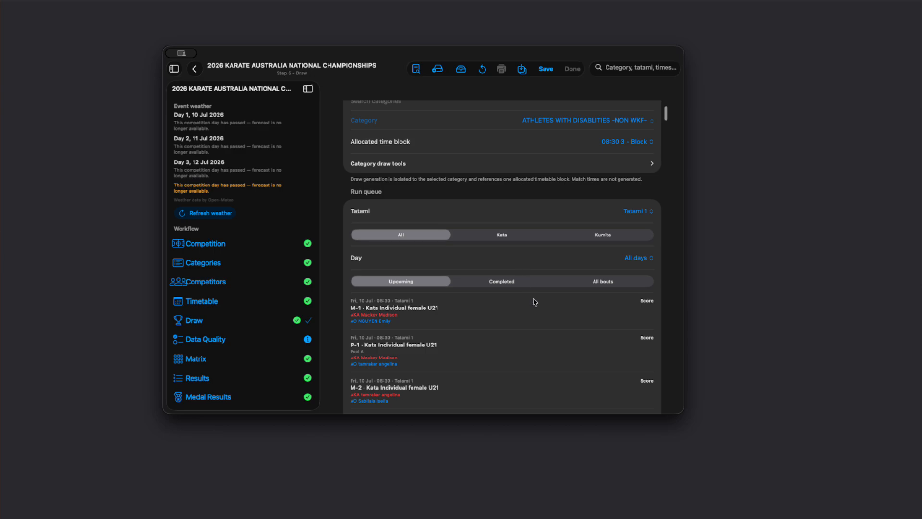
scroll(535, 302, down, 1)
scroll(507, 172, up, 1)
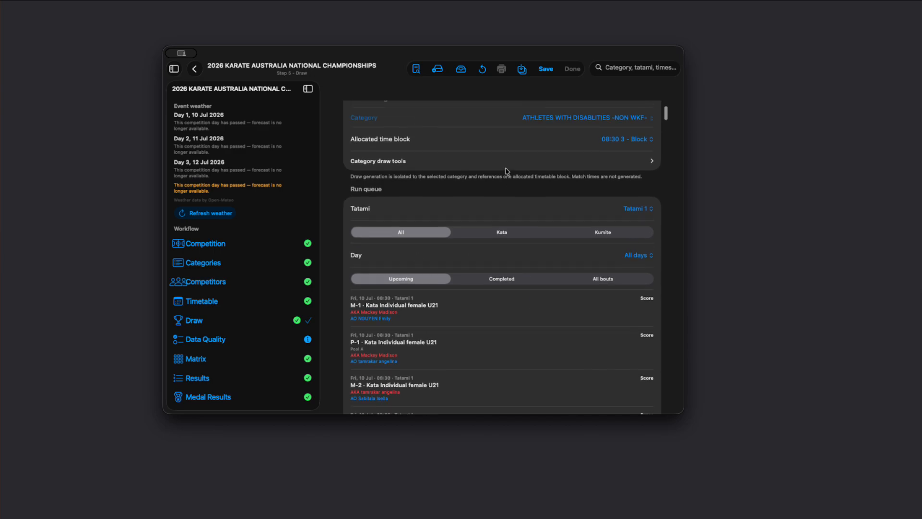
scroll(507, 172, up, 1)
click(634, 224)
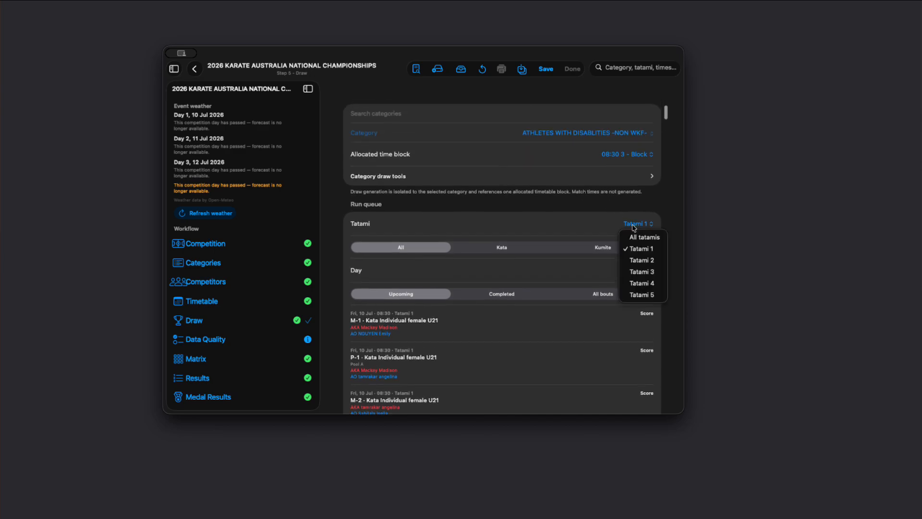
click(501, 232)
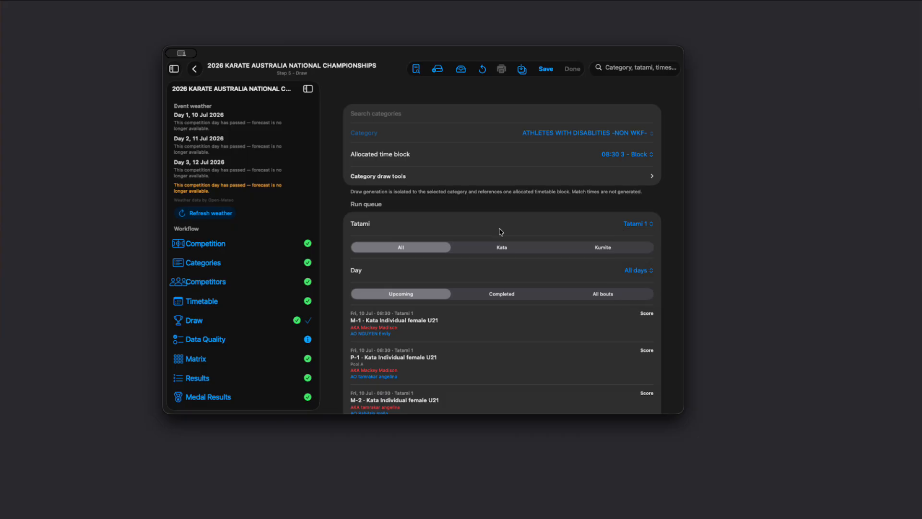
scroll(494, 318, down, 1)
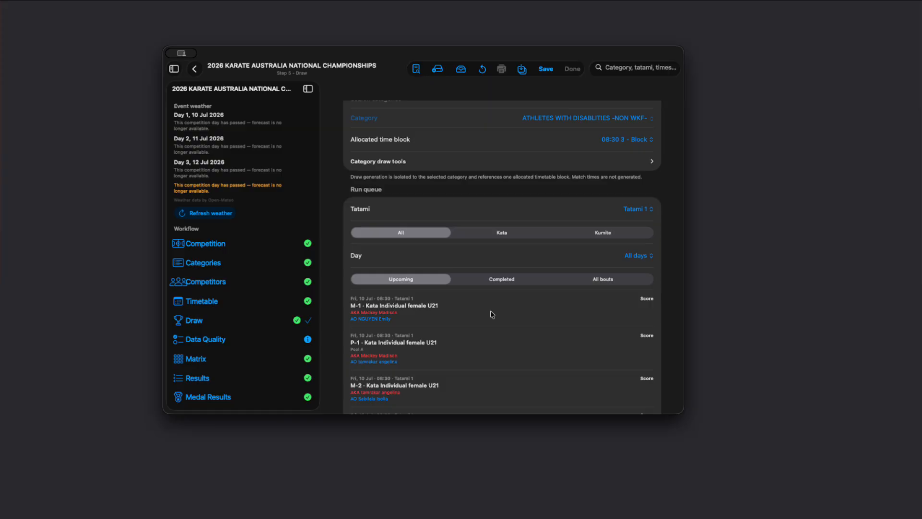
In the Competition step, switch Generate competition draw off and back on.
click(217, 262)
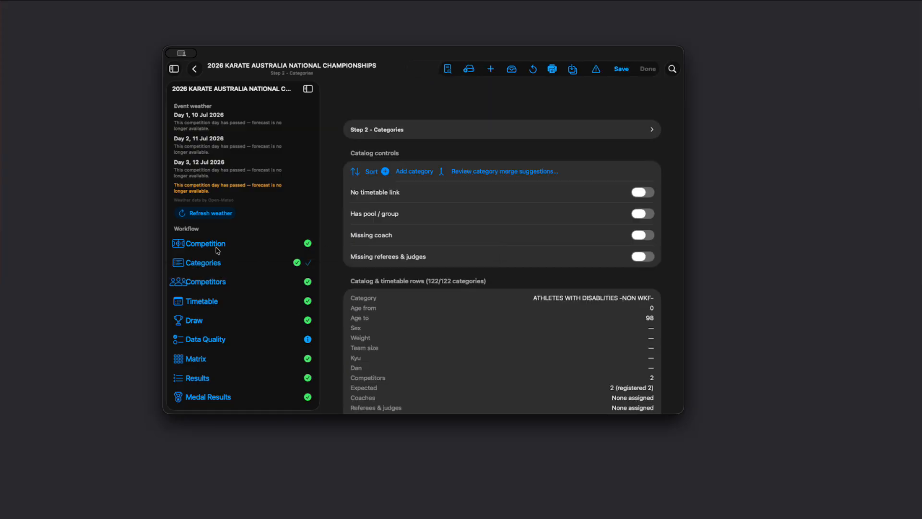
click(217, 248)
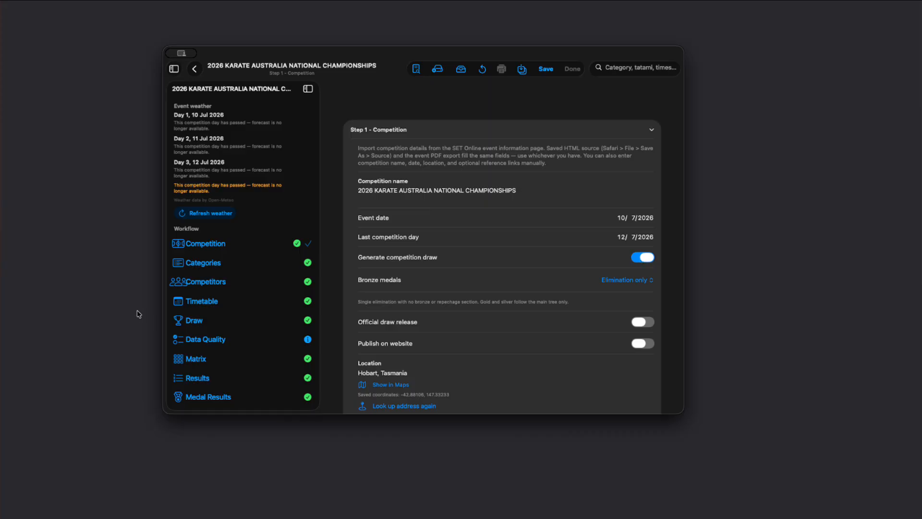
click(648, 259)
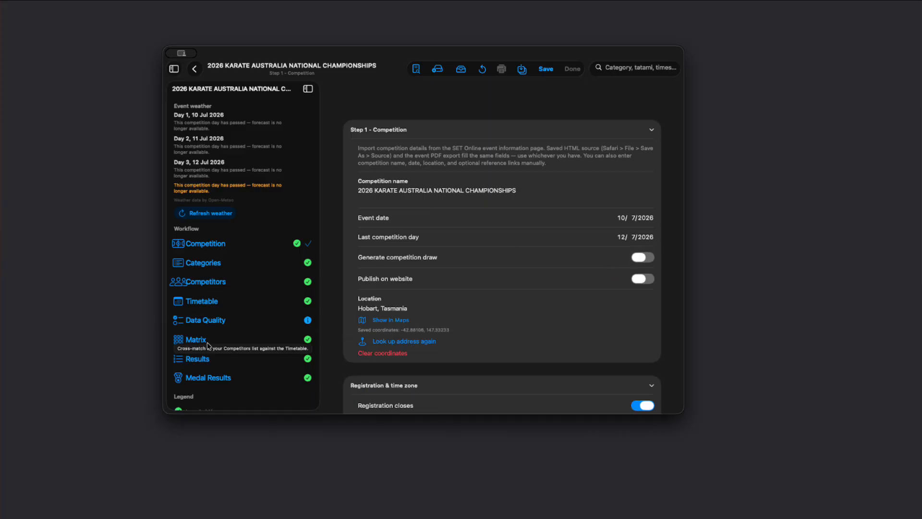
click(648, 258)
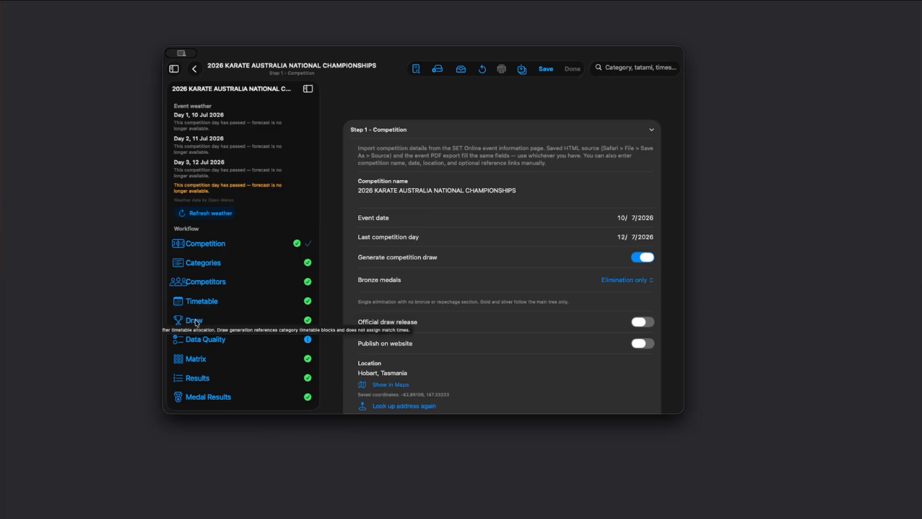
Return to the Draw step and filter the run queue to Kata bouts on Tatami 3.
click(195, 322)
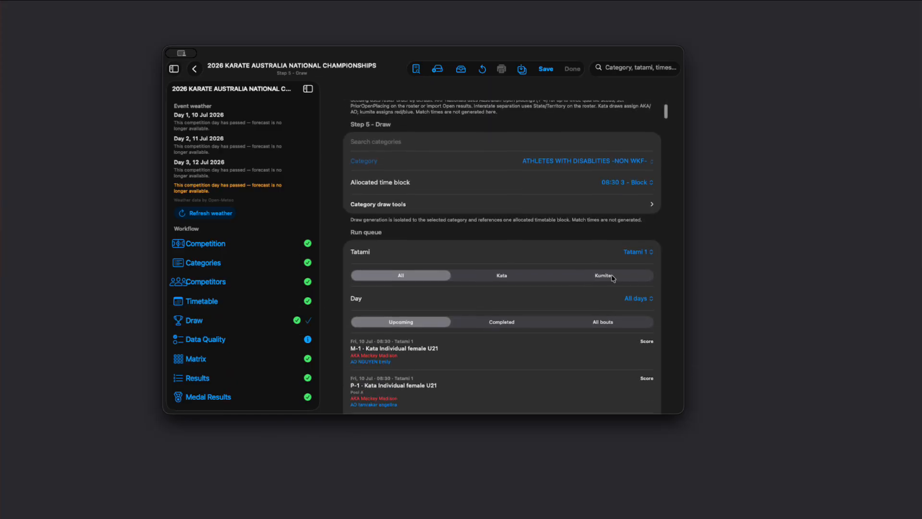
click(514, 275)
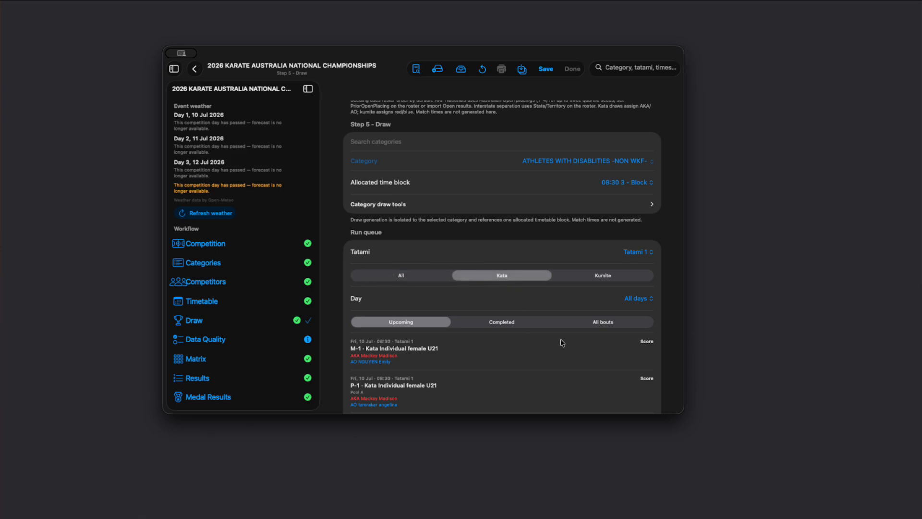
click(636, 254)
click(641, 299)
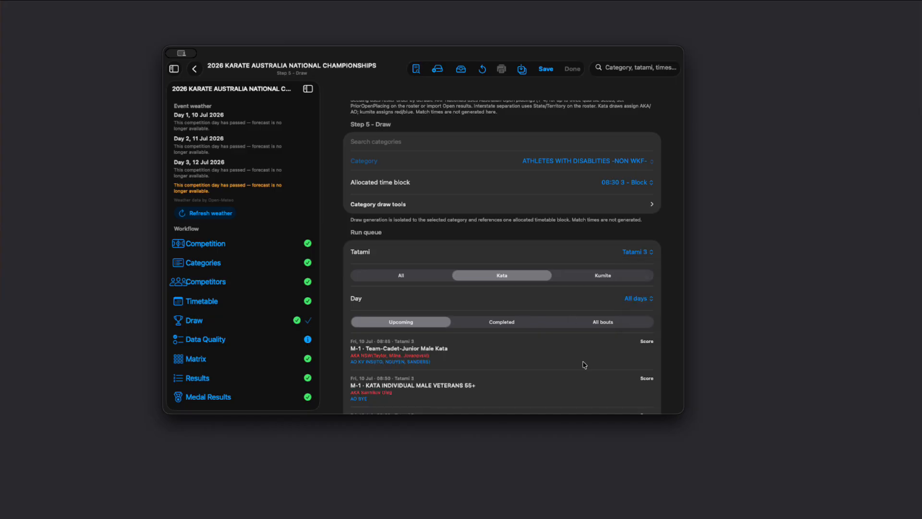
Open scoring for bout M-1 Team-Cadet-Junior Male Kata, disqualify the AKA team and clear that result.
click(649, 343)
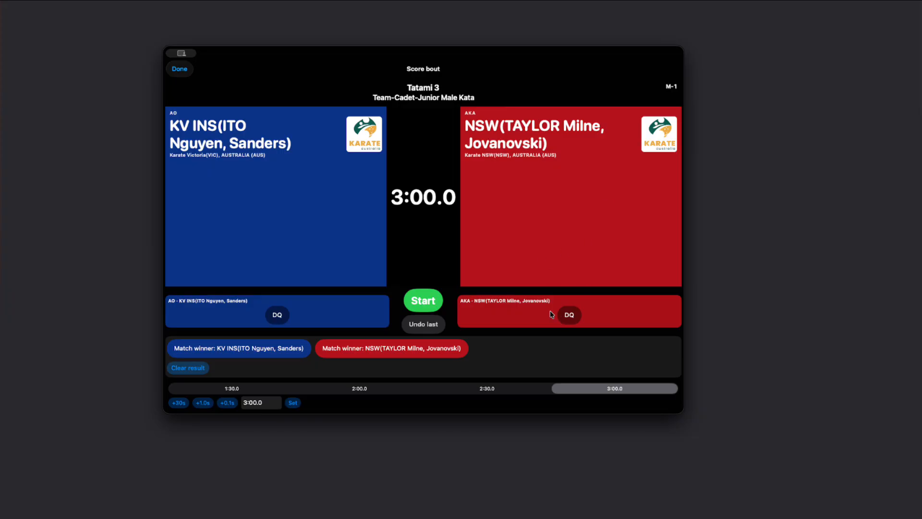
click(571, 316)
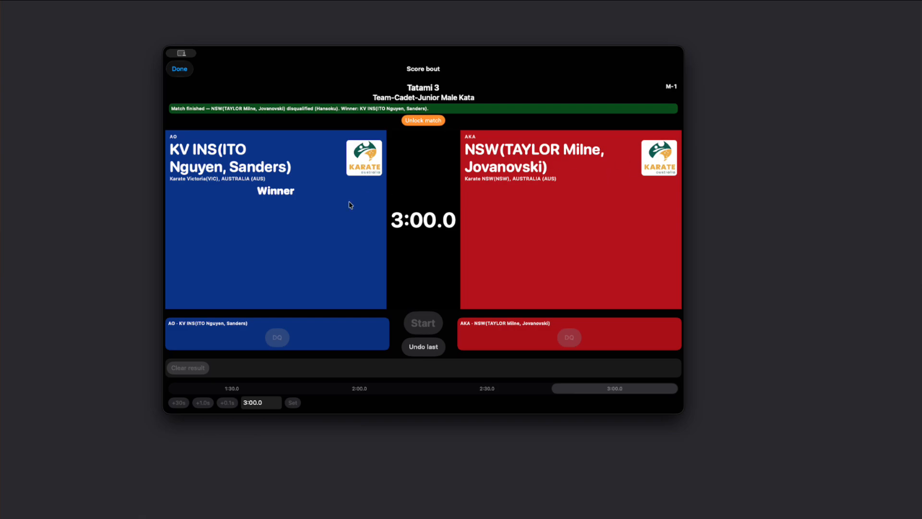
click(417, 121)
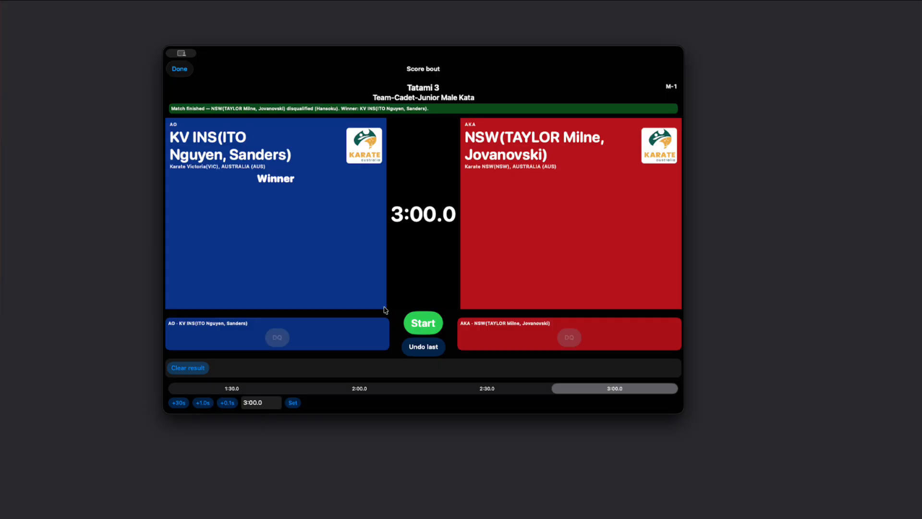
click(199, 367)
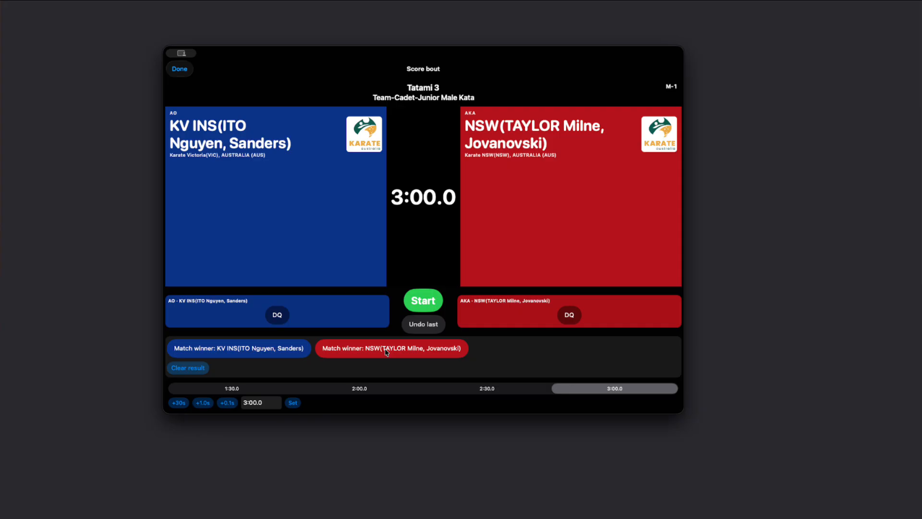
Declare KV INS(ITO Nguyen, Sanders) the match winner, unlock the match and close the scoring screen.
click(254, 348)
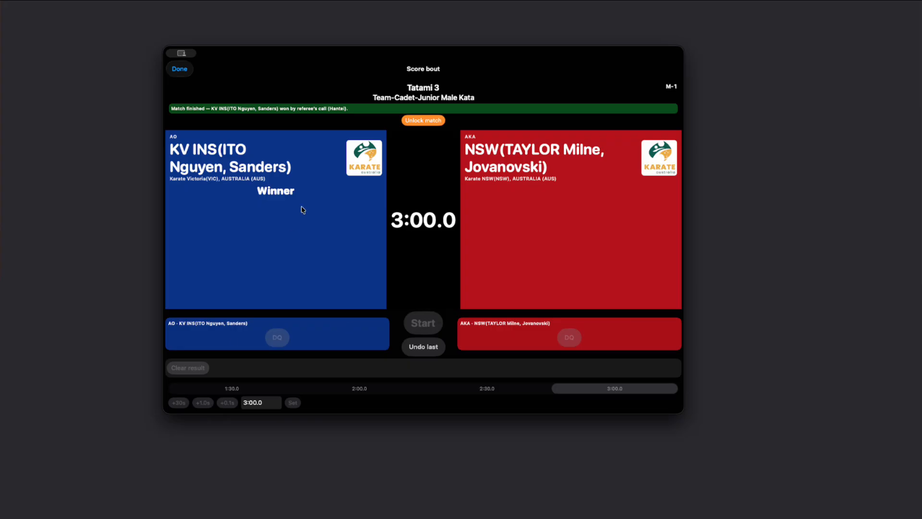
click(424, 121)
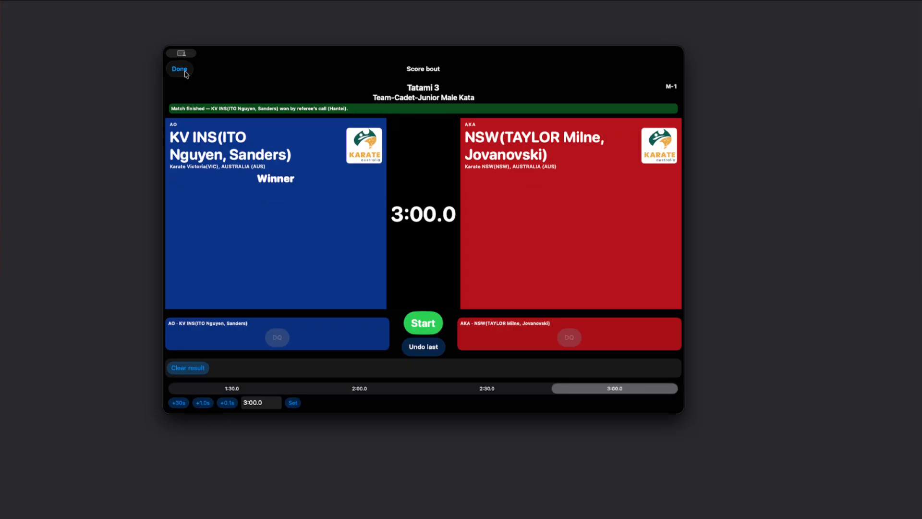
click(181, 72)
Filter the run queue to Kumite bouts on Fri, 10 Jul.
scroll(446, 249, down, 5)
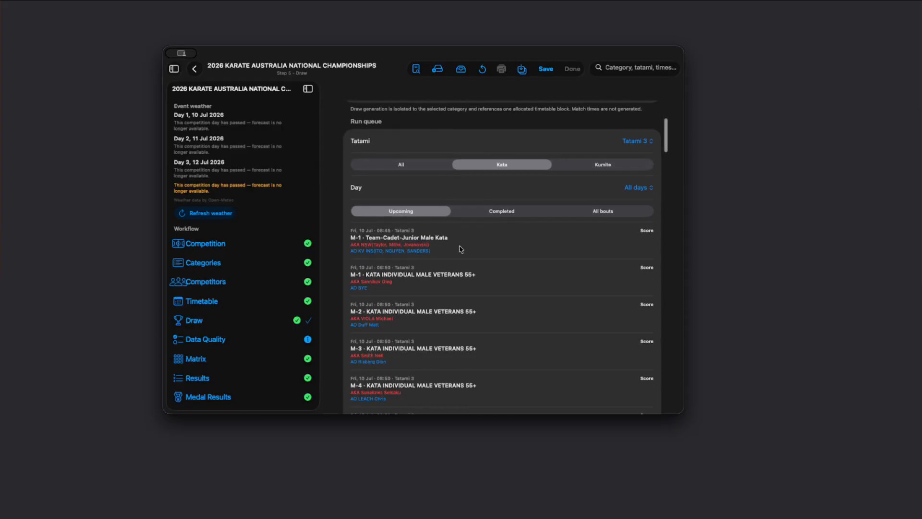
click(623, 165)
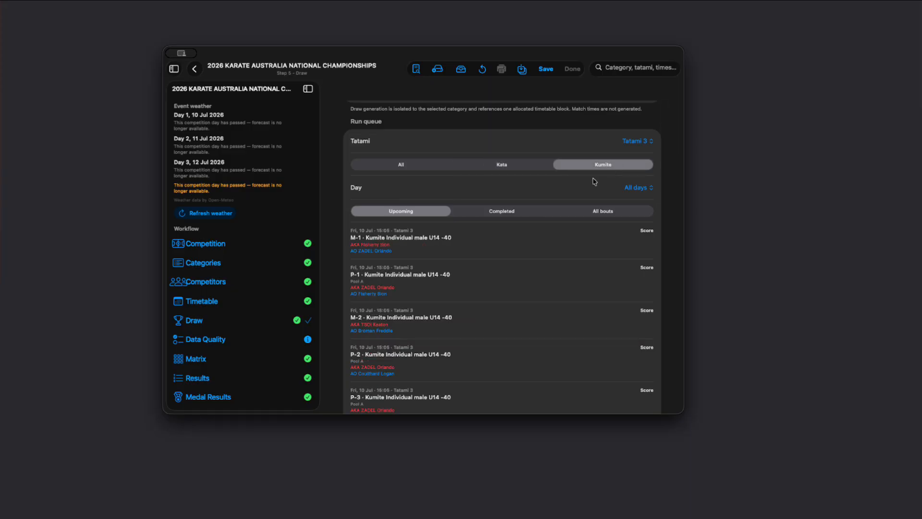
click(639, 187)
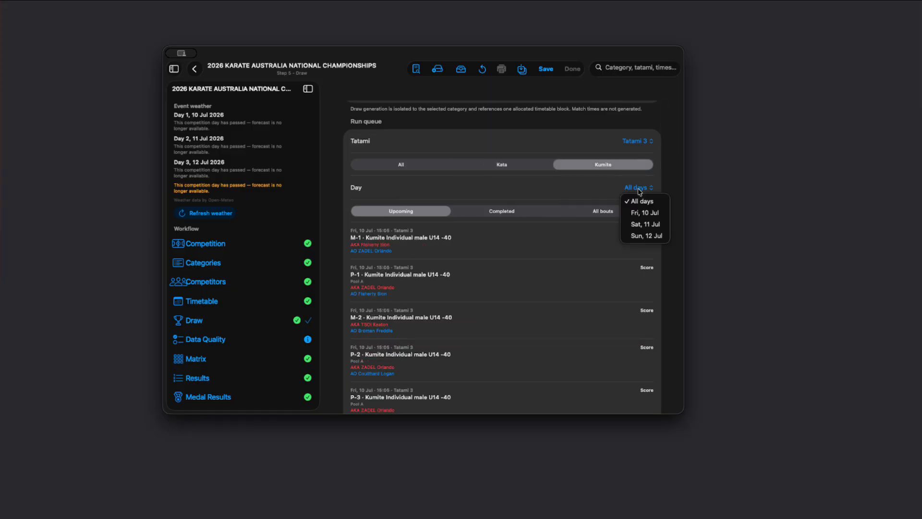
click(645, 213)
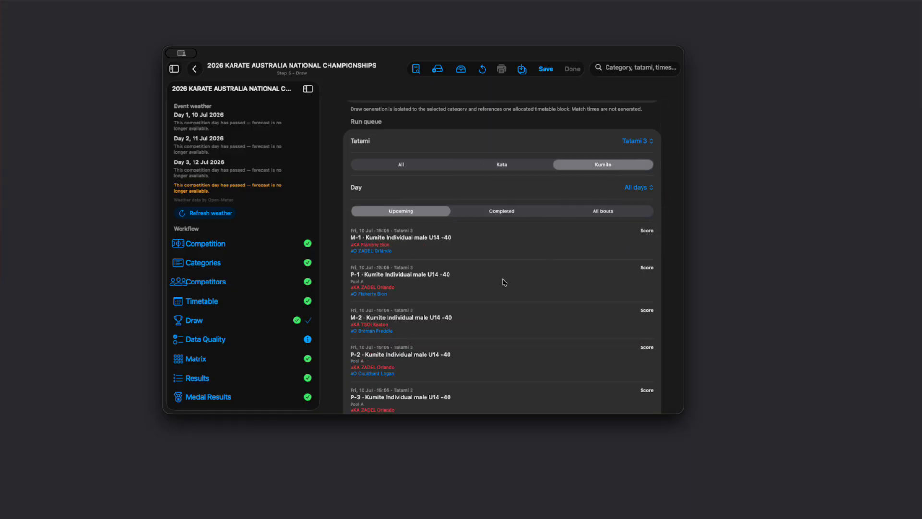
scroll(456, 317, down, 3)
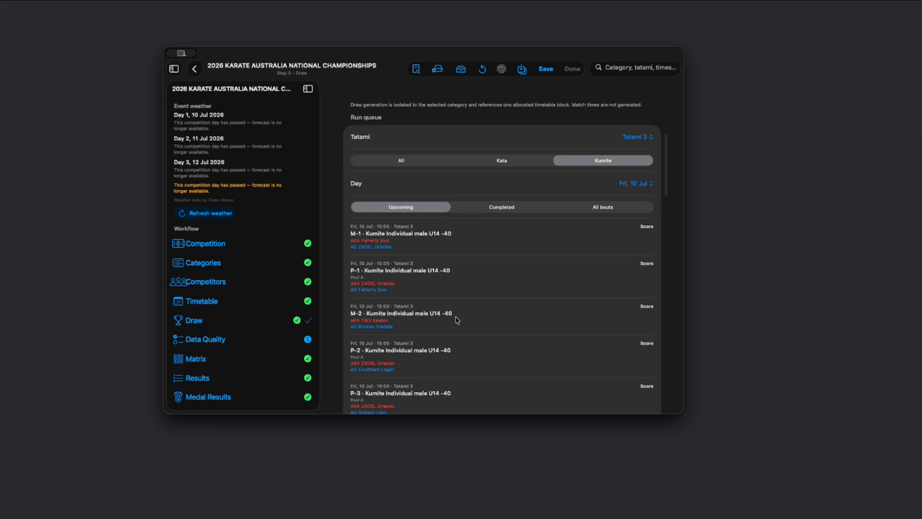
scroll(456, 317, up, 3)
scroll(457, 320, up, 5)
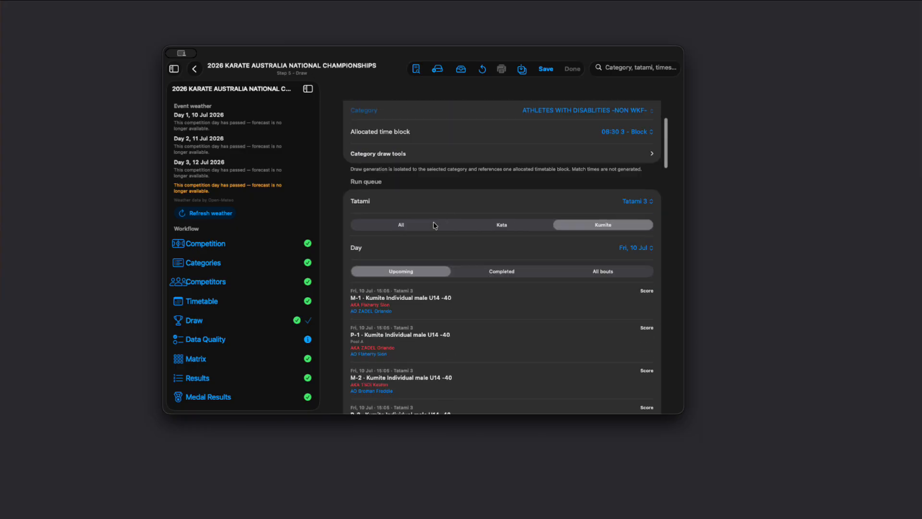
Search the draw categories for U14 -52.
click(397, 178)
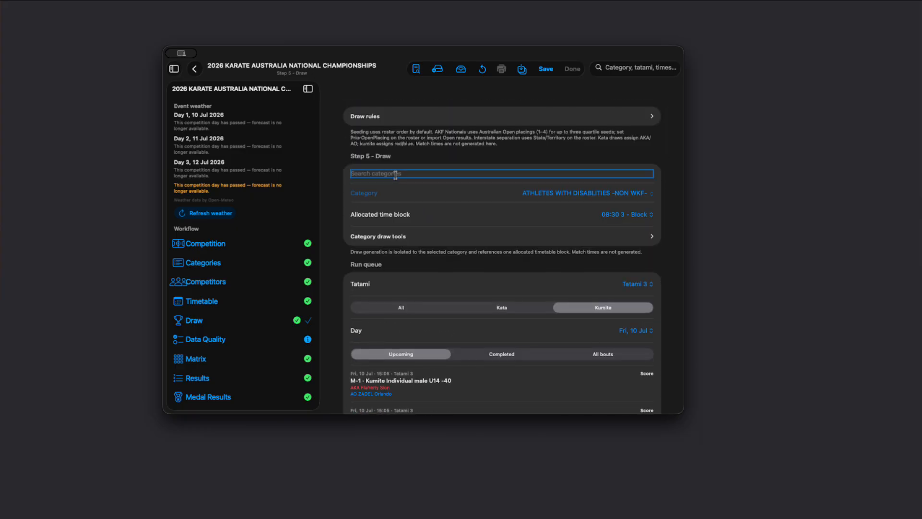
text(U14 -52)
key(Return)
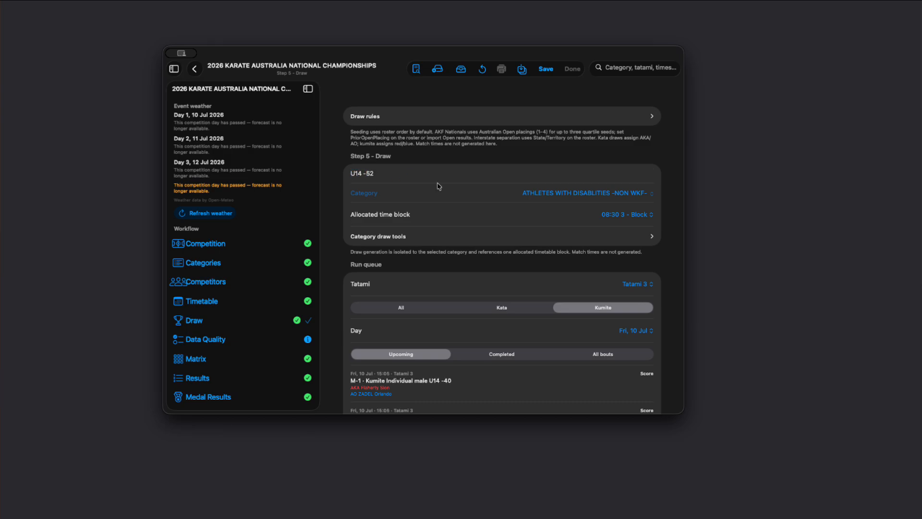
Open scoring for bout M-1 Kumite Individual male U14 -40 and award the AO competitor a Yuko.
scroll(439, 192, down, 3)
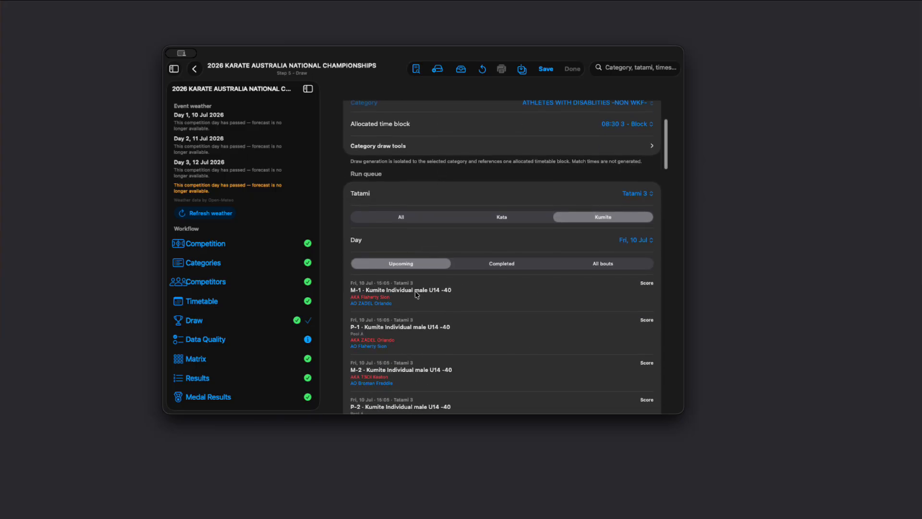
click(646, 284)
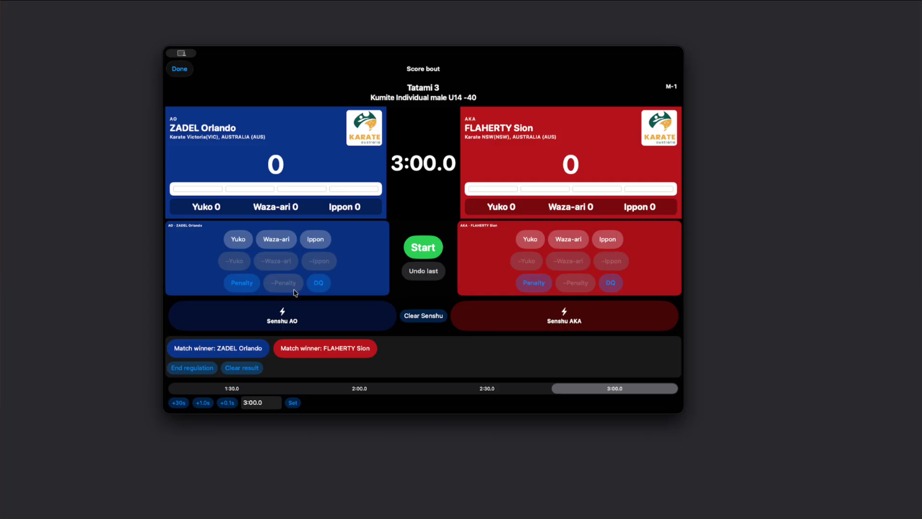
click(238, 239)
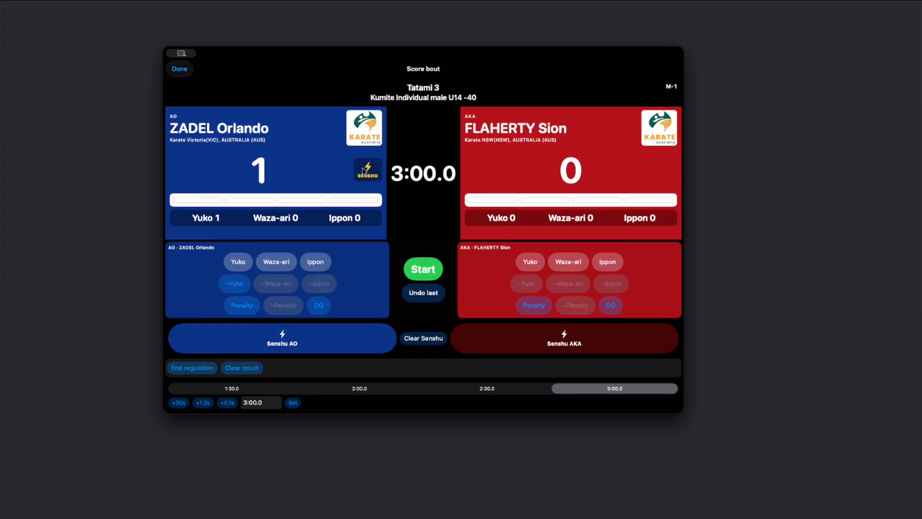
Award the AKA competitor a Yuko and clear the senshu advantage.
click(527, 262)
click(423, 339)
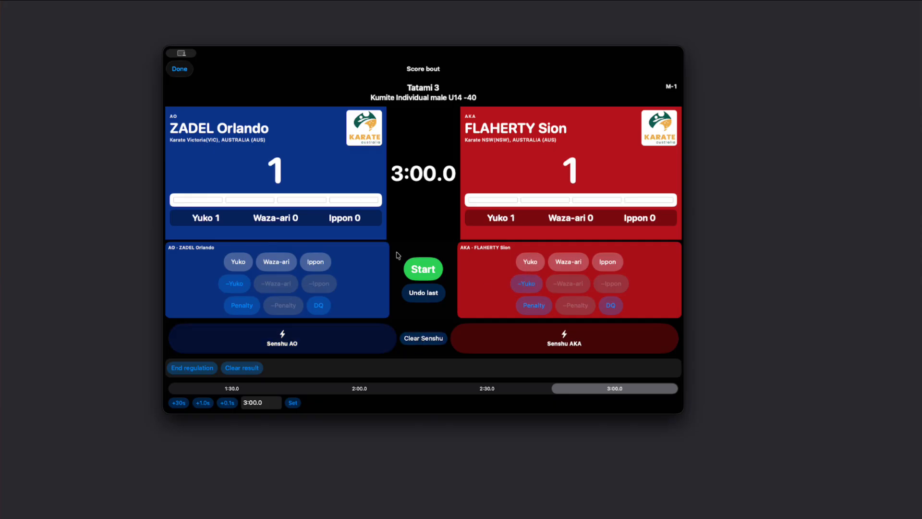
Award the AKA competitor a Waza-ari and undo it.
click(569, 265)
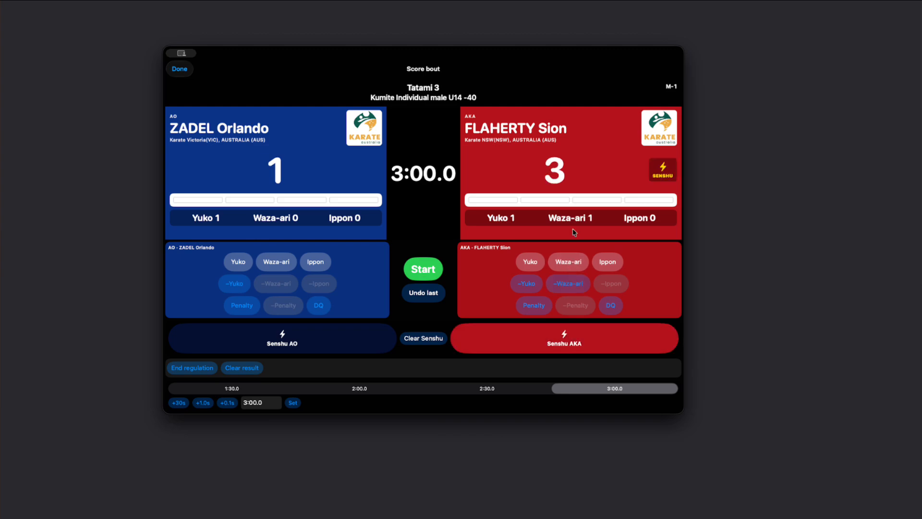
click(433, 294)
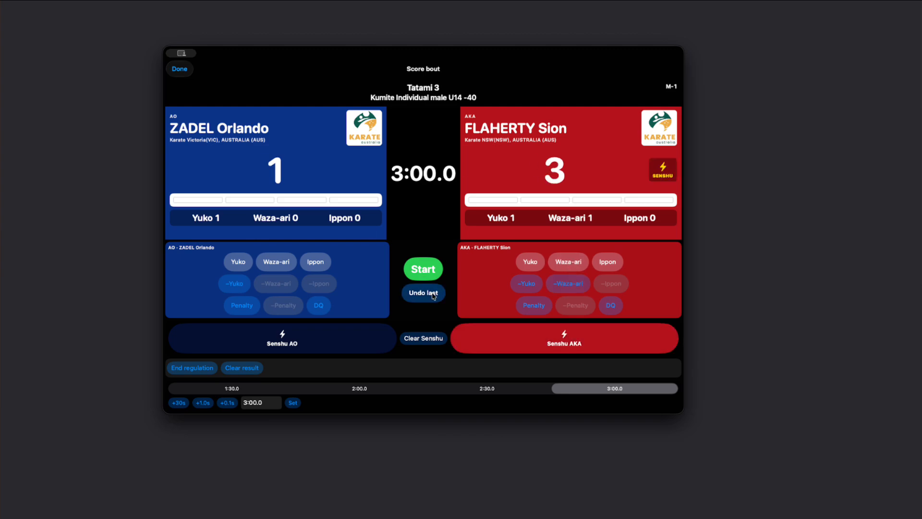
Give the AO competitor successive penalties up to Hansoku, disqualifying AO.
click(242, 305)
click(243, 304)
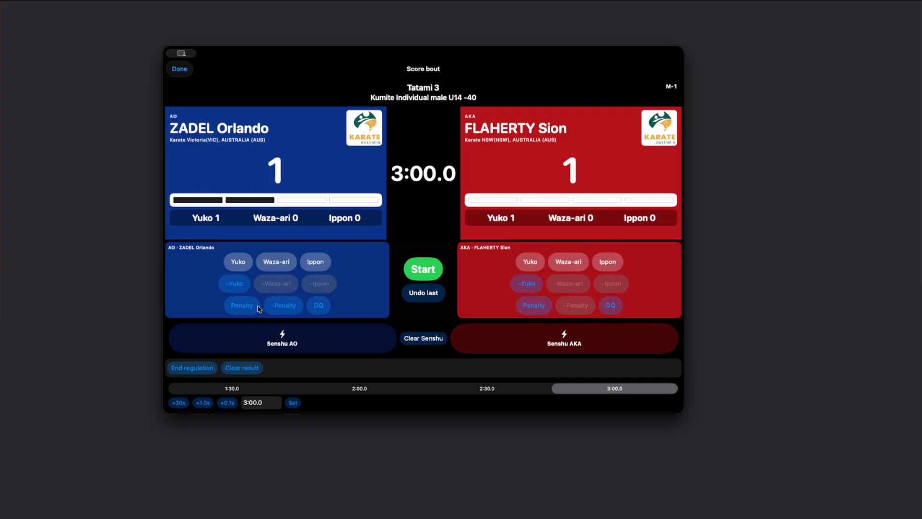
click(244, 308)
click(243, 306)
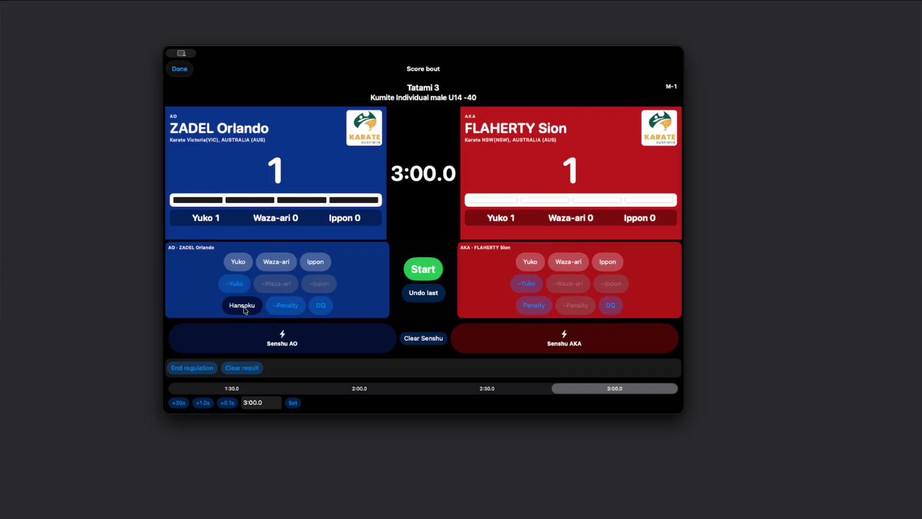
click(243, 306)
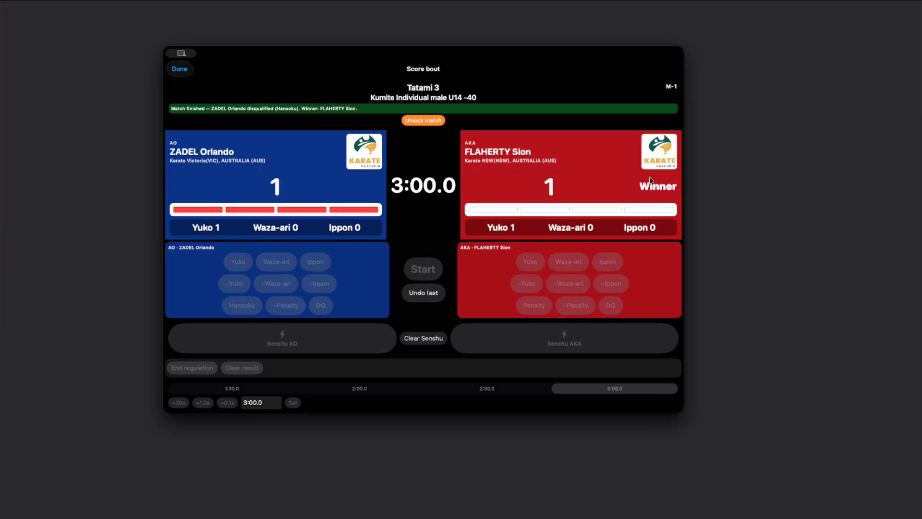
Unlock the match, undo the last four scoring actions and close the scoring screen.
click(426, 119)
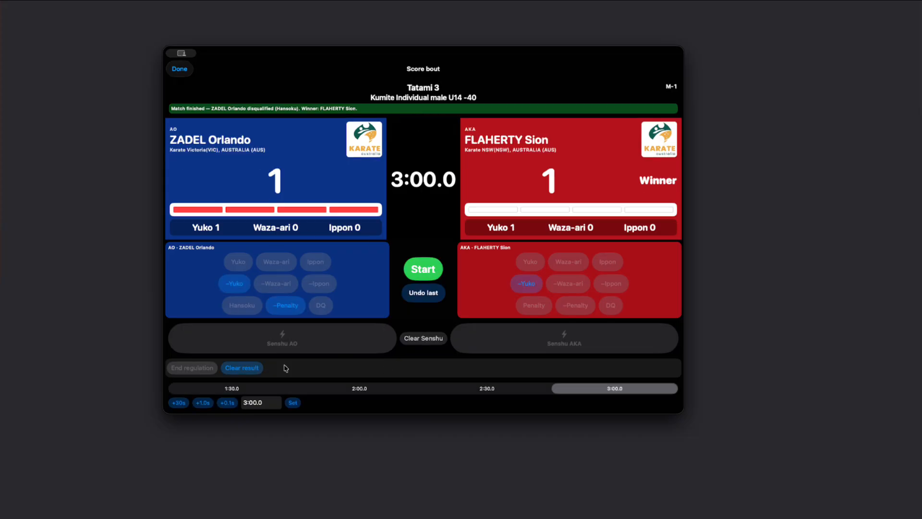
click(421, 292)
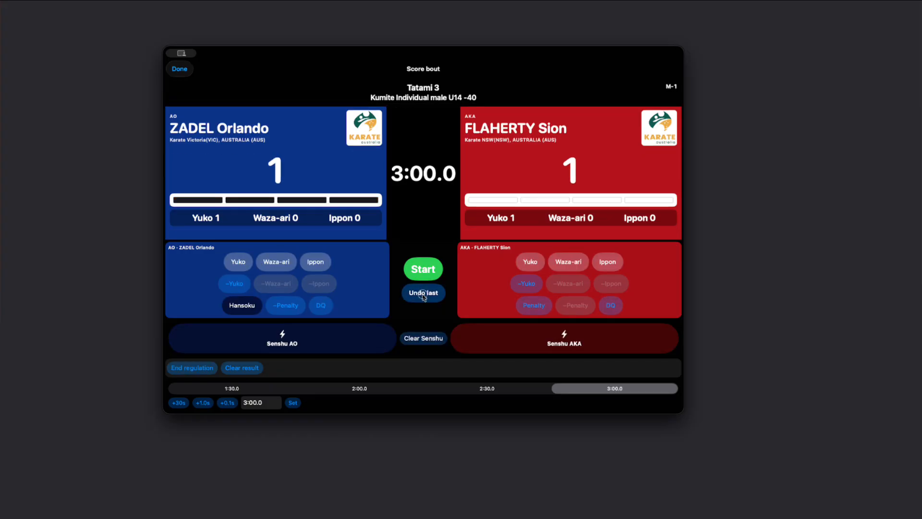
click(423, 293)
click(424, 296)
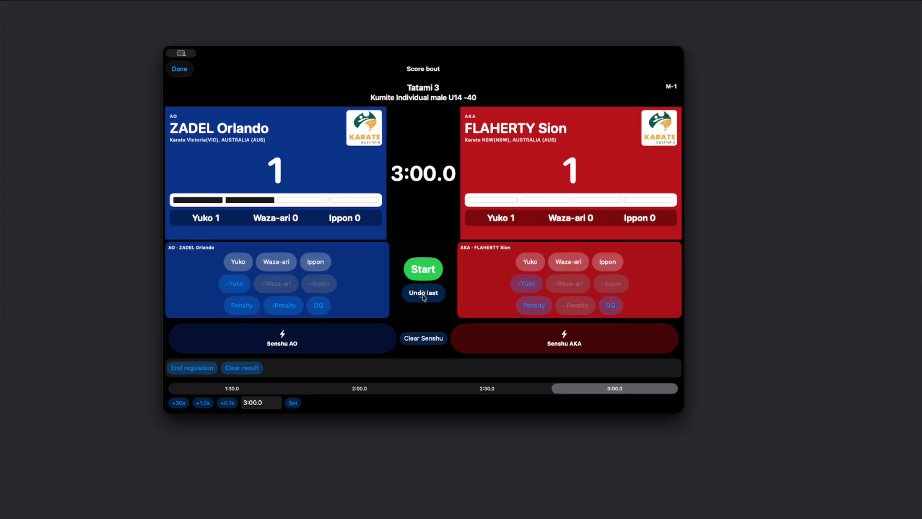
click(424, 297)
click(180, 69)
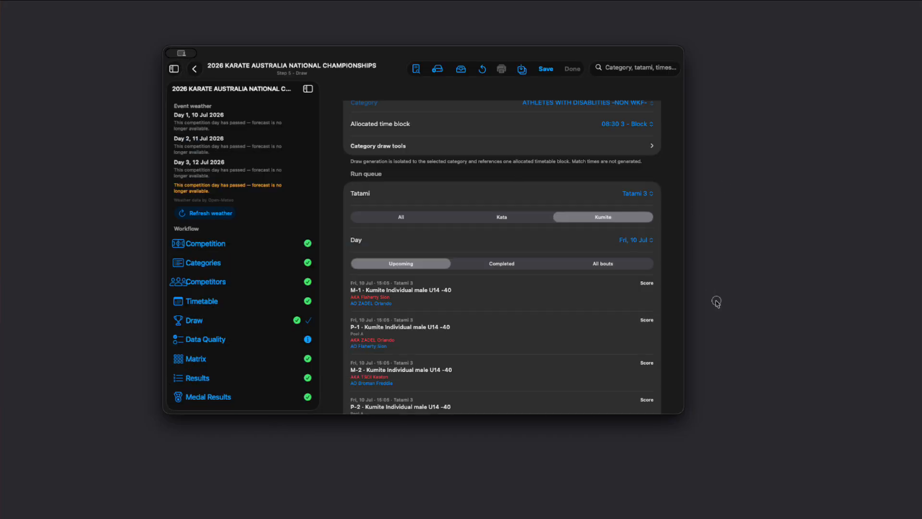
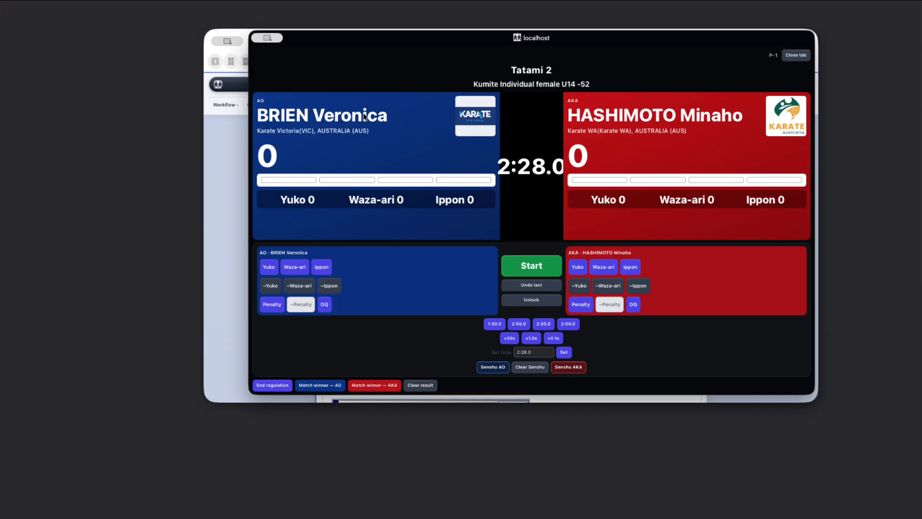
Close the scoring tab and go back to the Home dashboard.
click(797, 56)
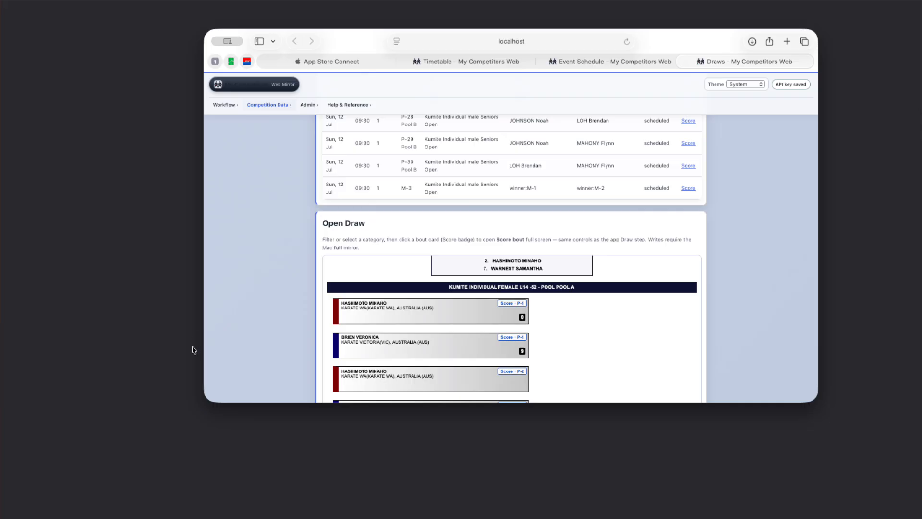
scroll(332, 240, up, 10)
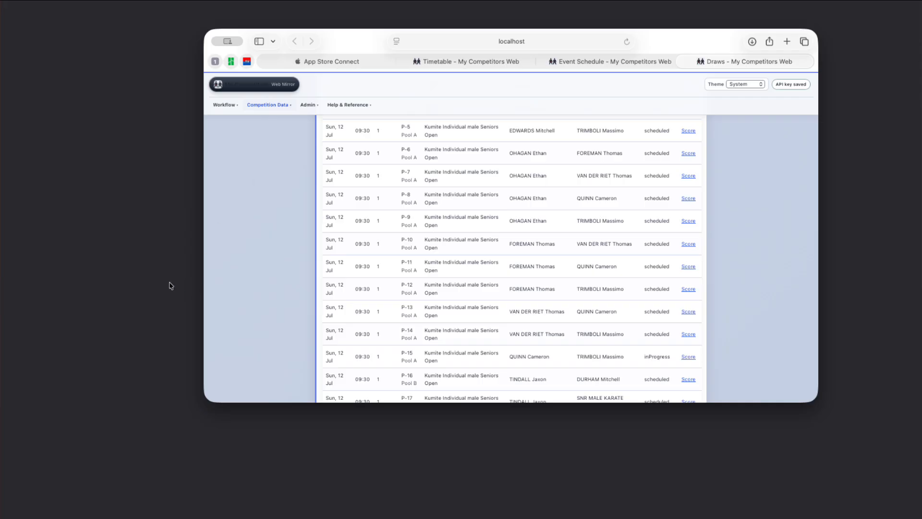
click(308, 104)
click(221, 105)
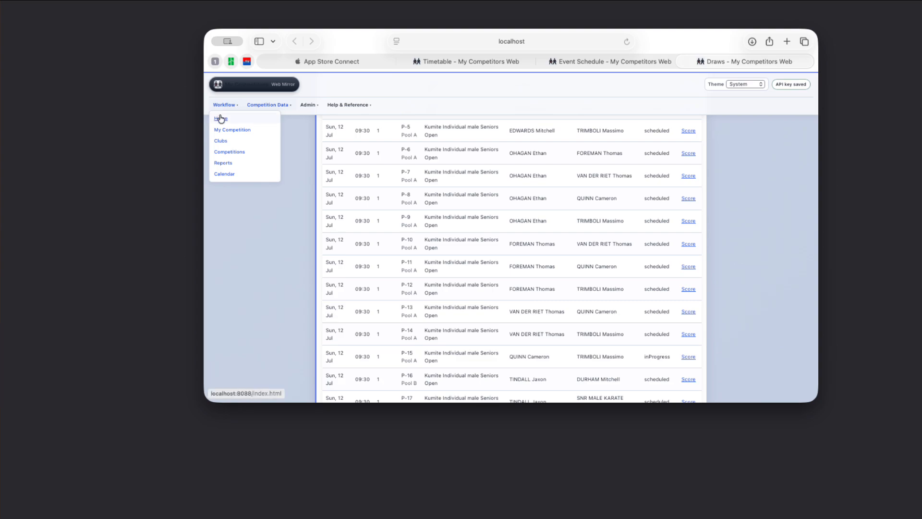
click(221, 117)
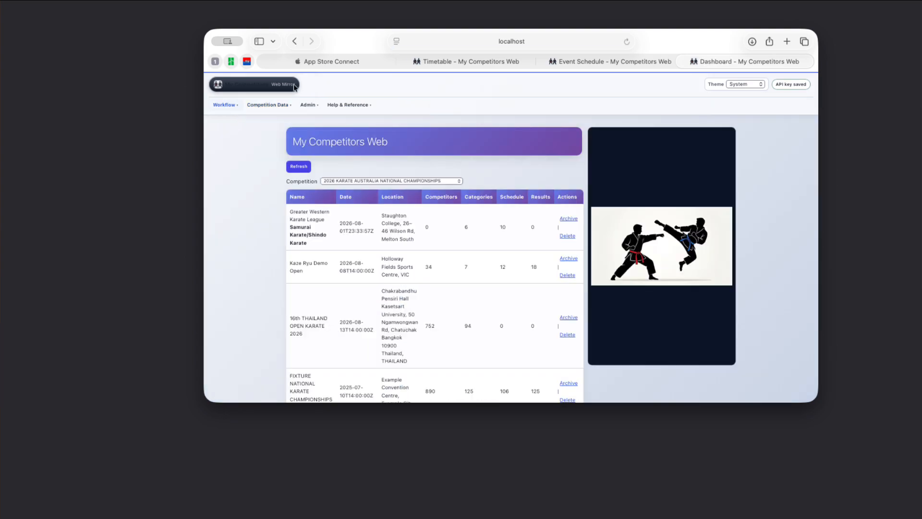
Open the Categories list for the 2026 KARATE AUSTRALIA NATIONAL CHAMPIONSHIPS competition.
click(224, 105)
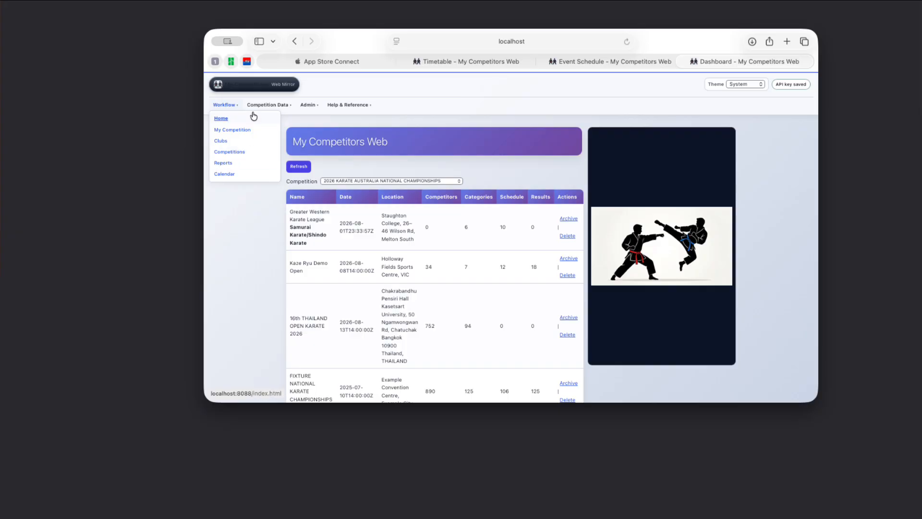
click(267, 106)
click(269, 124)
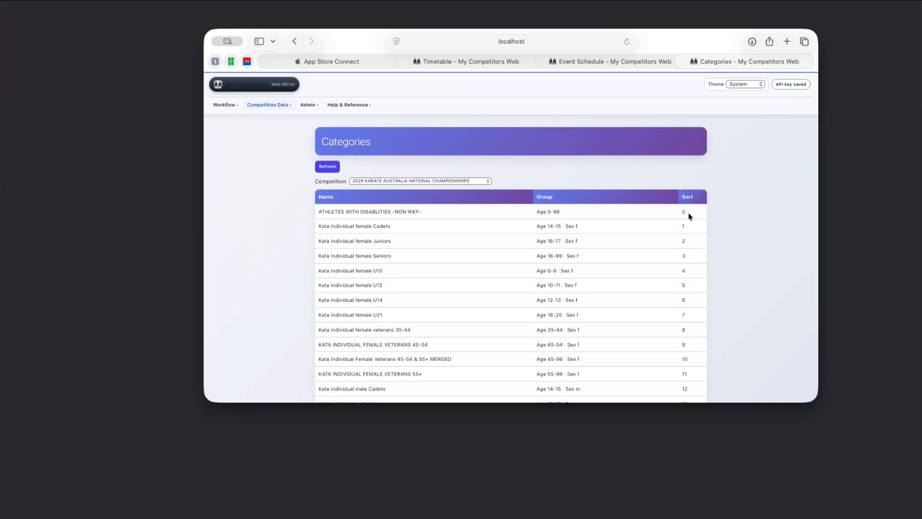
click(407, 180)
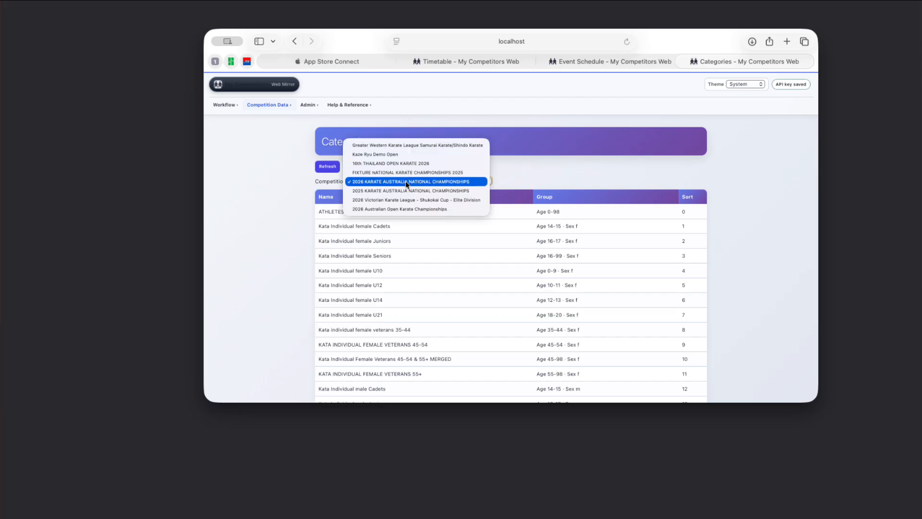
click(406, 182)
Open the event Competitors roster and browse its names, teams and categories.
click(278, 104)
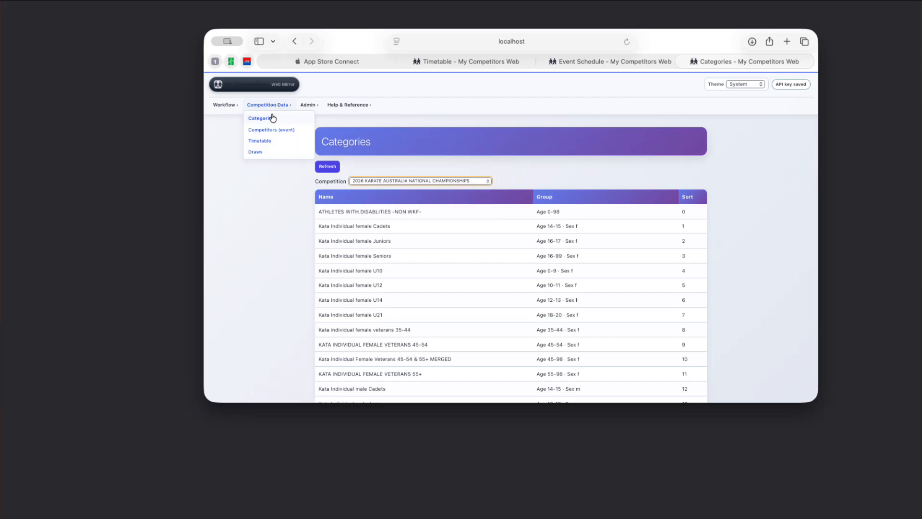
click(268, 131)
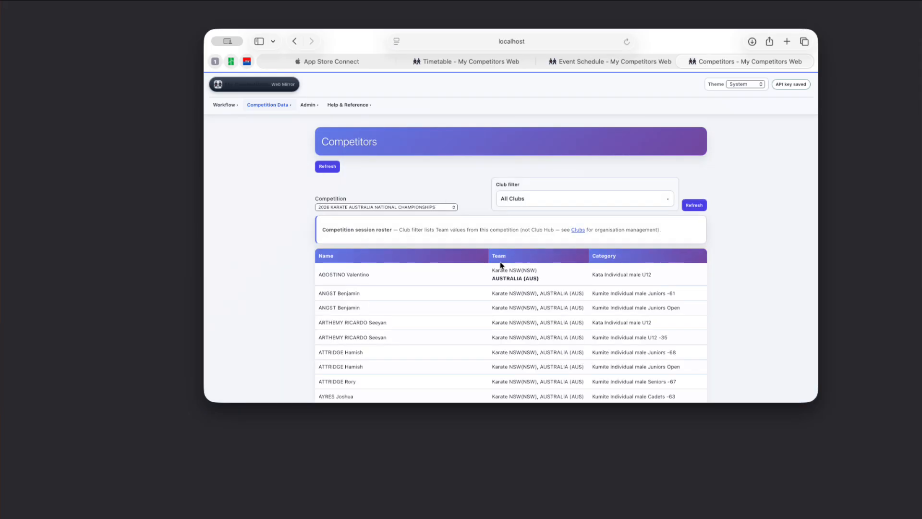
scroll(375, 325, down, 3)
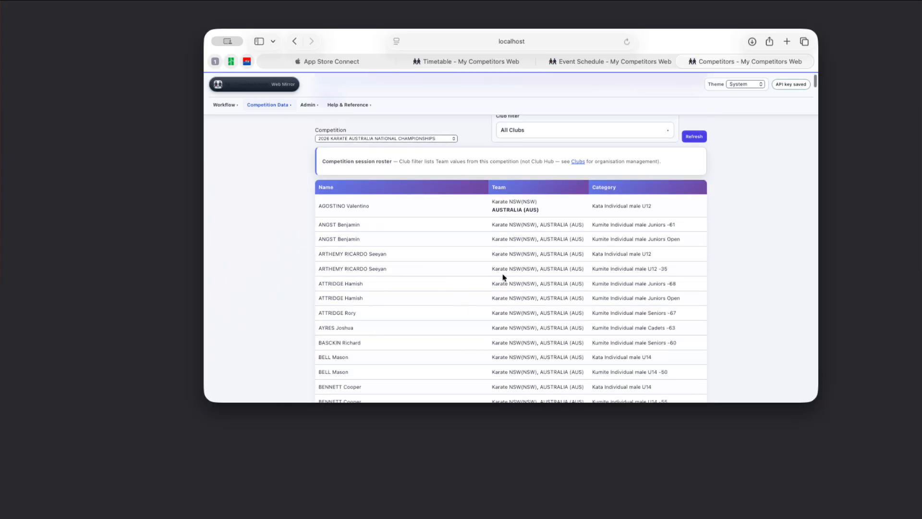
scroll(286, 173, up, 3)
Open the Timetable page and then its Timetable with Competitors report.
click(268, 104)
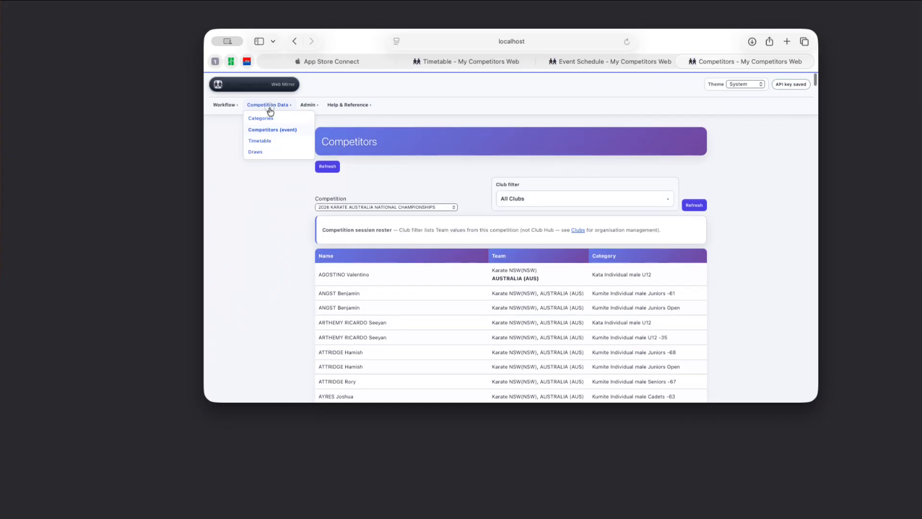
click(260, 141)
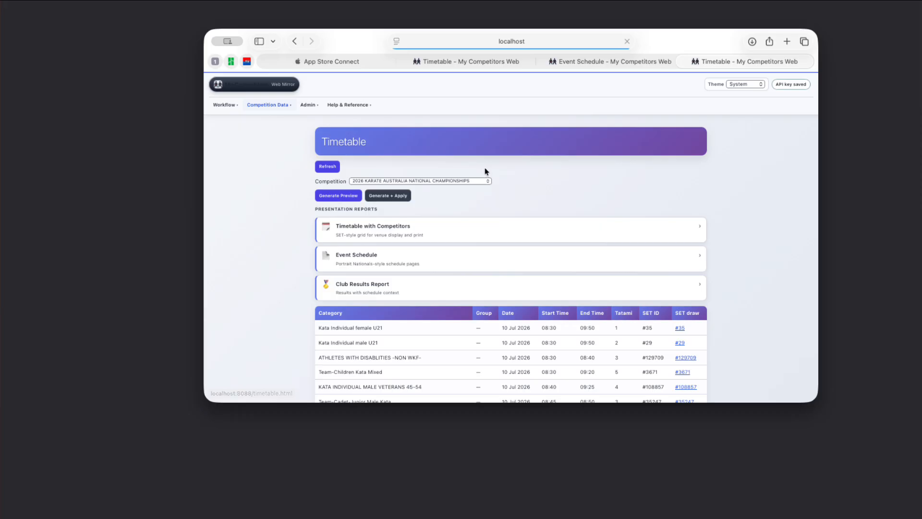
scroll(513, 267, down, 5)
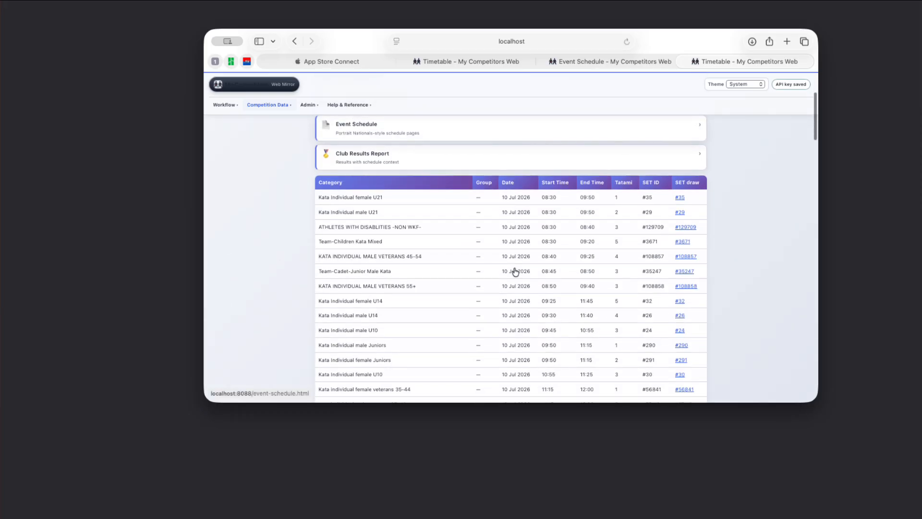
scroll(480, 240, up, 4)
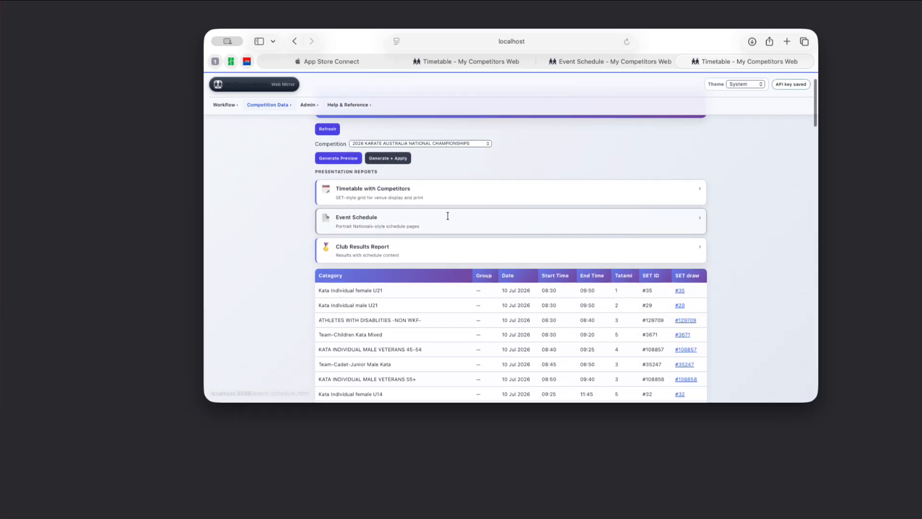
click(376, 191)
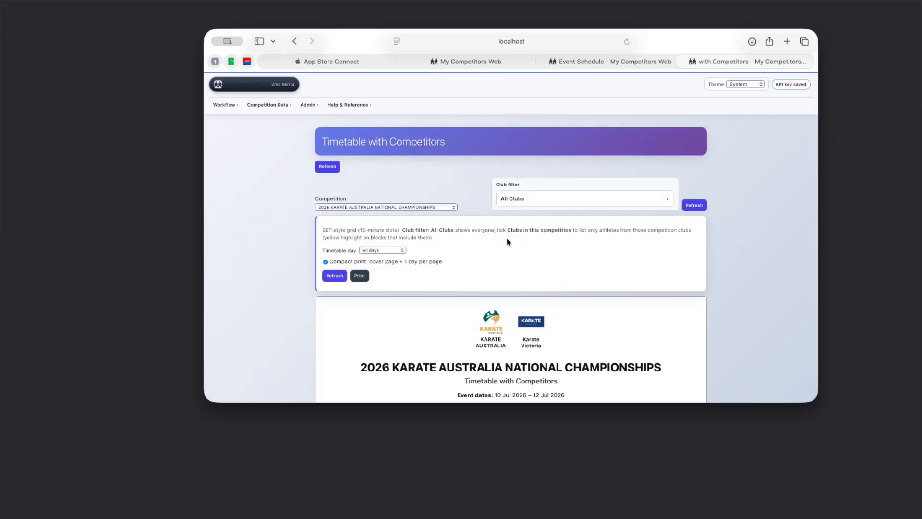
Filter the Timetable with Competitors report to the Karate Victoria(VIC), AUSTRALIA (AUS) club and review the grid.
scroll(447, 272, down, 5)
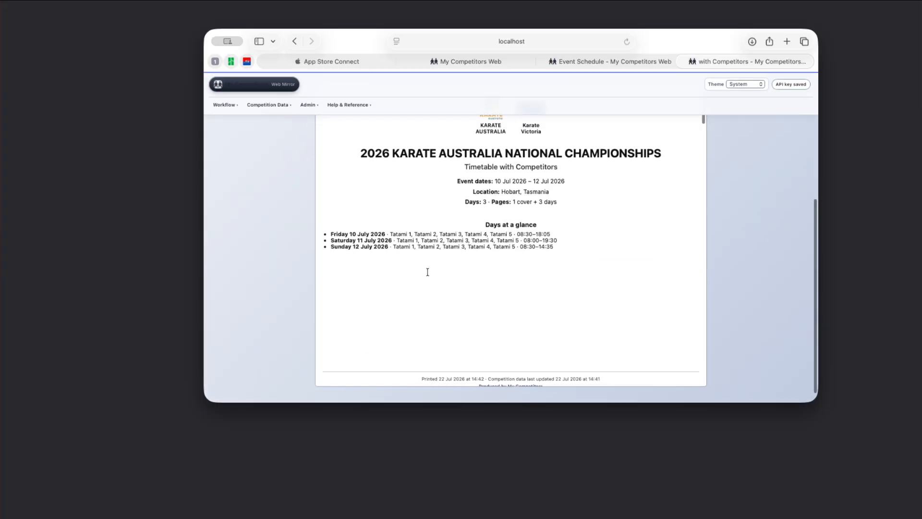
scroll(427, 272, down, 10)
scroll(427, 272, up, 9)
scroll(427, 272, up, 5)
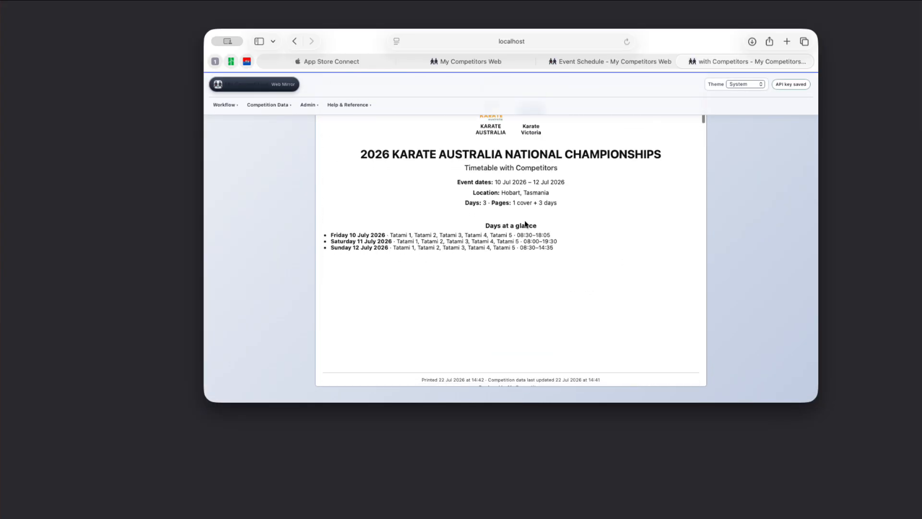
click(603, 206)
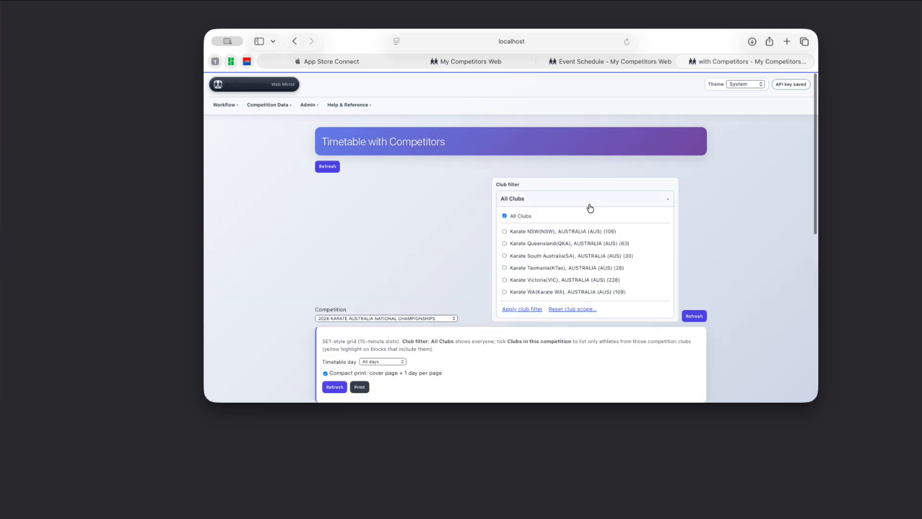
click(504, 280)
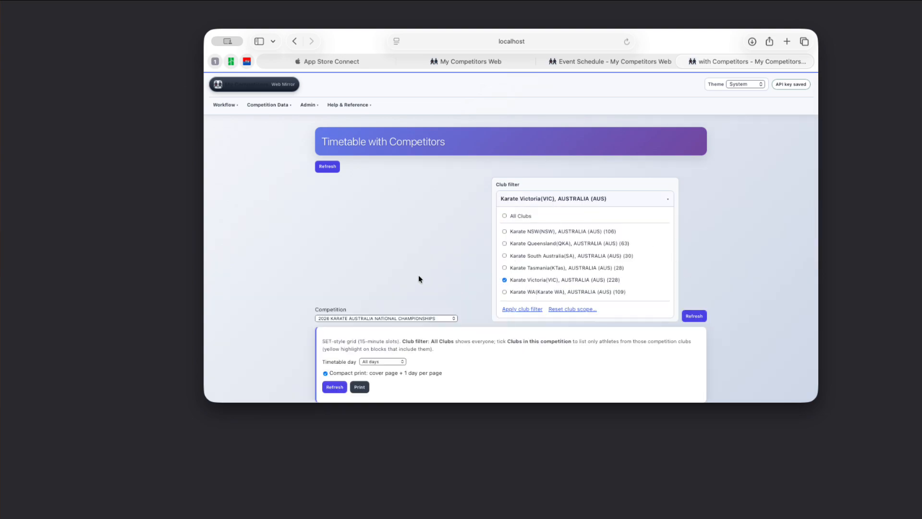
scroll(398, 315, down, 10)
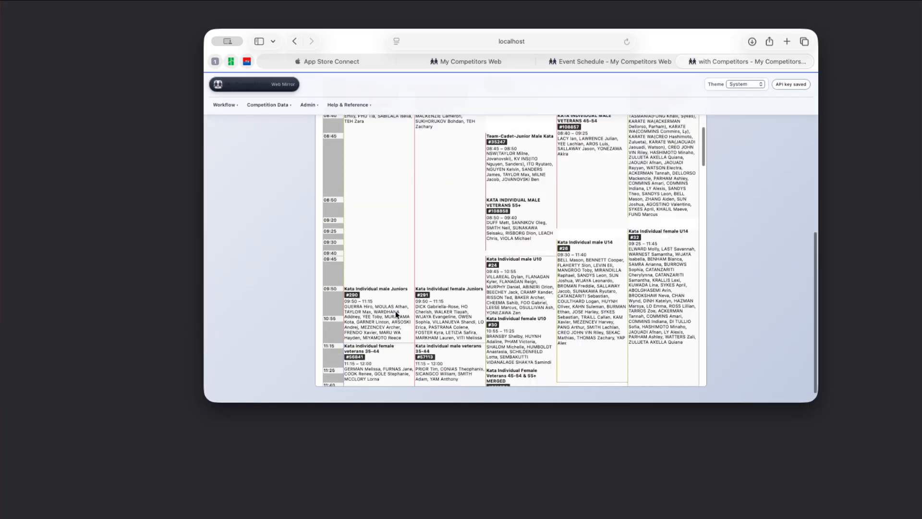
scroll(397, 314, down, 2)
scroll(439, 310, up, 15)
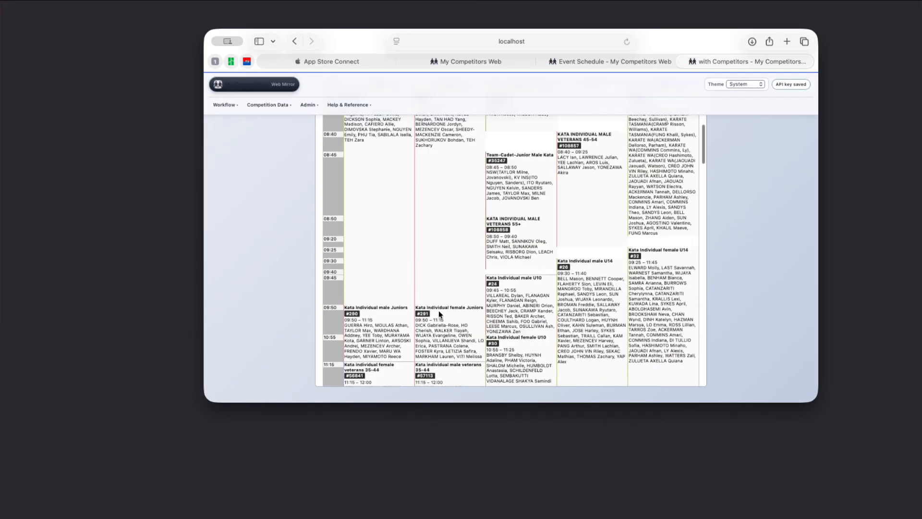
Open the Event Schedule report from the Timetable page and scroll through its pages.
click(280, 111)
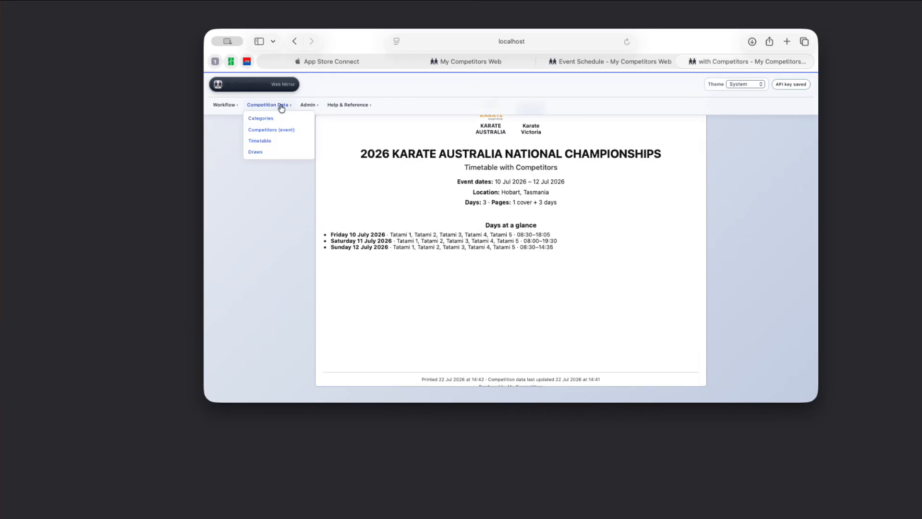
click(264, 145)
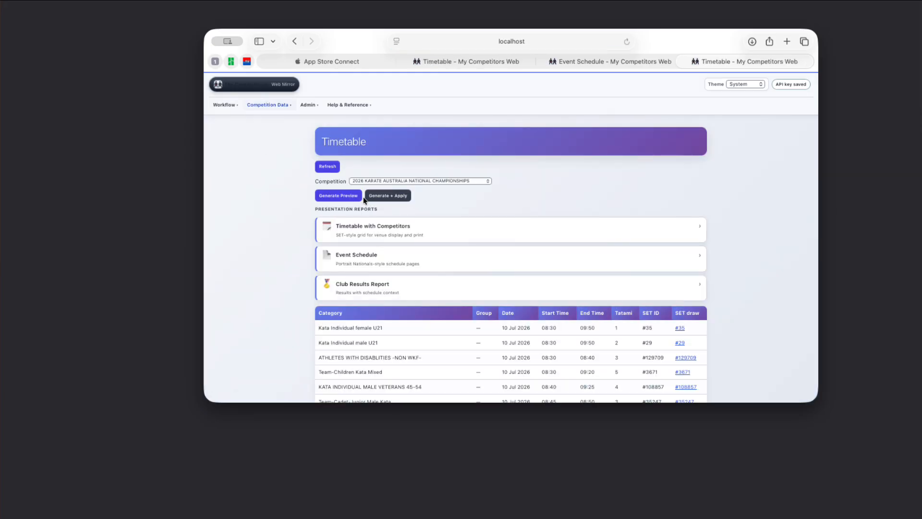
click(360, 250)
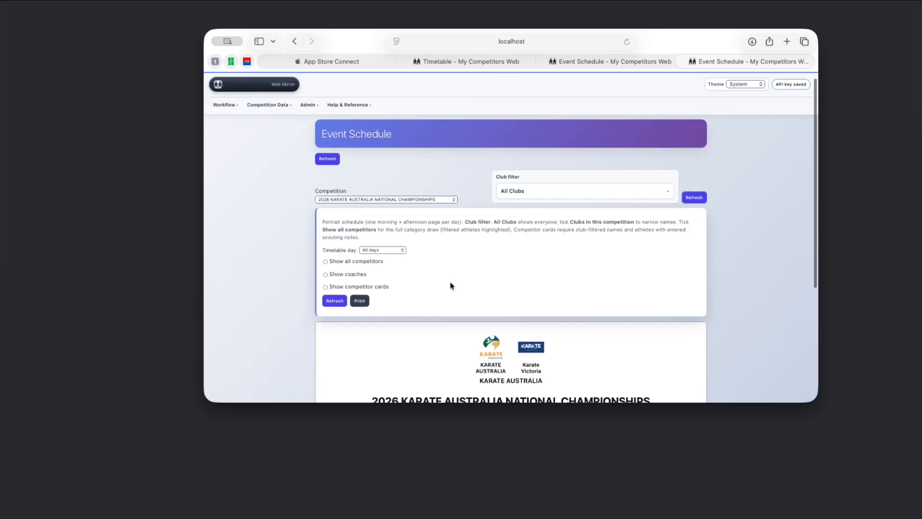
scroll(439, 278, down, 5)
scroll(425, 330, down, 2)
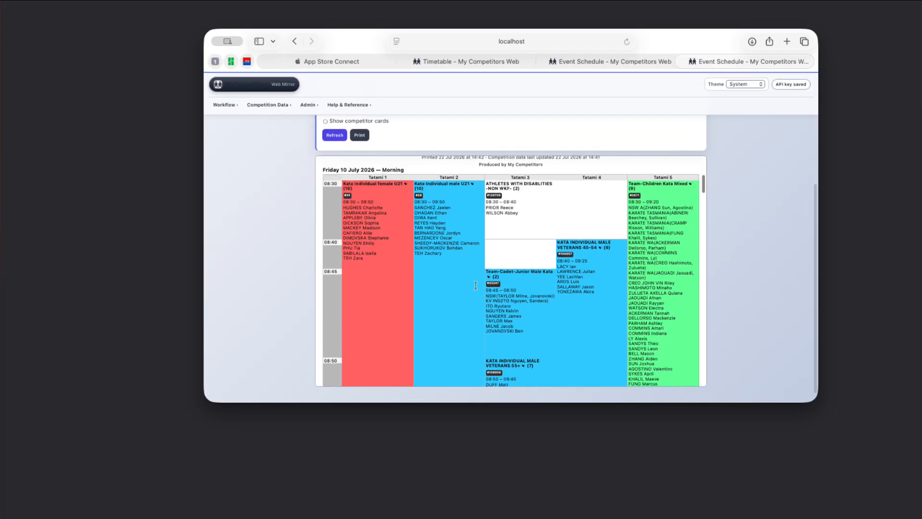
scroll(497, 278, up, 5)
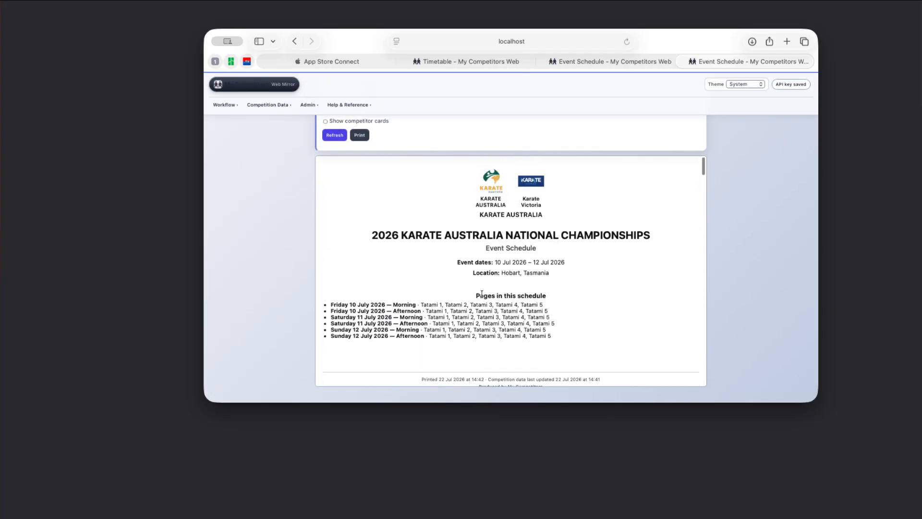
scroll(481, 294, down, 4)
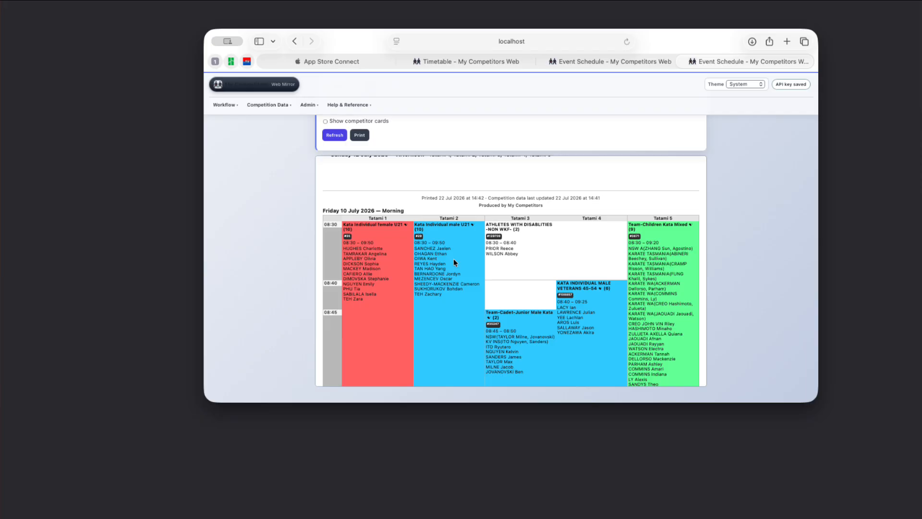
scroll(453, 262, up, 10)
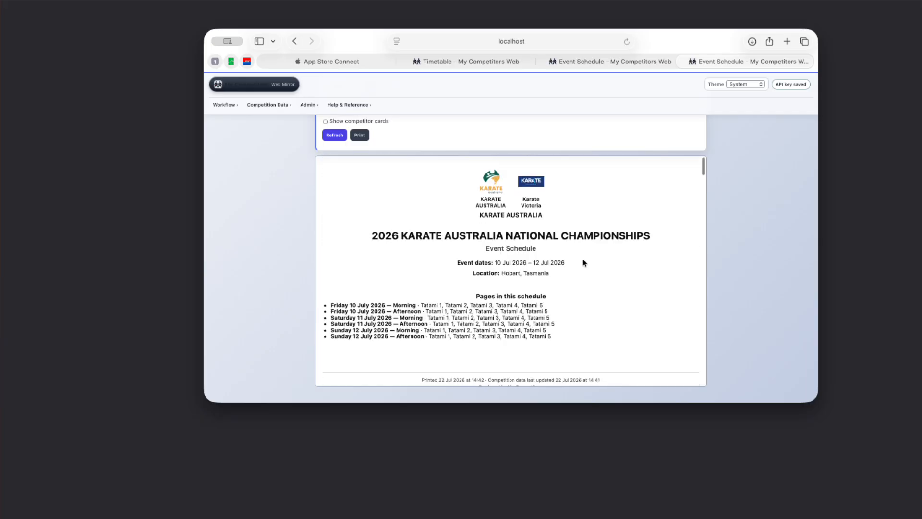
scroll(584, 216, up, 3)
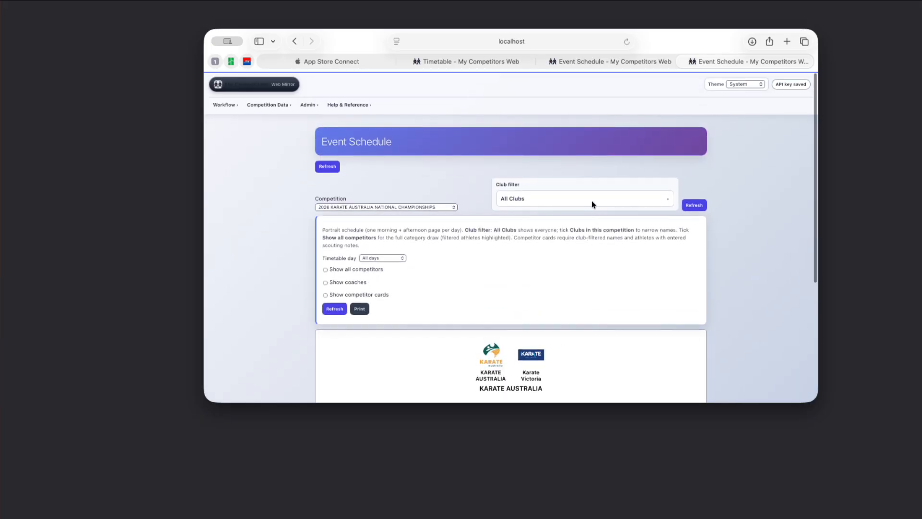
Filter the Event Schedule to the Karate Victoria(VIC), AUSTRALIA (AUS) club with the timetable day set to All days.
click(592, 200)
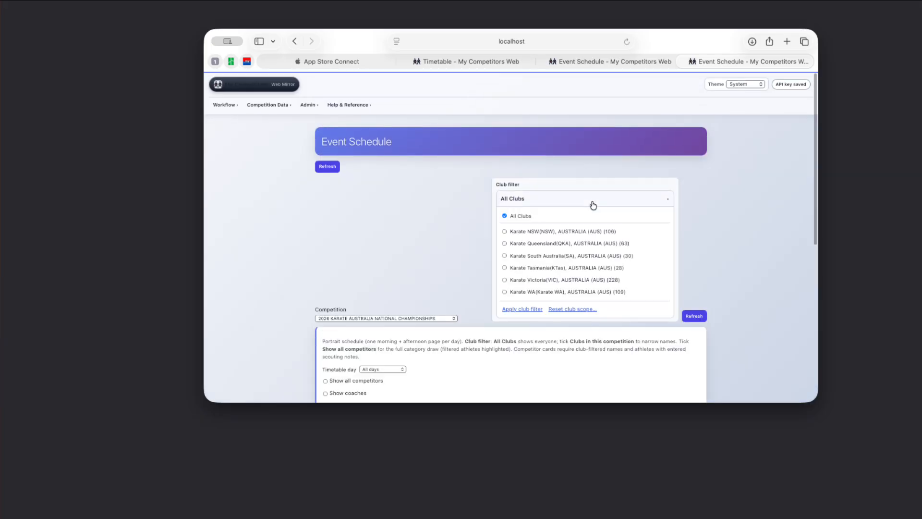
click(505, 280)
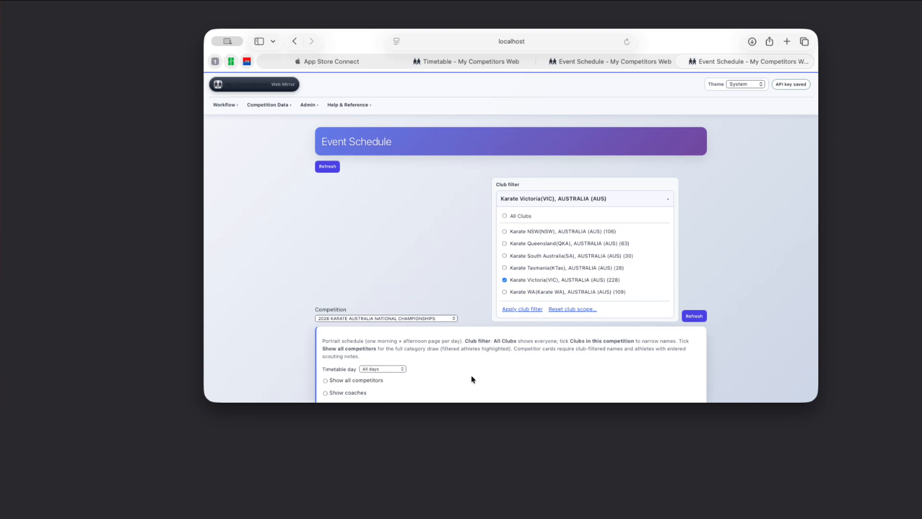
scroll(473, 379, down, 3)
click(389, 315)
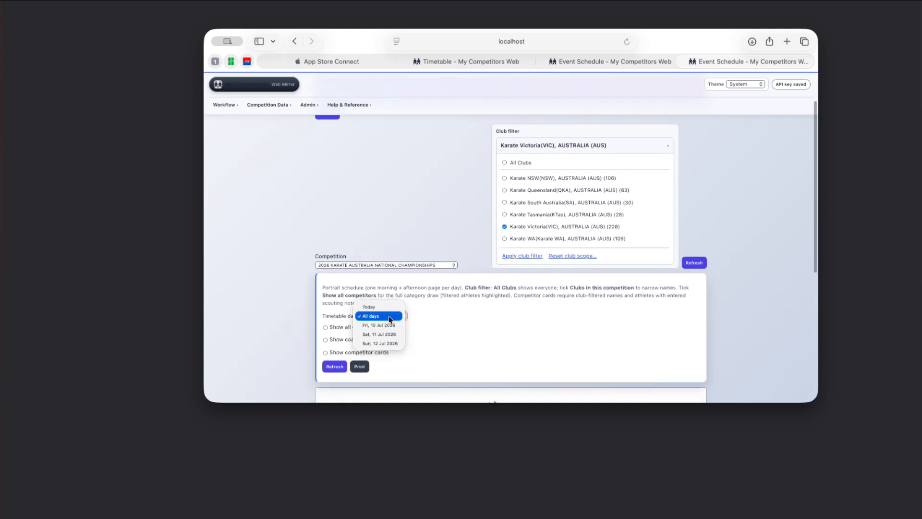
click(380, 324)
Scroll through the club-filtered Event Schedule cover page.
scroll(527, 325, down, 5)
scroll(497, 321, down, 5)
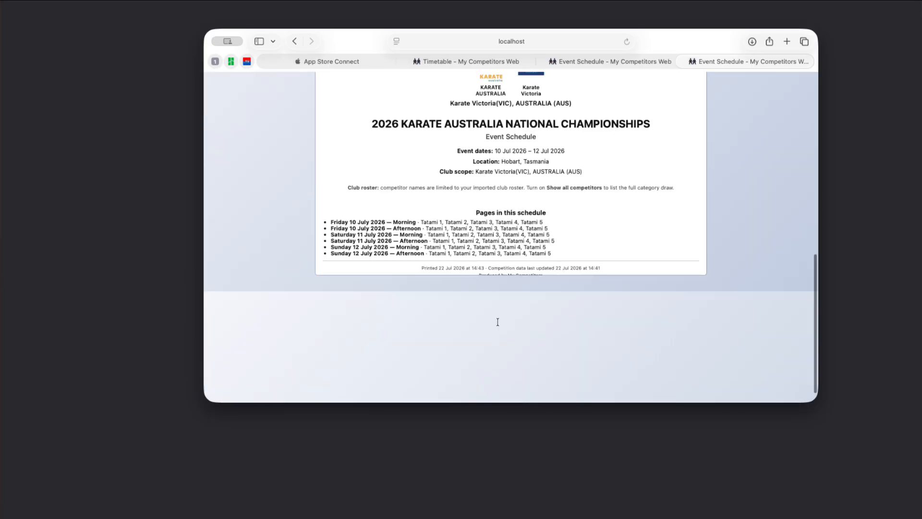
scroll(460, 215, up, 3)
scroll(461, 214, up, 2)
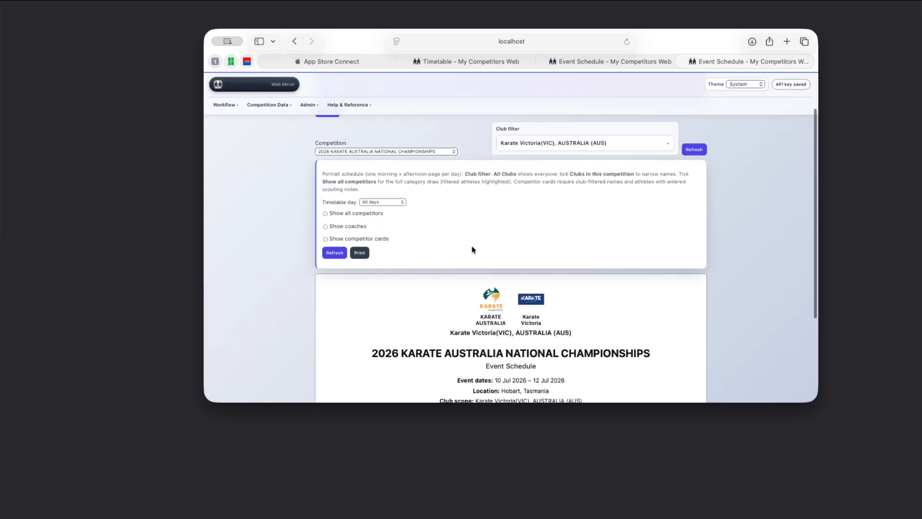
scroll(432, 281, down, 1)
scroll(432, 278, down, 10)
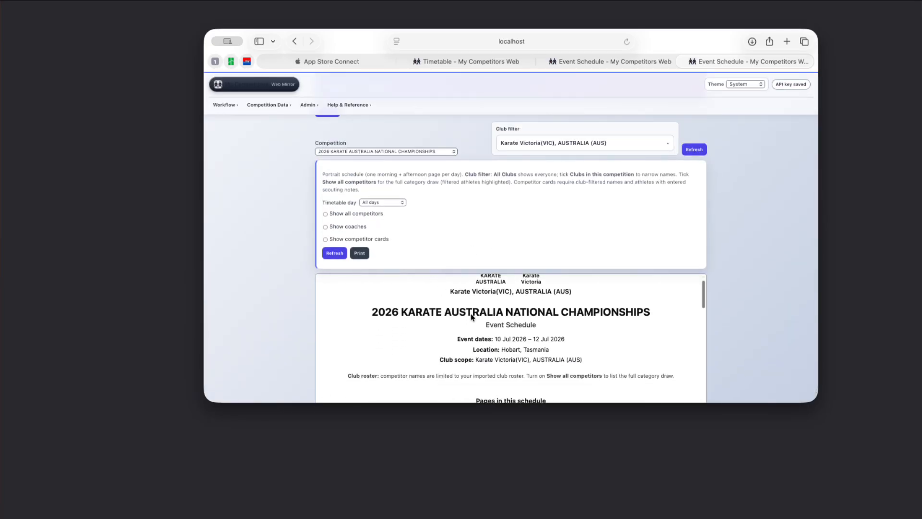
Scroll through the timetable pages of the club-filtered Event Schedule and return to the top.
scroll(445, 339, down, 2)
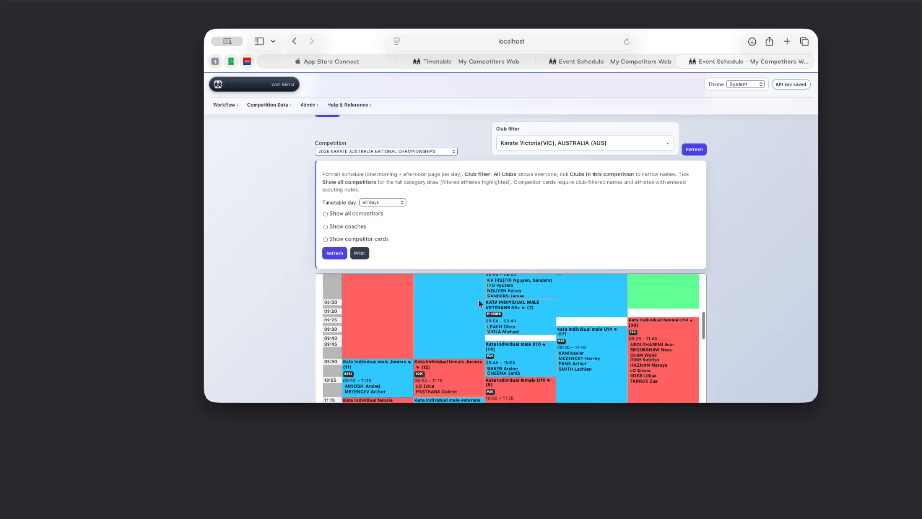
scroll(469, 261, down, 4)
scroll(452, 289, down, 5)
scroll(443, 303, down, 5)
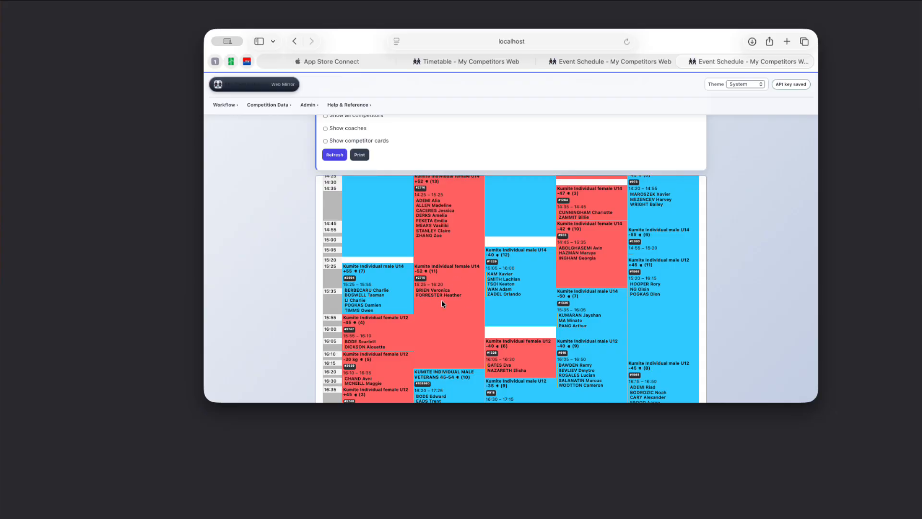
scroll(442, 302, up, 15)
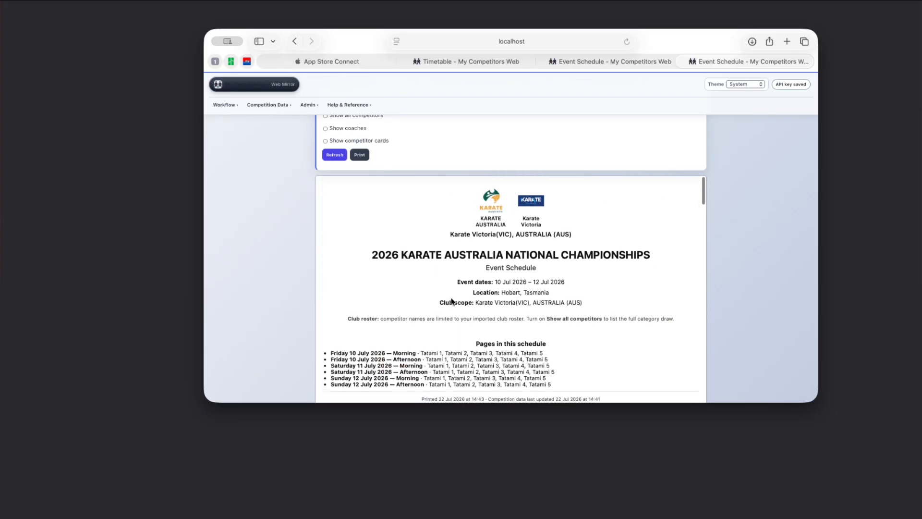
scroll(452, 302, up, 5)
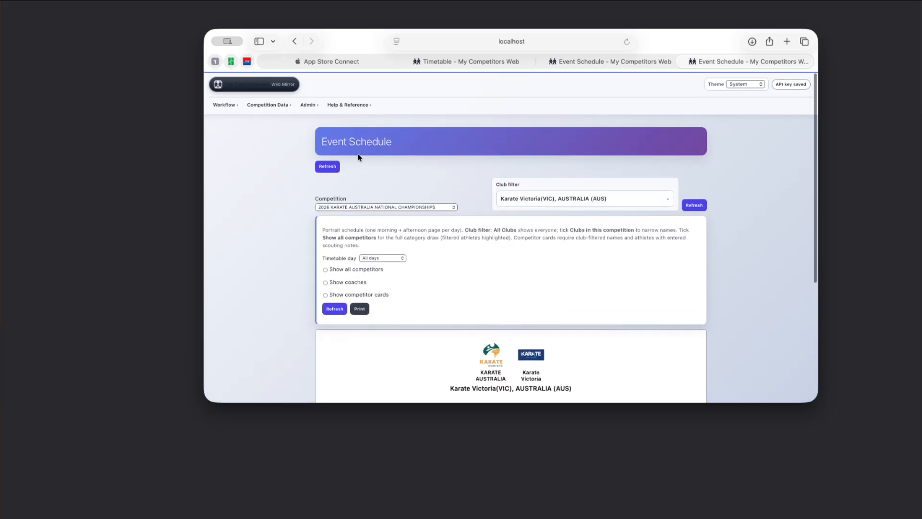
Add Karate Tasmania(KTas), AUSTRALIA (AUS) to the Event Schedule club filter, apply it, and scroll through the regenerated schedule.
click(502, 204)
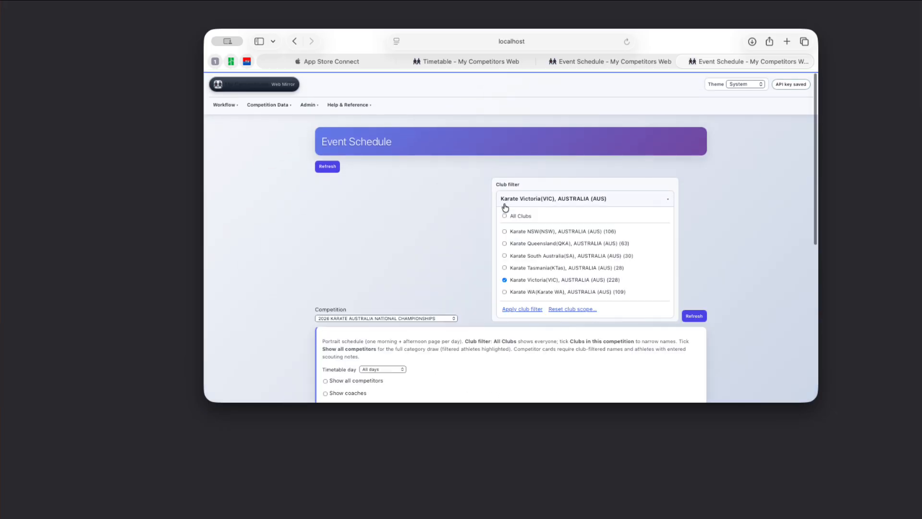
click(504, 267)
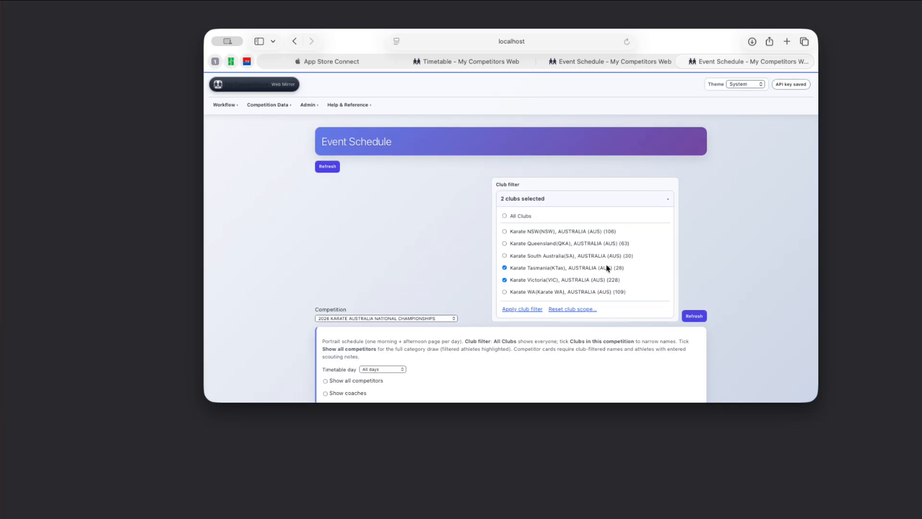
click(514, 309)
scroll(405, 269, down, 5)
scroll(460, 311, down, 10)
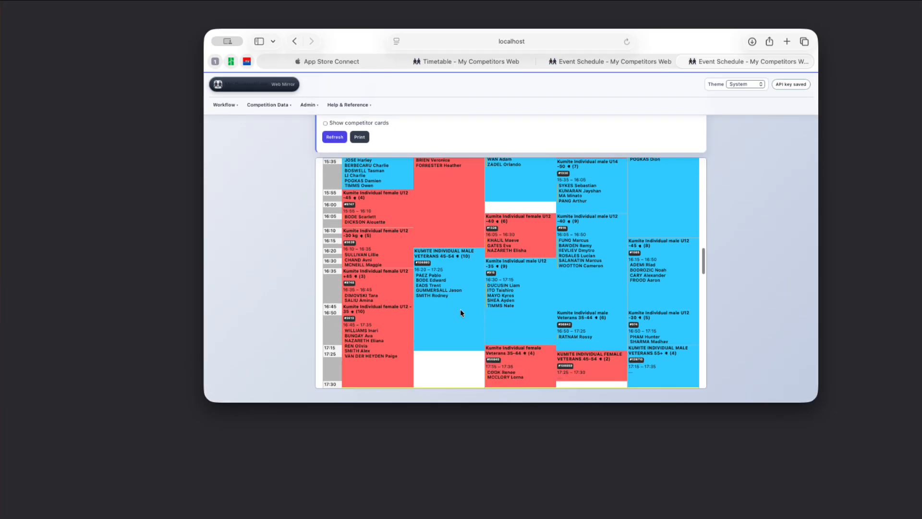
scroll(447, 305, up, 15)
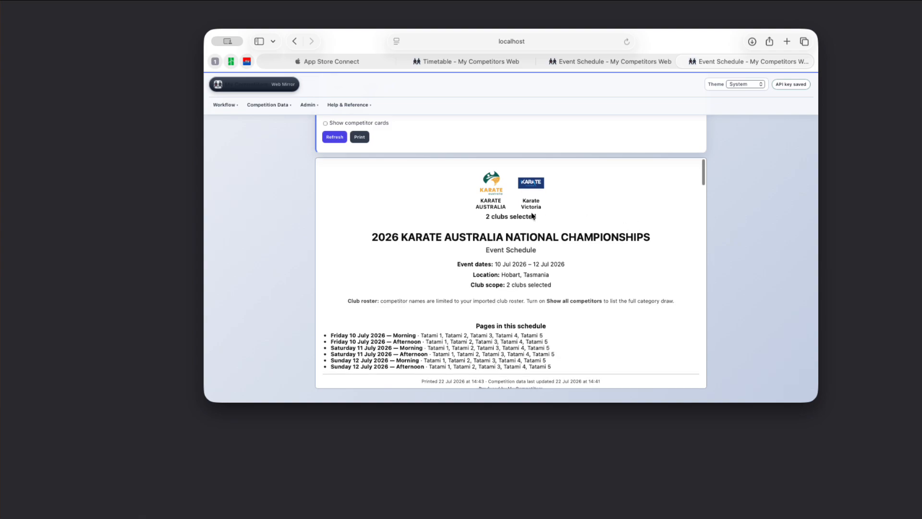
scroll(449, 308, up, 10)
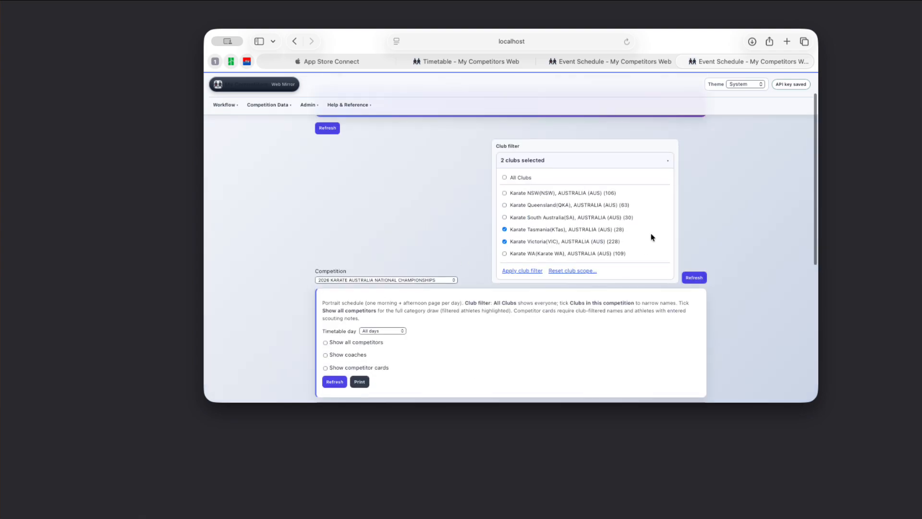
scroll(480, 259, up, 2)
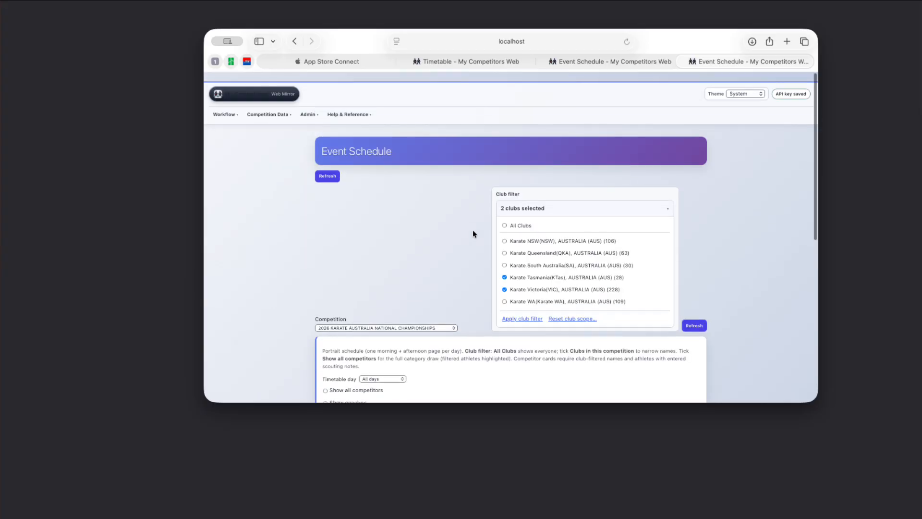
Open the Draws page and choose the Kata Individual male U10 category.
click(269, 104)
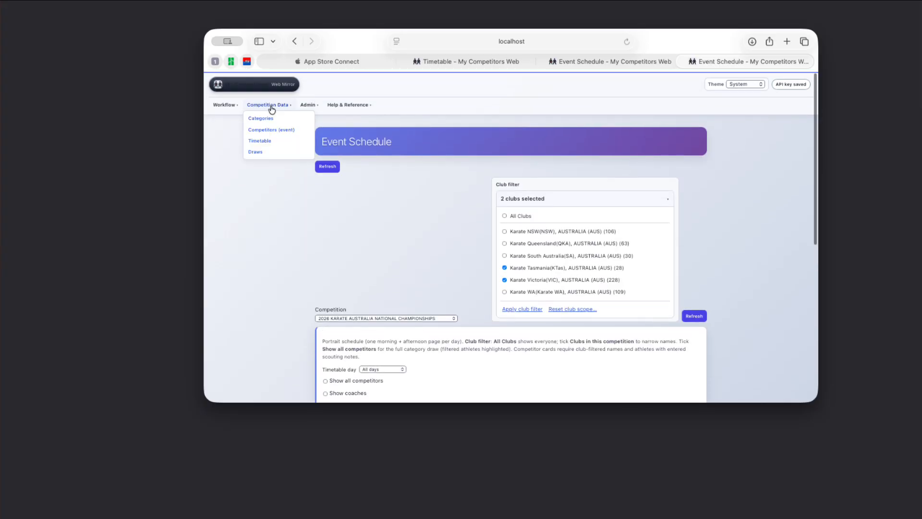
click(255, 152)
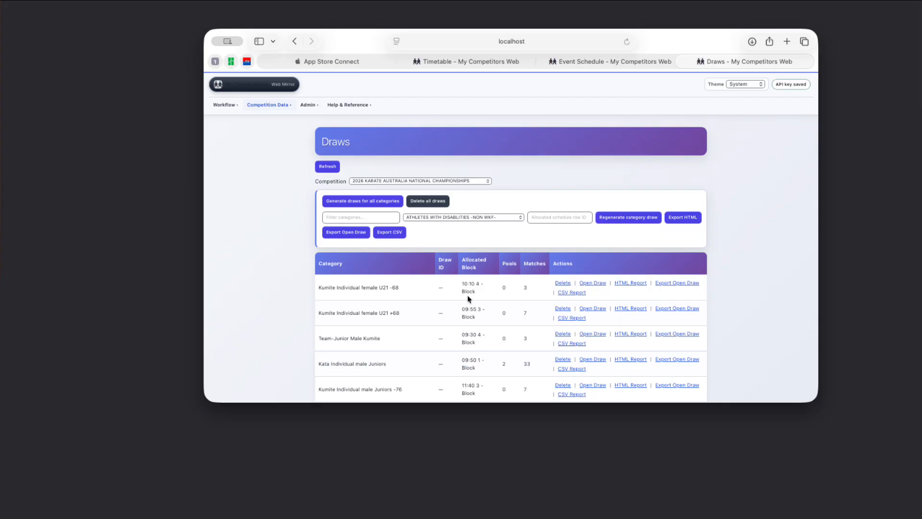
click(454, 217)
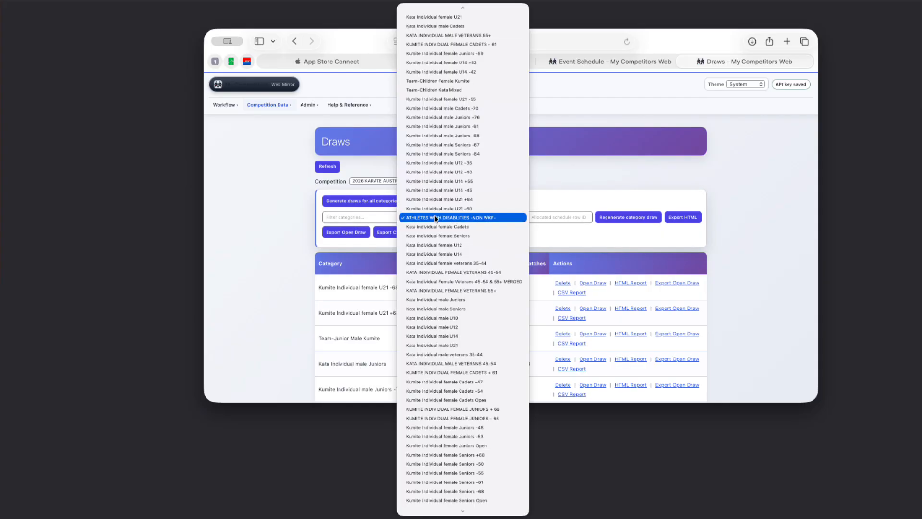
click(431, 317)
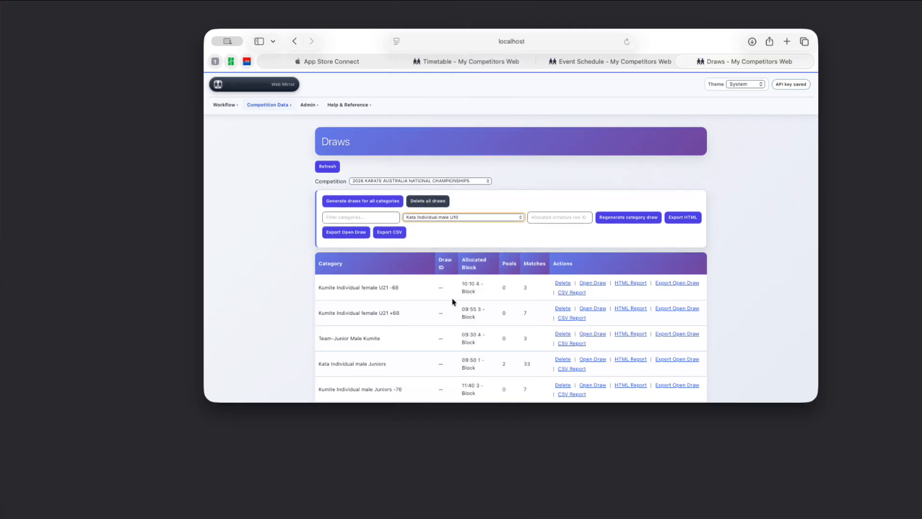
Filter the categories by U14 -52 and select Kumite Individual female U14 -52.
click(350, 219)
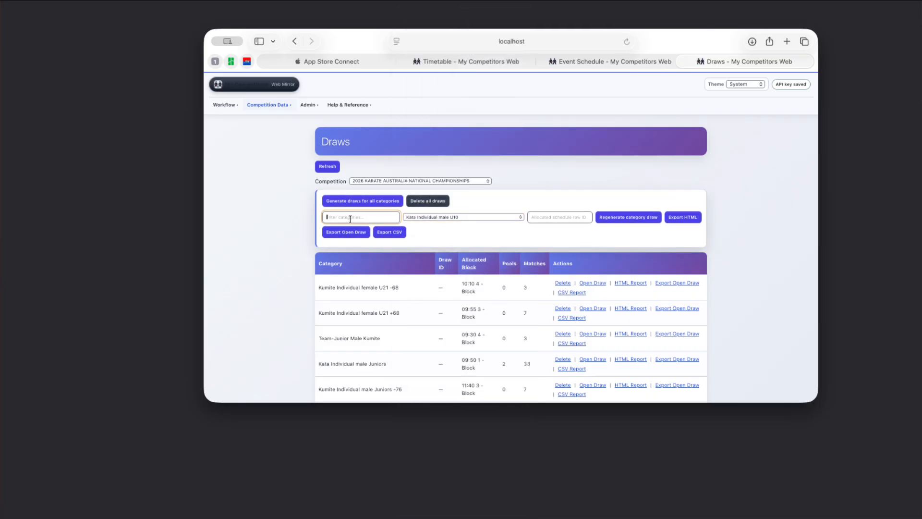
text(U1)
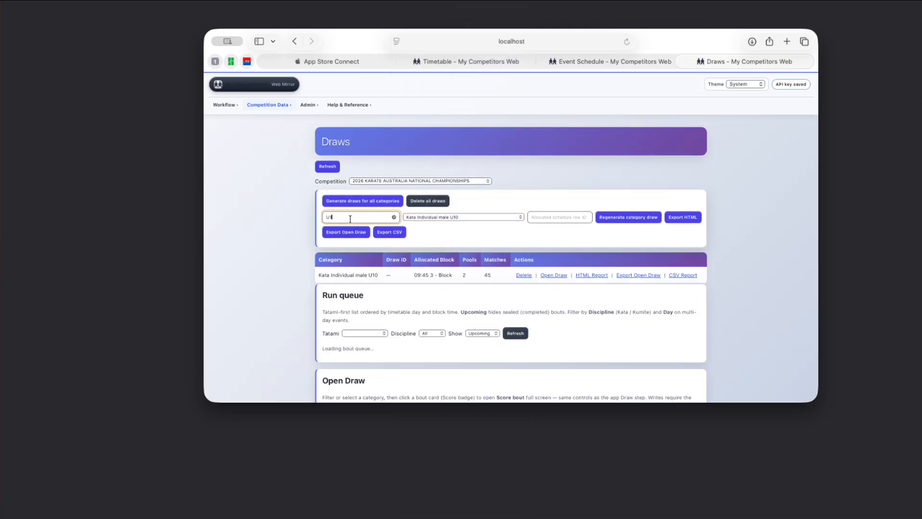
text(4 -52)
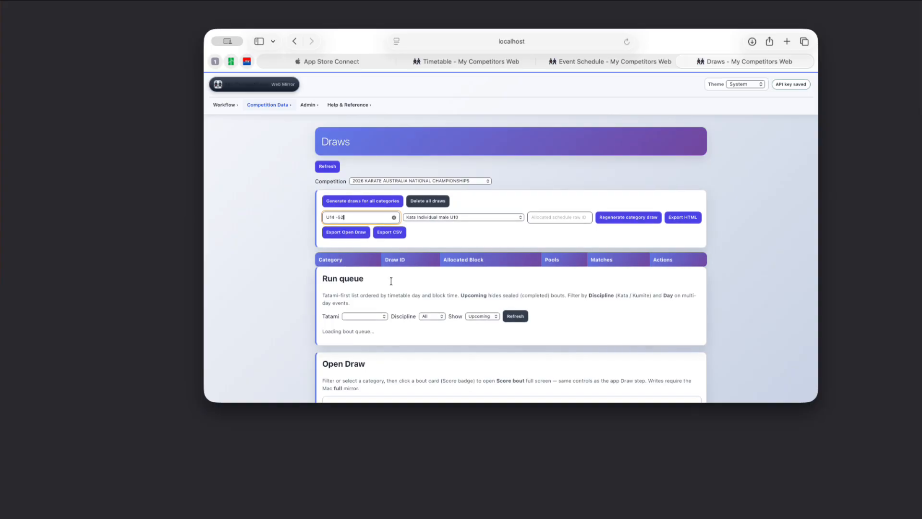
scroll(390, 280, down, 3)
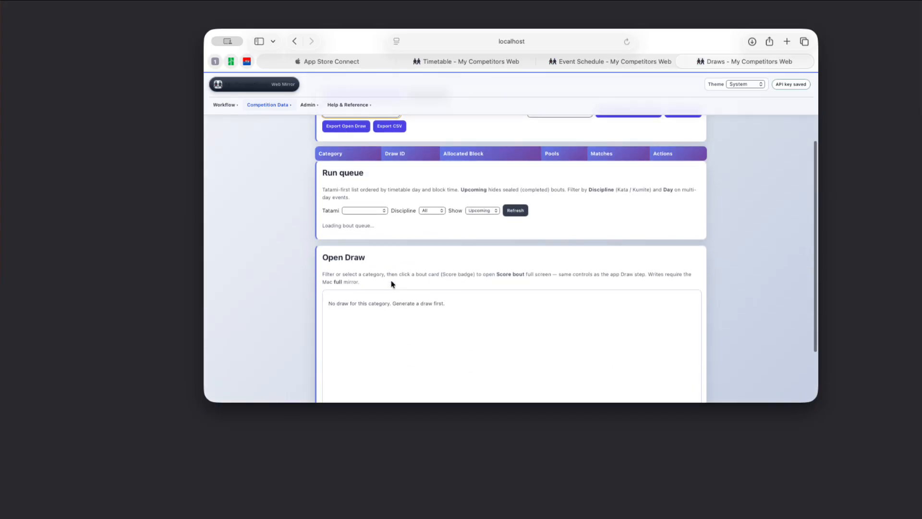
scroll(451, 216, up, 3)
click(449, 219)
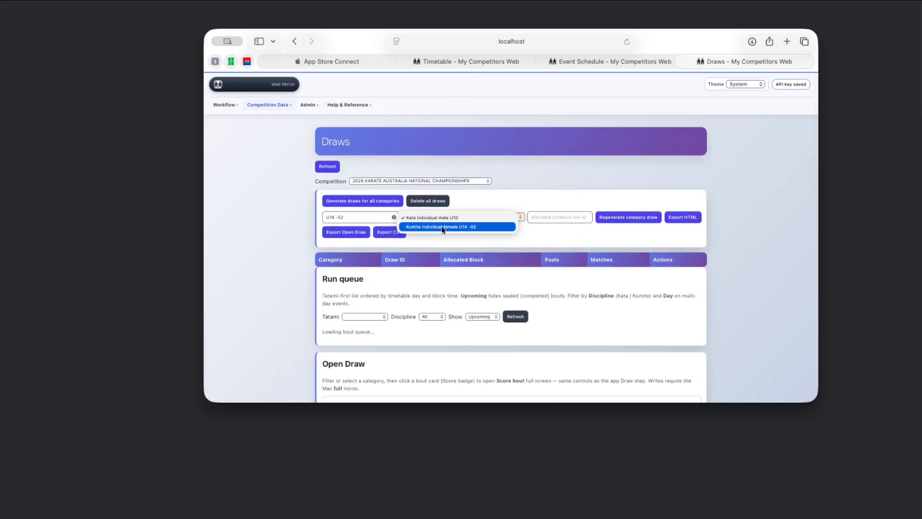
click(442, 226)
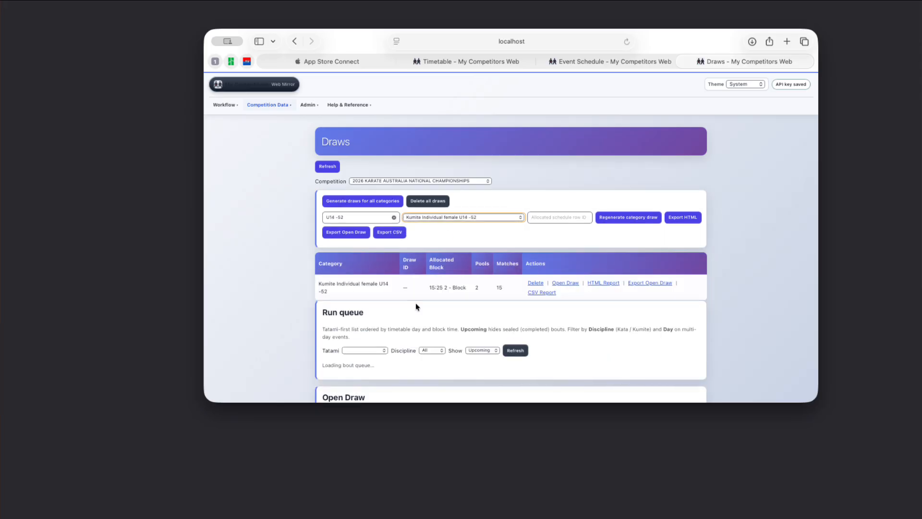
Open the Kumite Individual female U14 -52 draw and review its run queue and Round 1 bouts.
scroll(435, 343, down, 3)
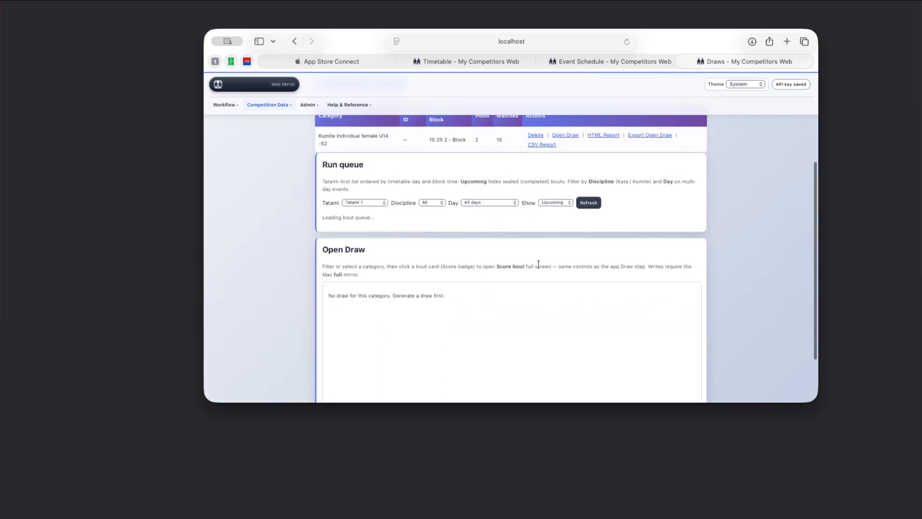
scroll(540, 263, up, 3)
click(456, 217)
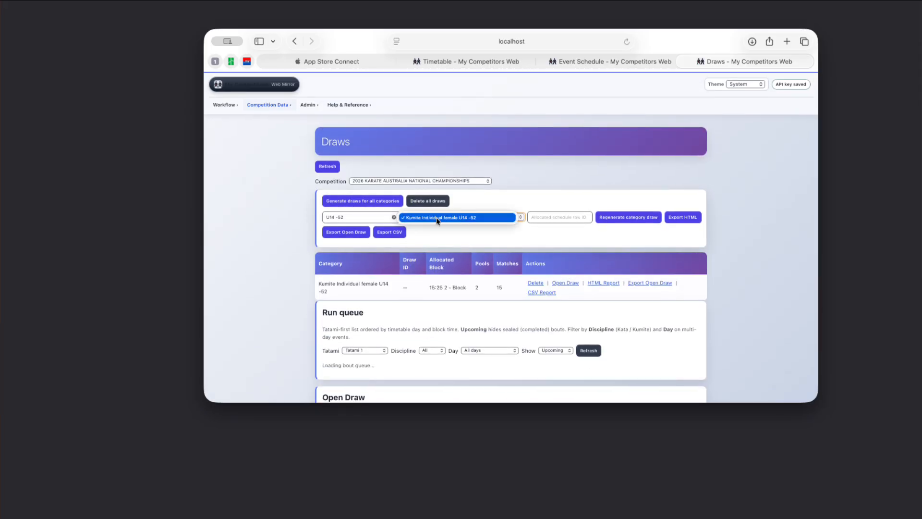
click(436, 218)
click(364, 210)
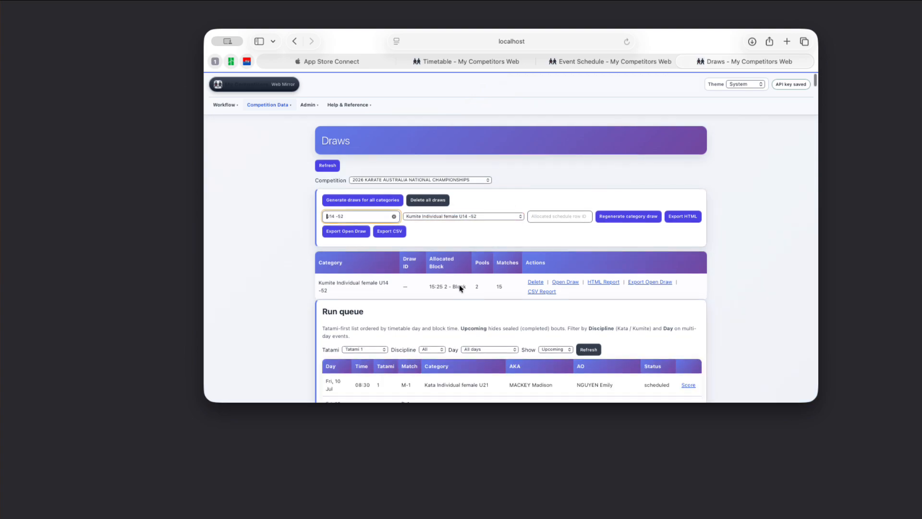
scroll(459, 288, down, 2)
scroll(473, 309, down, 1)
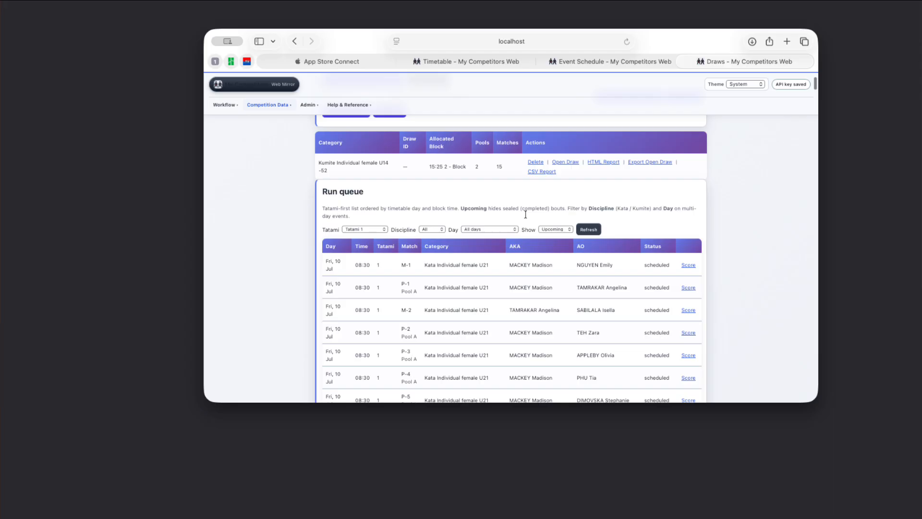
click(565, 162)
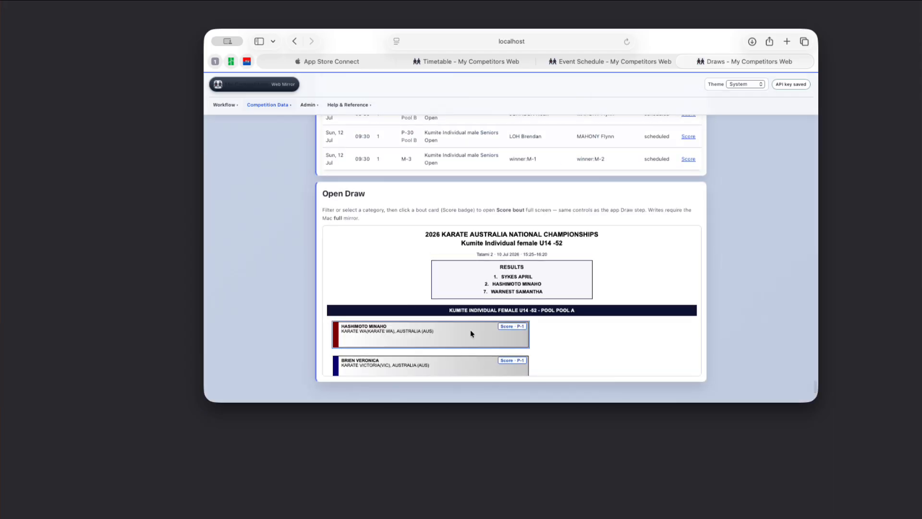
scroll(448, 296, down, 5)
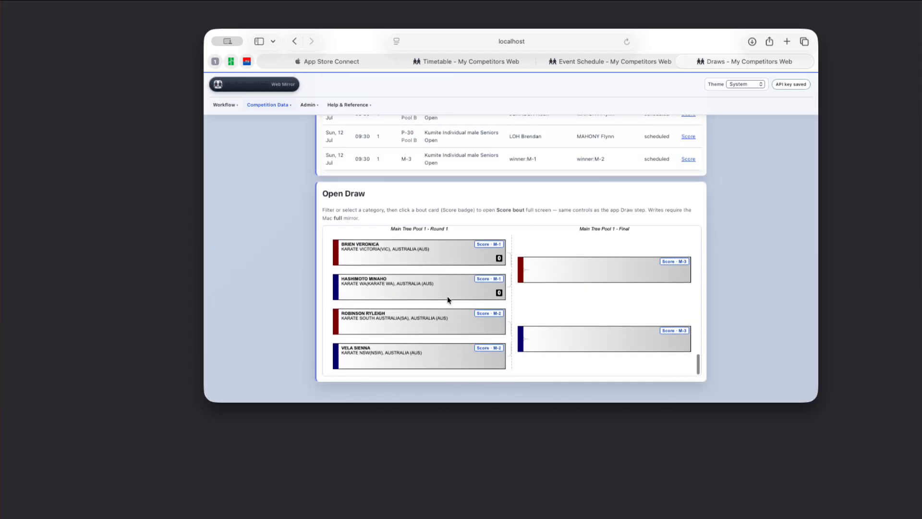
scroll(448, 296, down, 1)
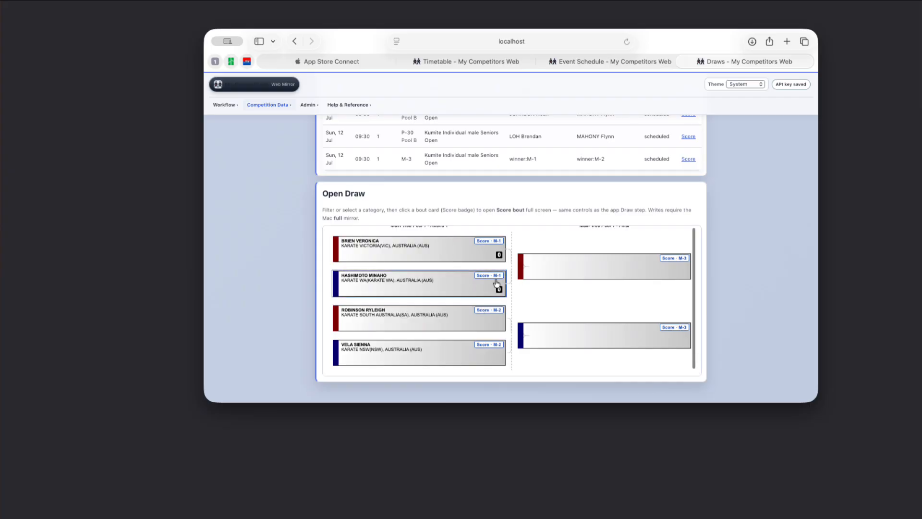
scroll(417, 293, up, 1)
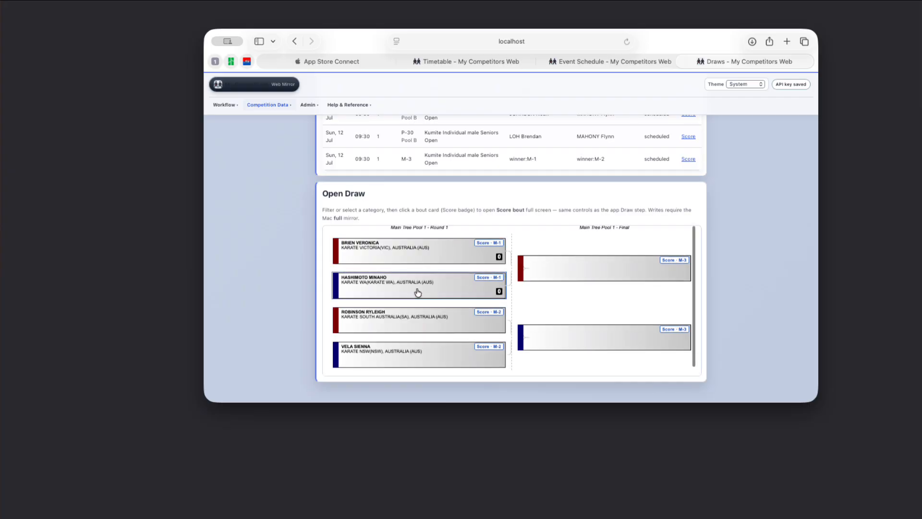
Open the scoreboard for bout M-2, start and stop the clock, and adjust it with +0.1s and +1.0s.
click(479, 315)
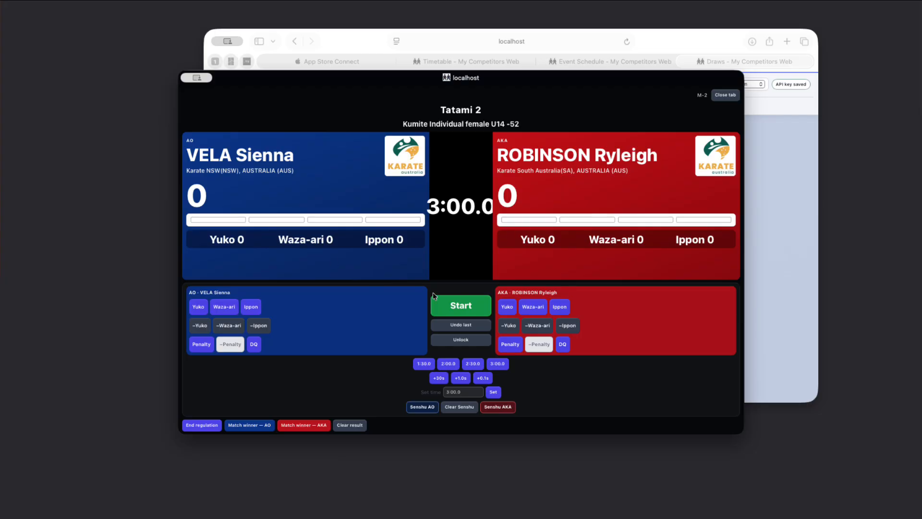
click(457, 305)
click(457, 347)
click(486, 378)
click(486, 378)
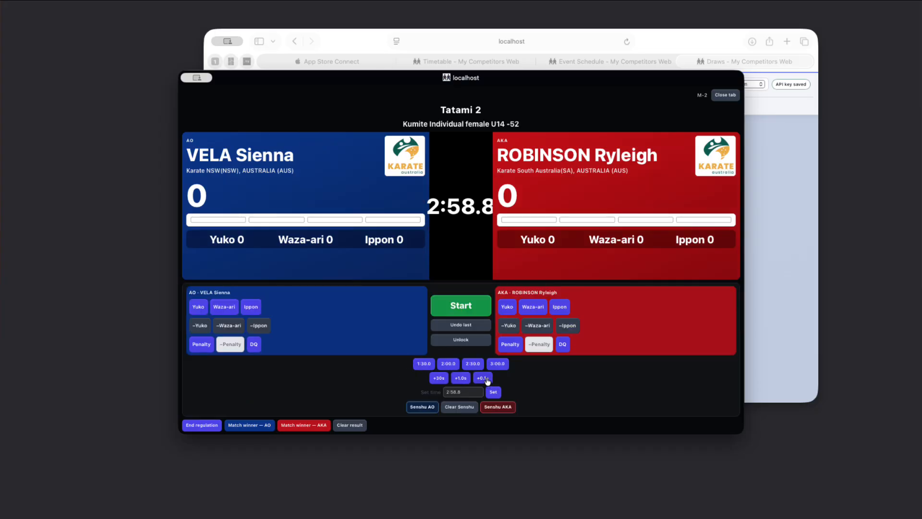
click(459, 379)
click(459, 379)
Set the bout clock time to 0:00.0.
click(459, 391)
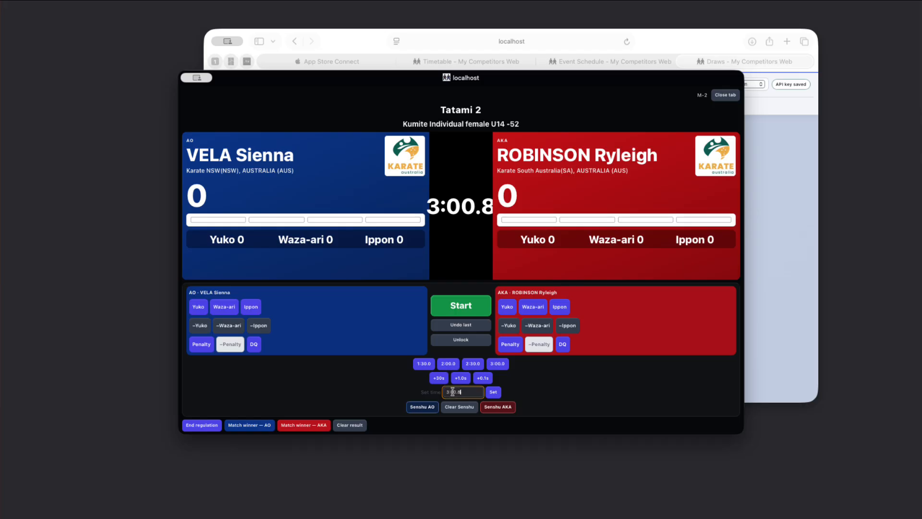
drag(450, 392, 445, 392)
text(0)
click(493, 392)
click(463, 315)
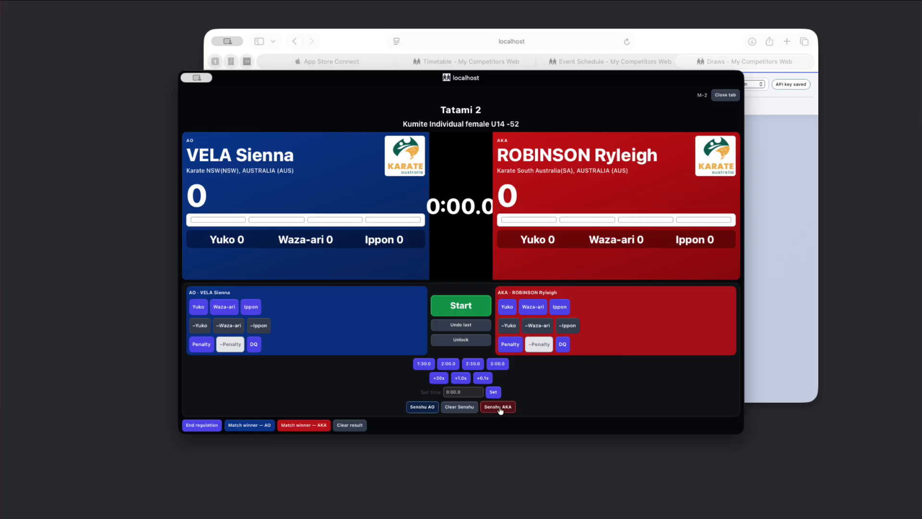
Award Senshu to the AO competitor, then unlock the match and record AO as the match winner.
click(417, 407)
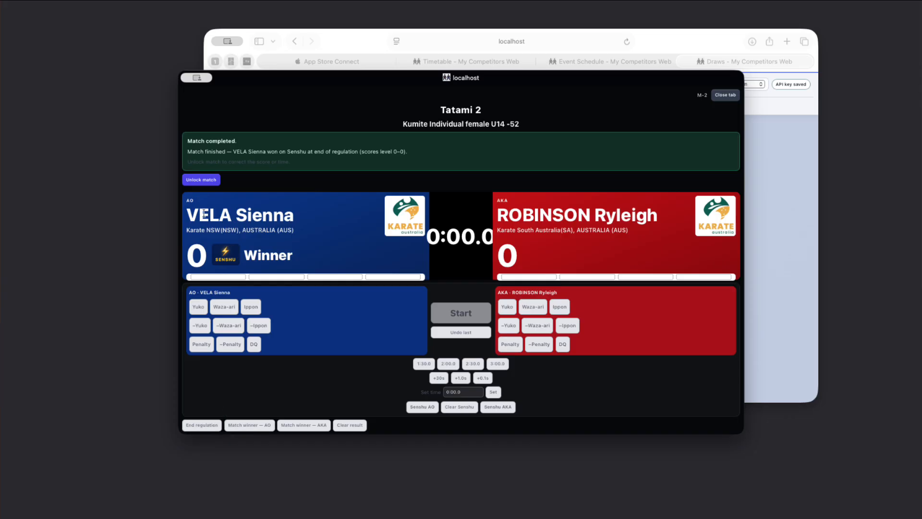
click(202, 180)
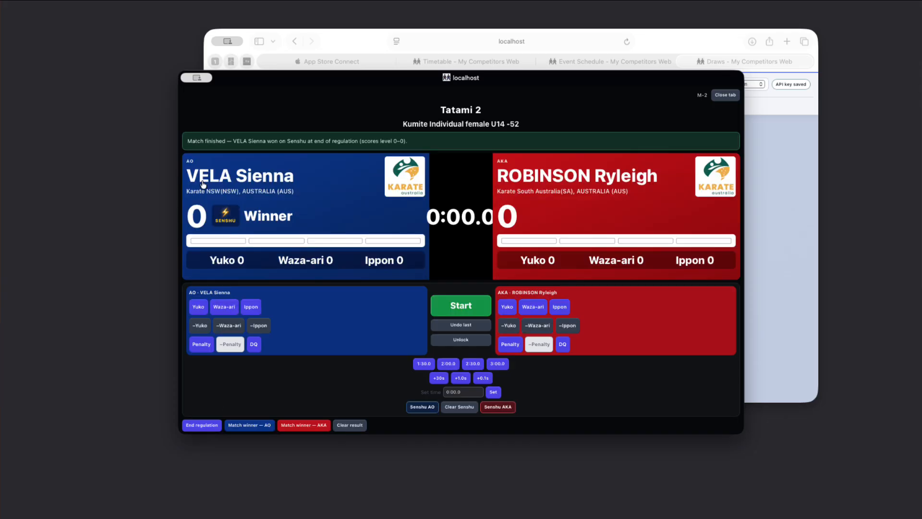
click(256, 430)
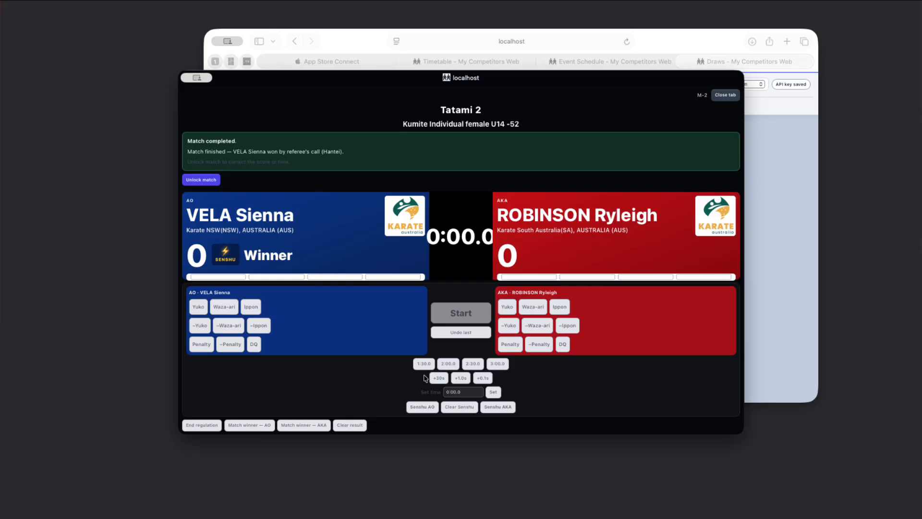
Unlock the completed match to award a Yuko to the AO competitor and clear the Senshu.
click(212, 181)
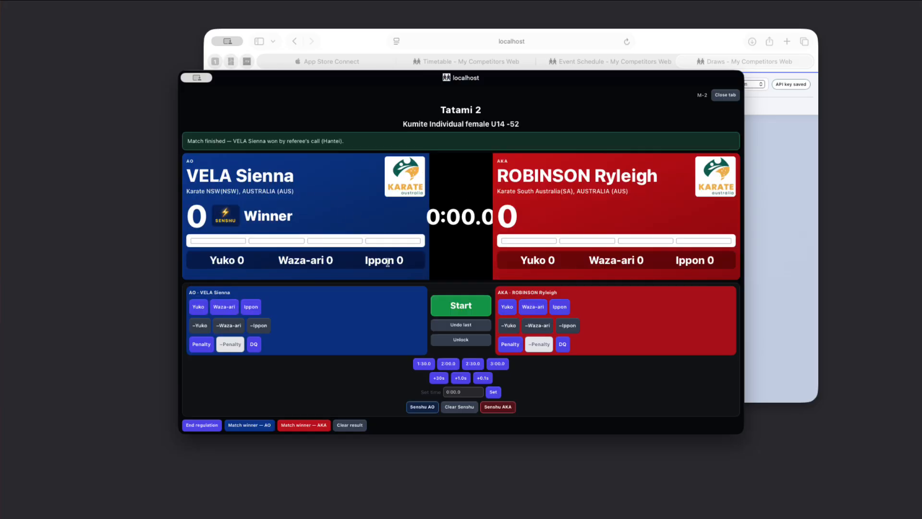
click(201, 308)
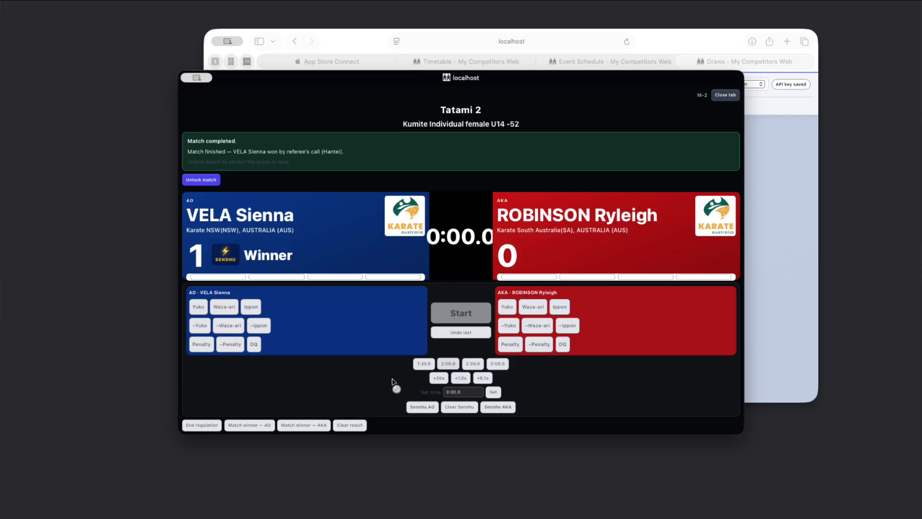
click(198, 181)
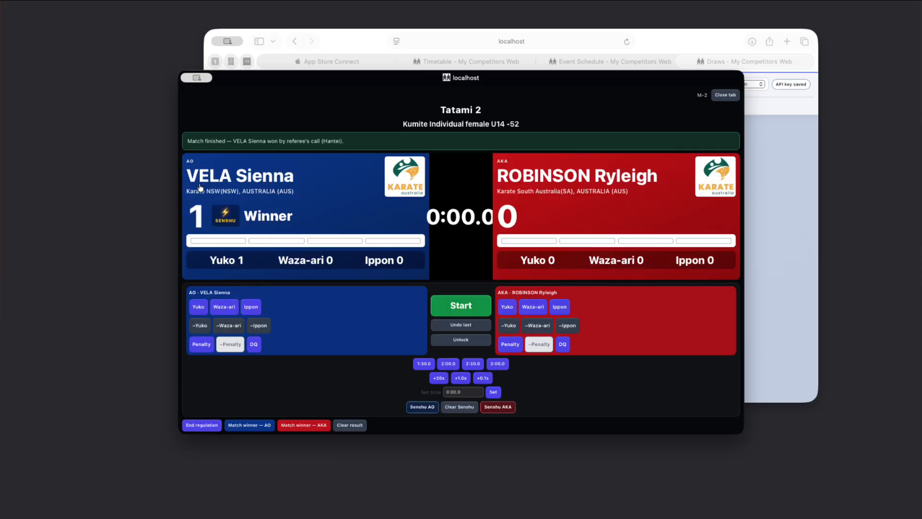
click(460, 410)
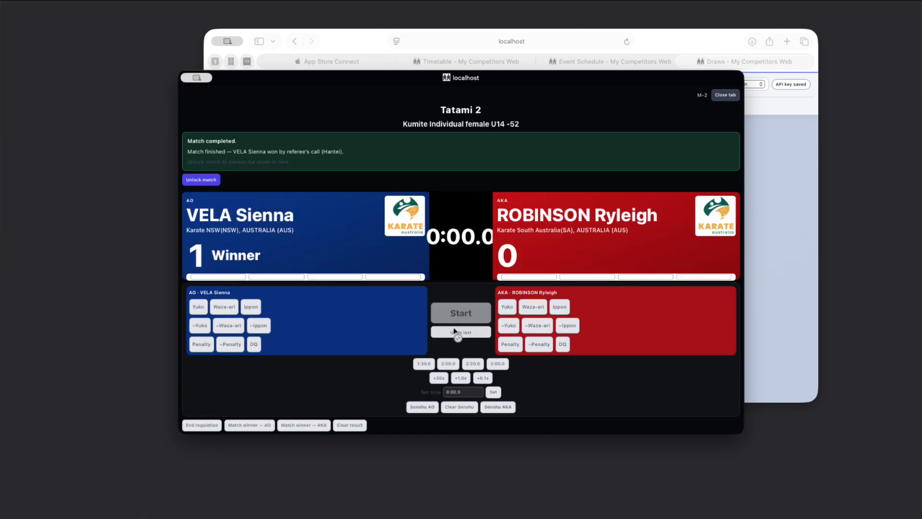
Unlock the match again and set the bout clock time to 2:00.0.
click(215, 182)
click(453, 393)
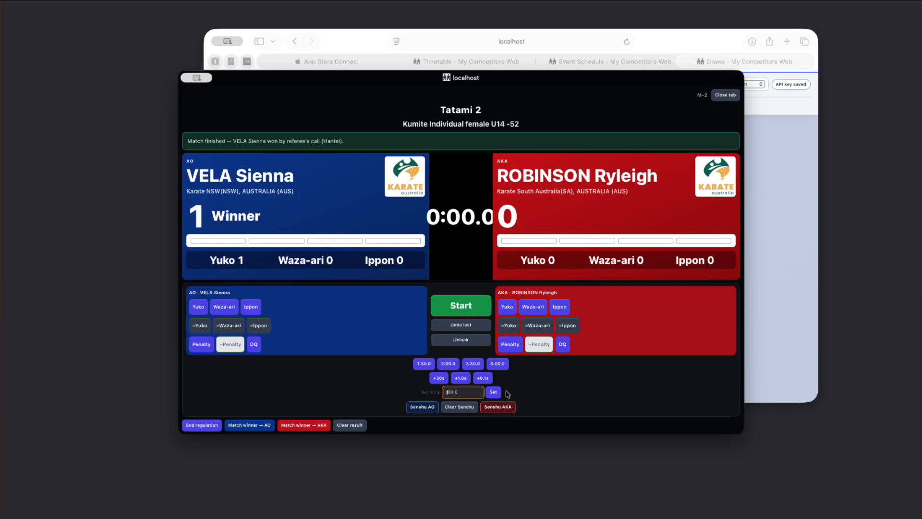
click(493, 393)
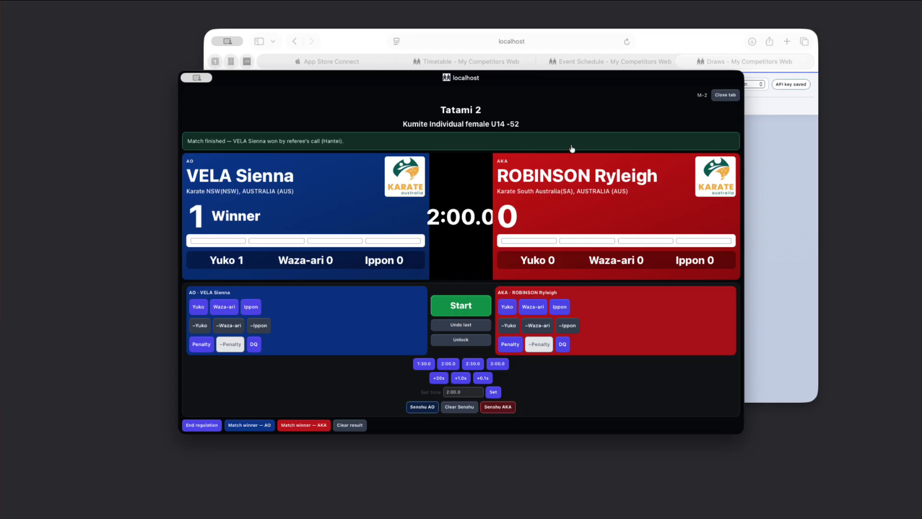
Clear the match result, then add and remove a Yuko and a Waza-ari for the AO competitor.
click(358, 425)
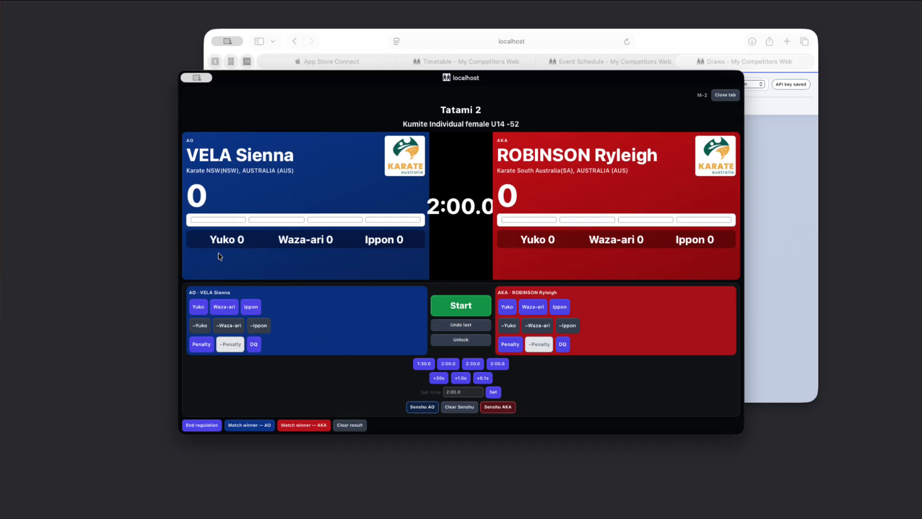
click(203, 308)
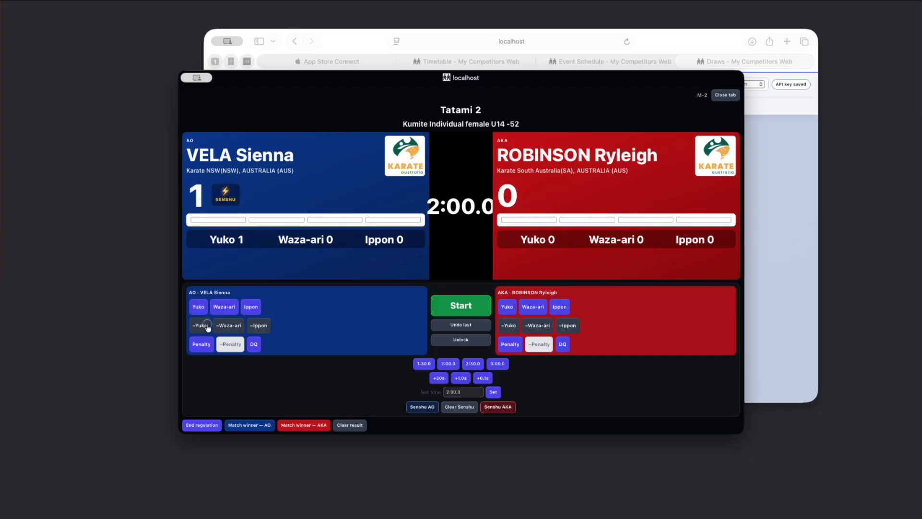
click(207, 326)
click(229, 308)
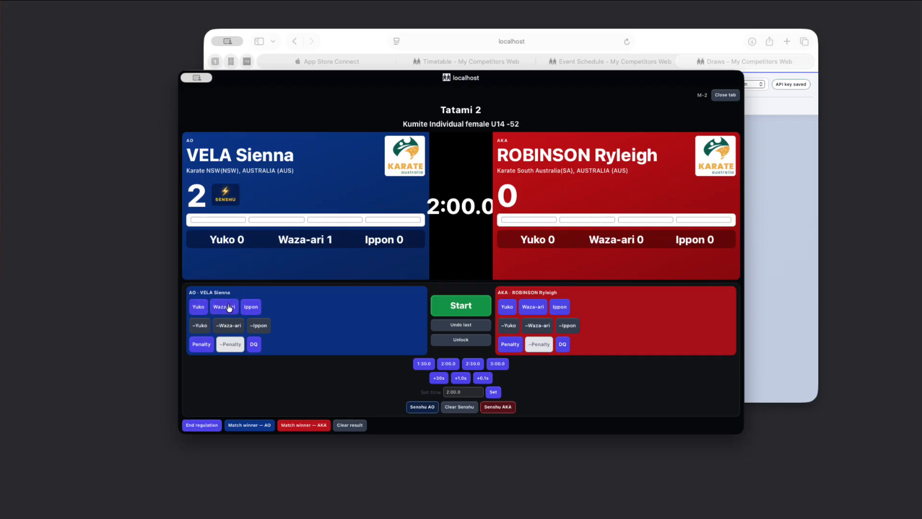
click(235, 326)
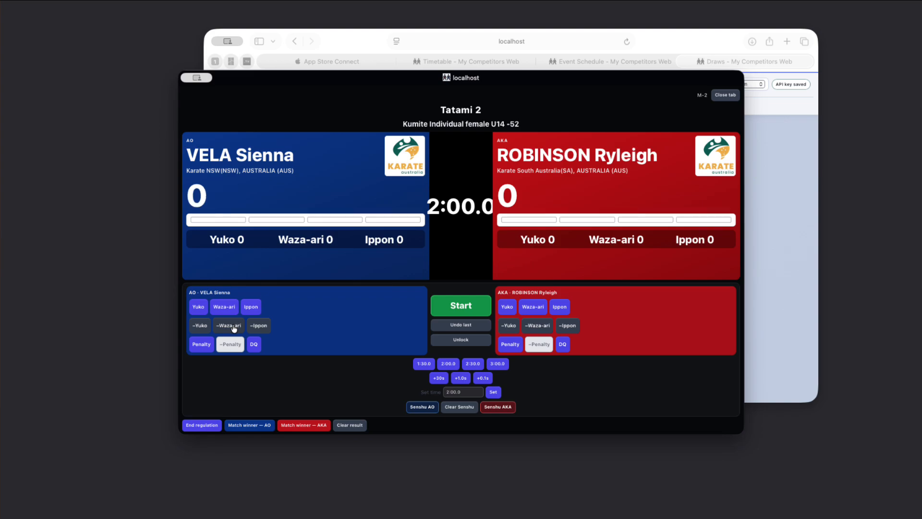
Give the AO competitor penalties up to Hansoku, dismiss the message, and apply a DQ to AO.
click(204, 348)
click(205, 345)
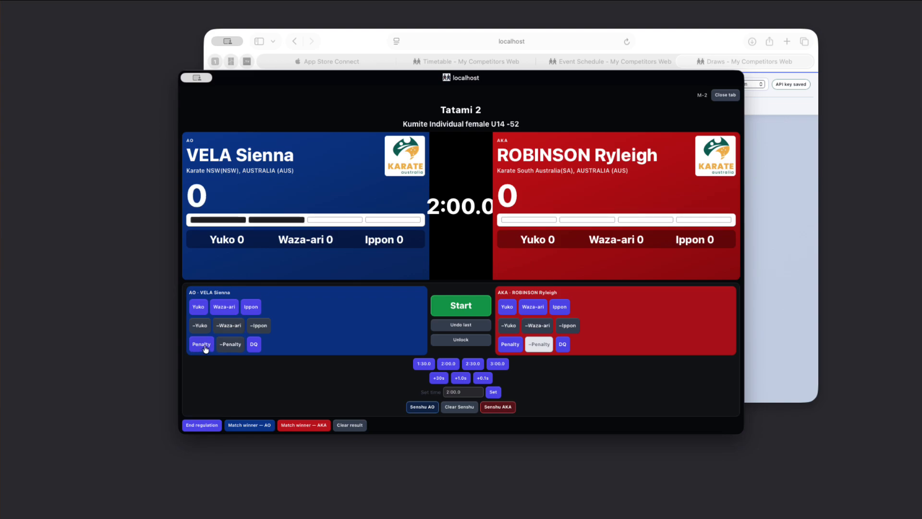
click(206, 345)
click(205, 345)
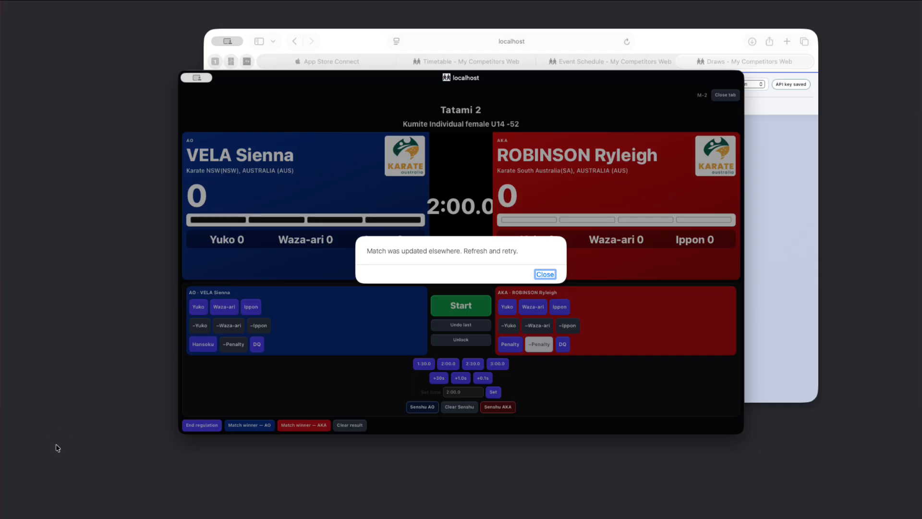
click(546, 274)
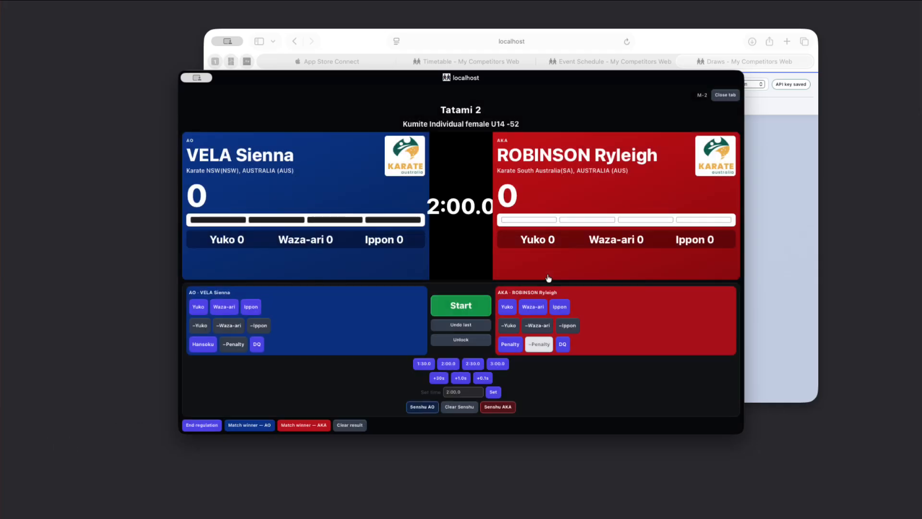
click(257, 345)
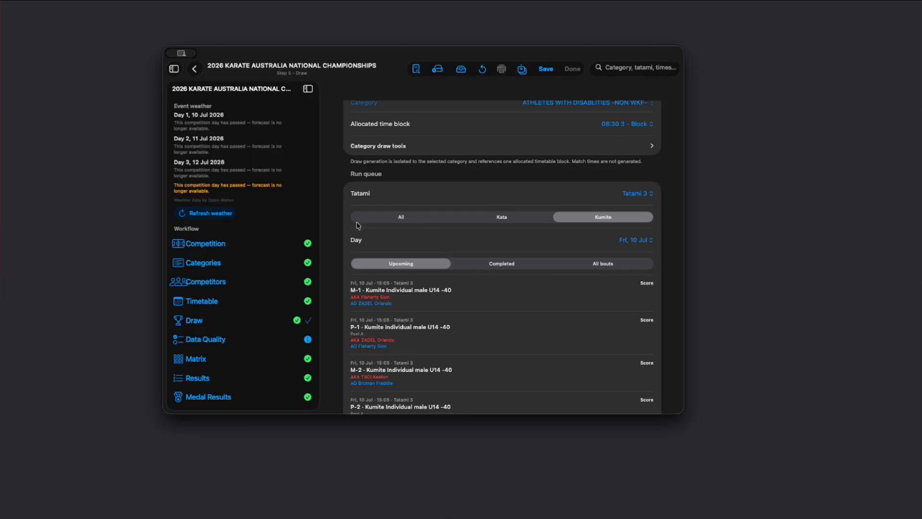
Open the Medal Results workflow step and update the Club Athlete History.
scroll(245, 307, down, 5)
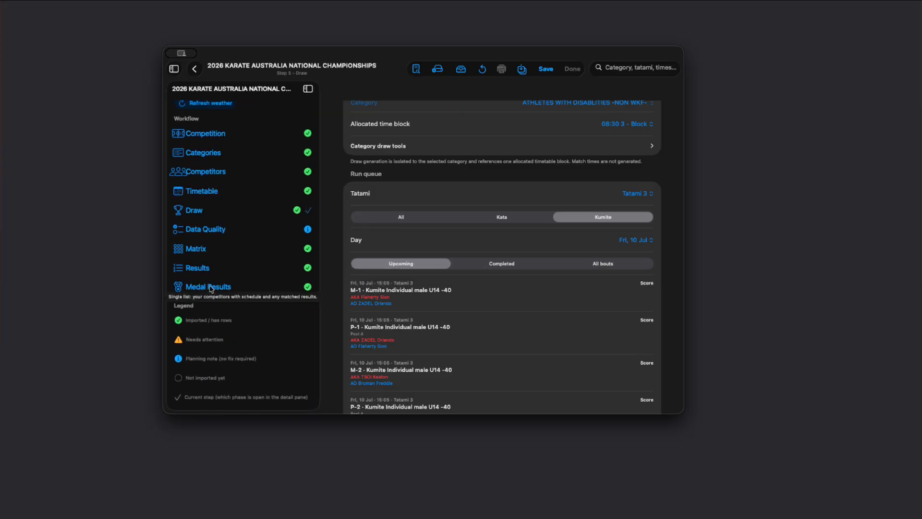
click(200, 288)
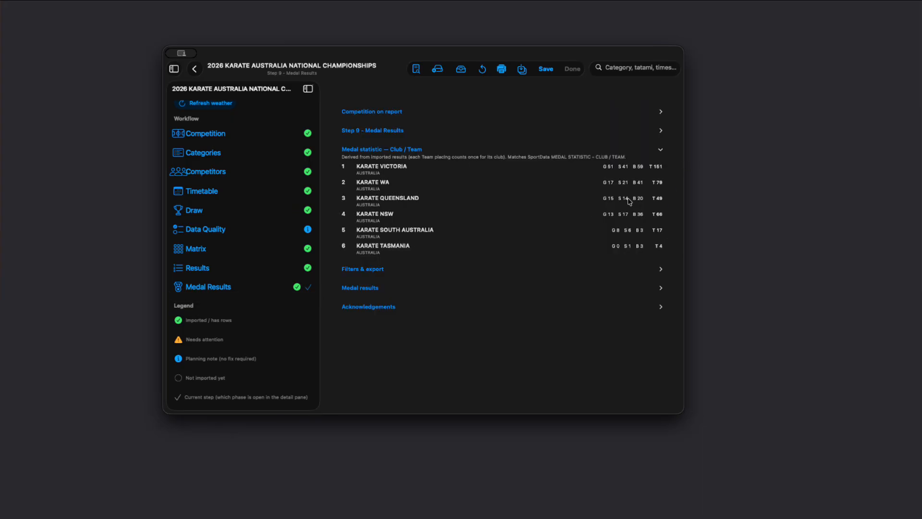
click(388, 131)
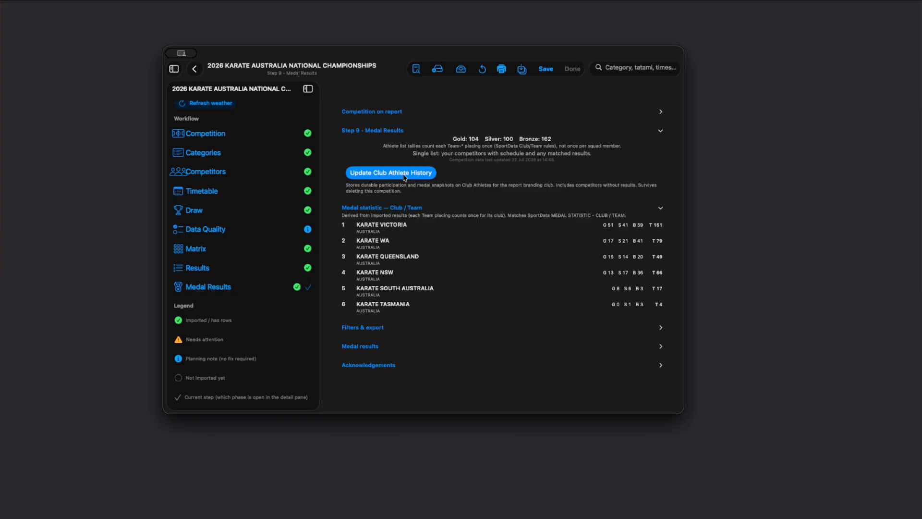
click(405, 177)
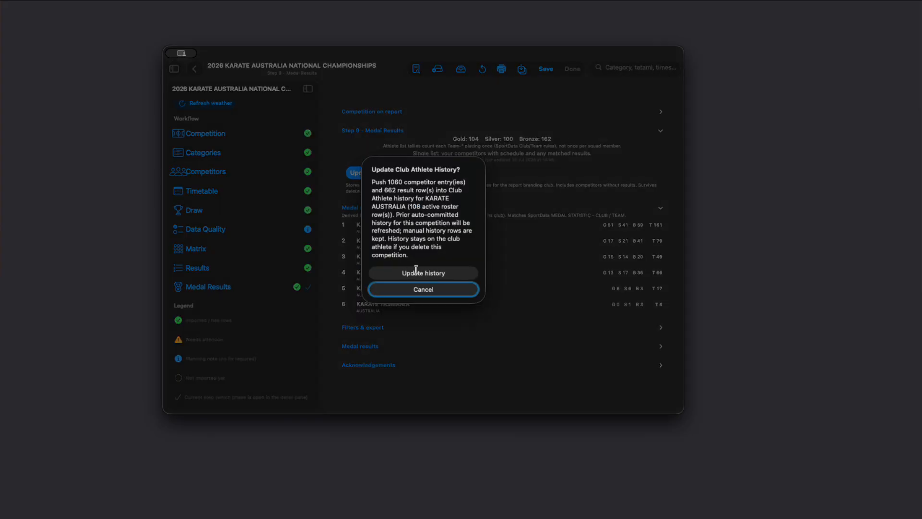
click(416, 272)
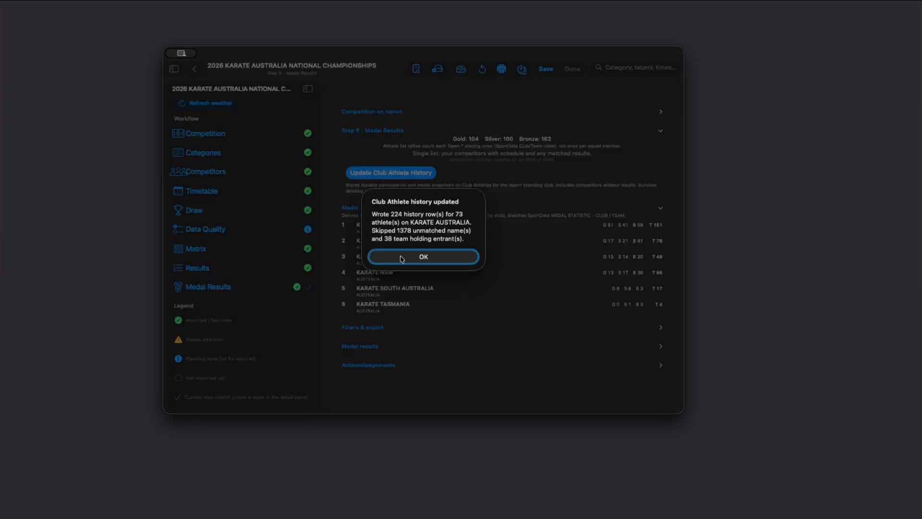
click(419, 258)
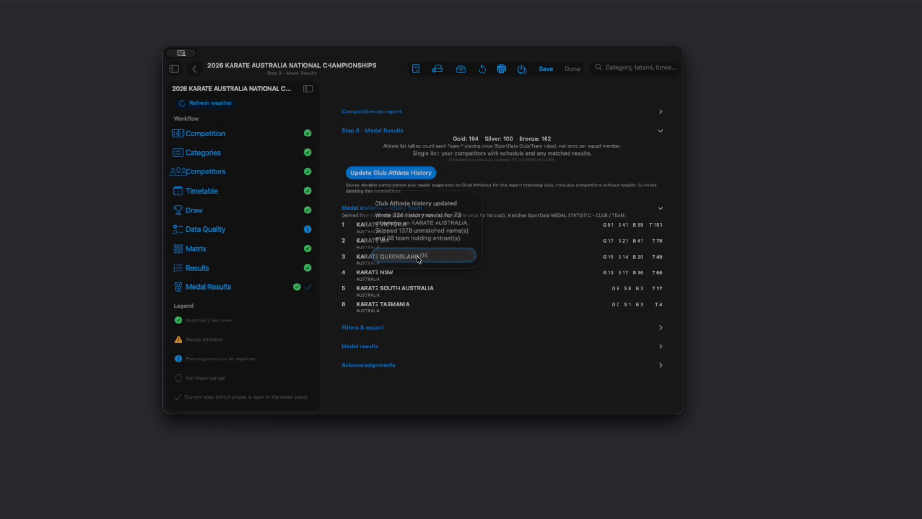
Open the Club Results Report and expand its Step 9 Medal Results and Medal results sections.
click(419, 70)
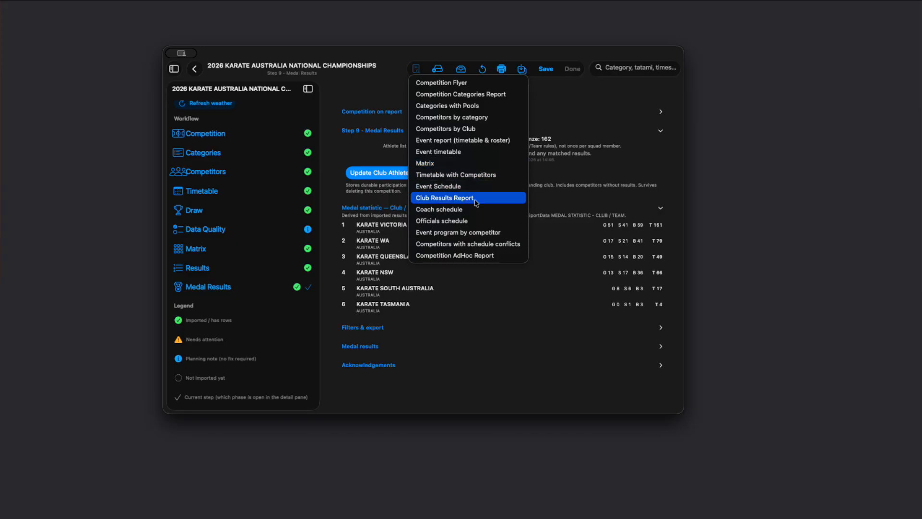
click(451, 202)
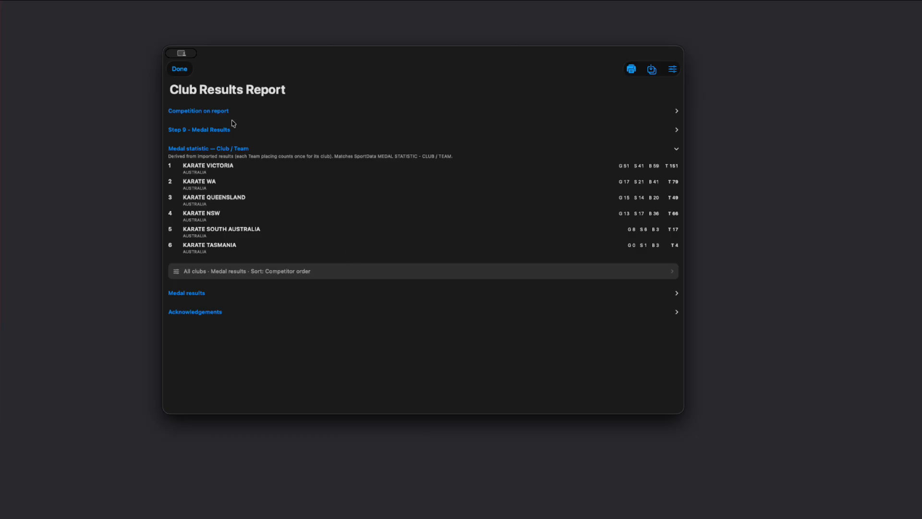
click(222, 130)
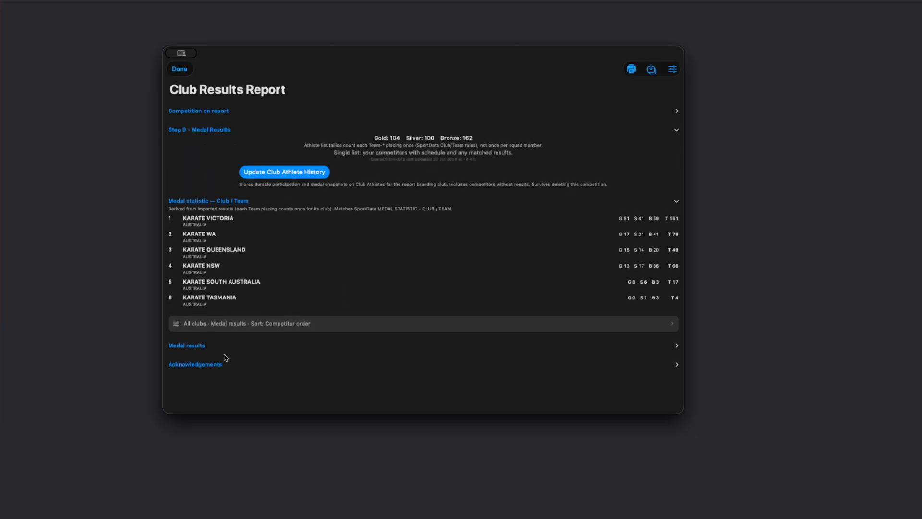
click(201, 347)
scroll(337, 321, down, 10)
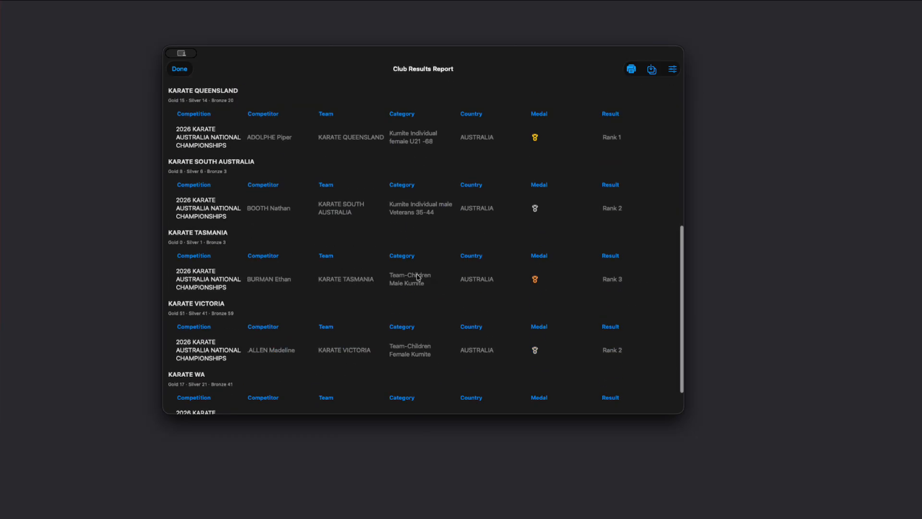
scroll(354, 263, up, 5)
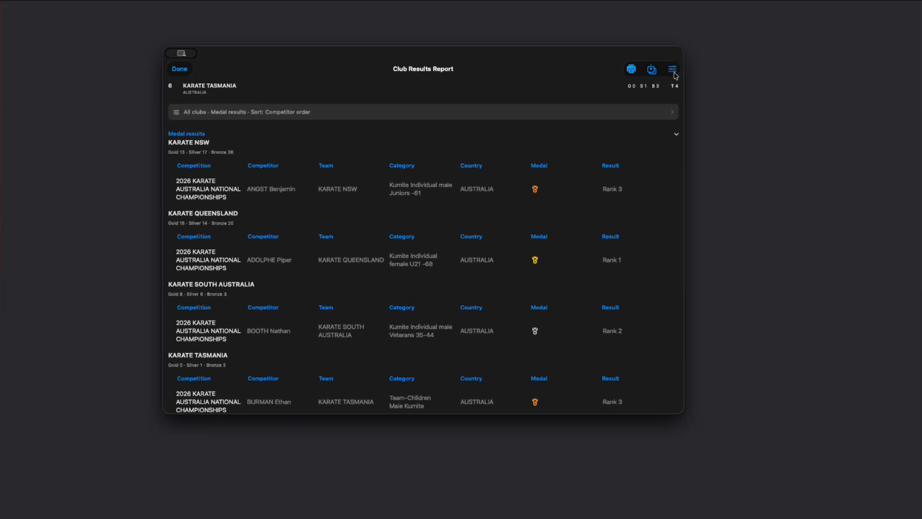
Review the Club Results Report's settings and export options without changing anything.
click(653, 71)
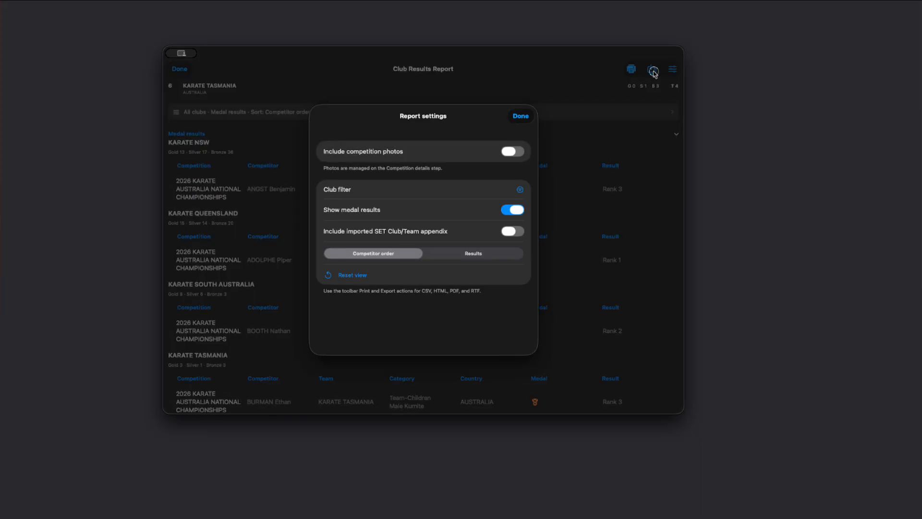
click(521, 117)
click(651, 70)
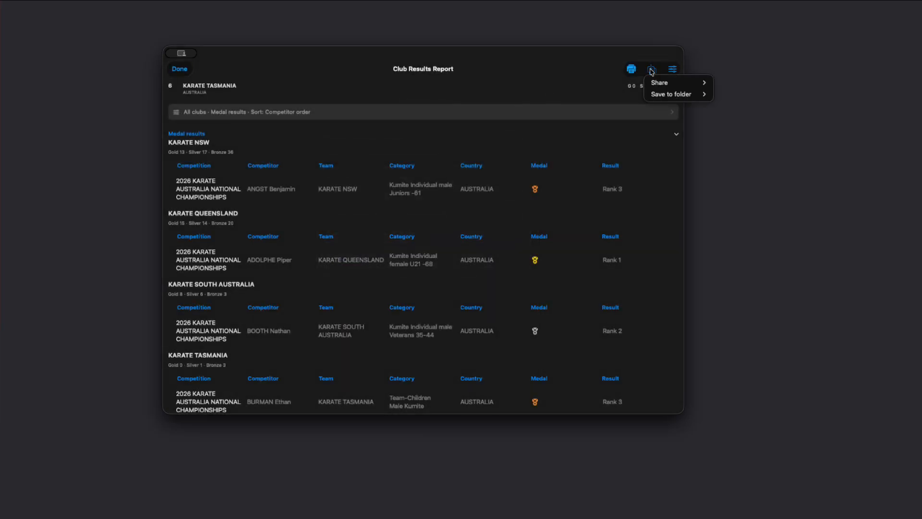
mouse_move(680, 87)
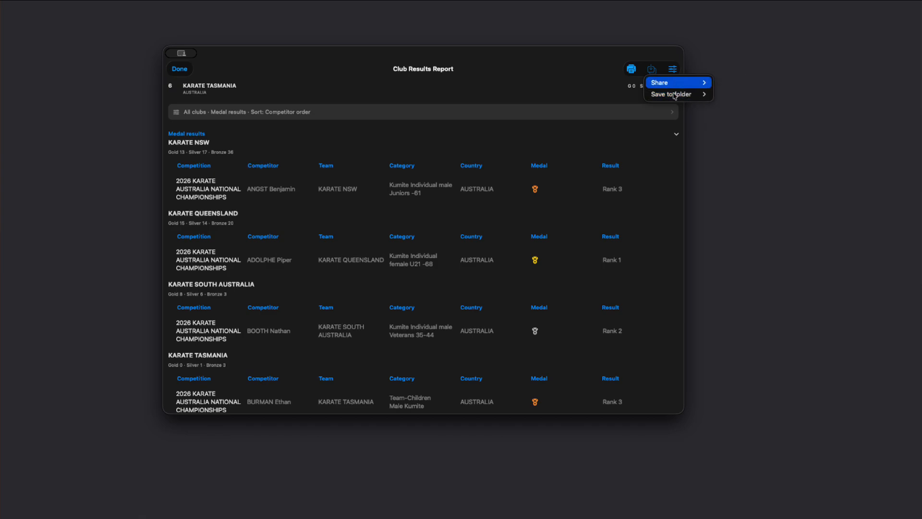
click(552, 122)
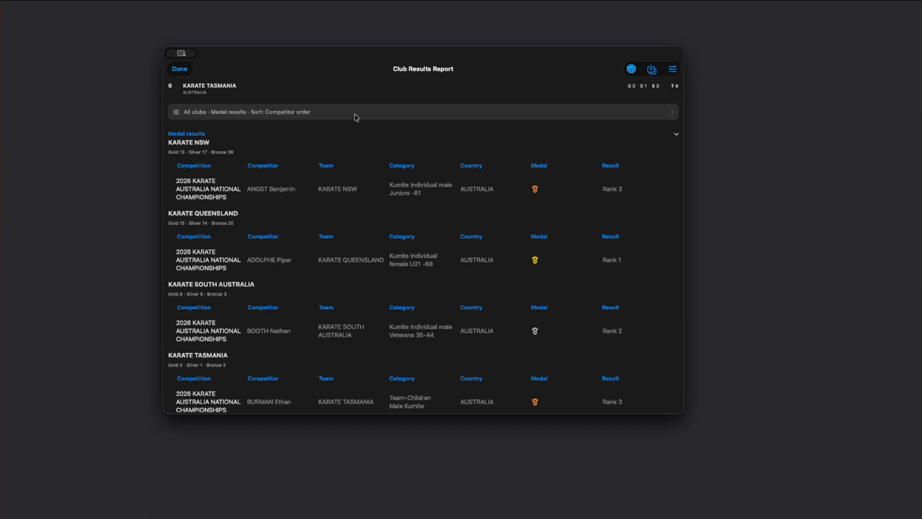
Close the report and open the app's Settings.
click(178, 69)
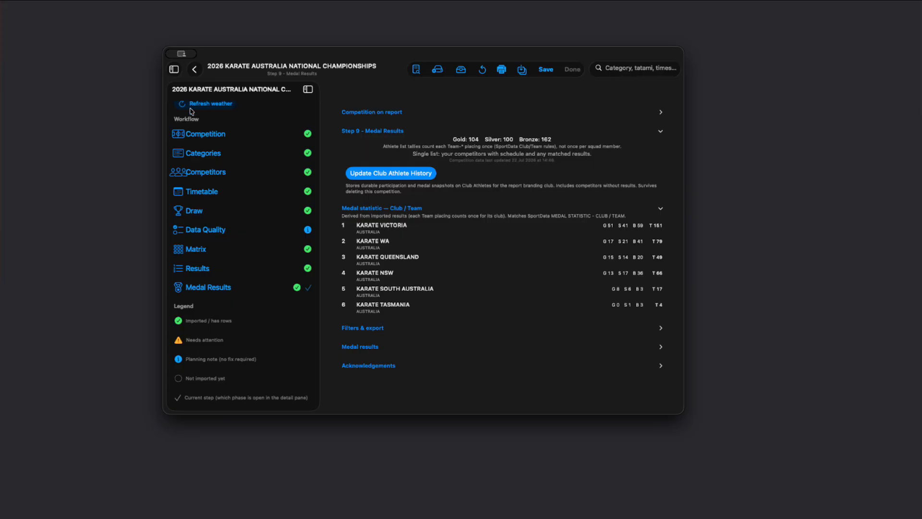
click(175, 70)
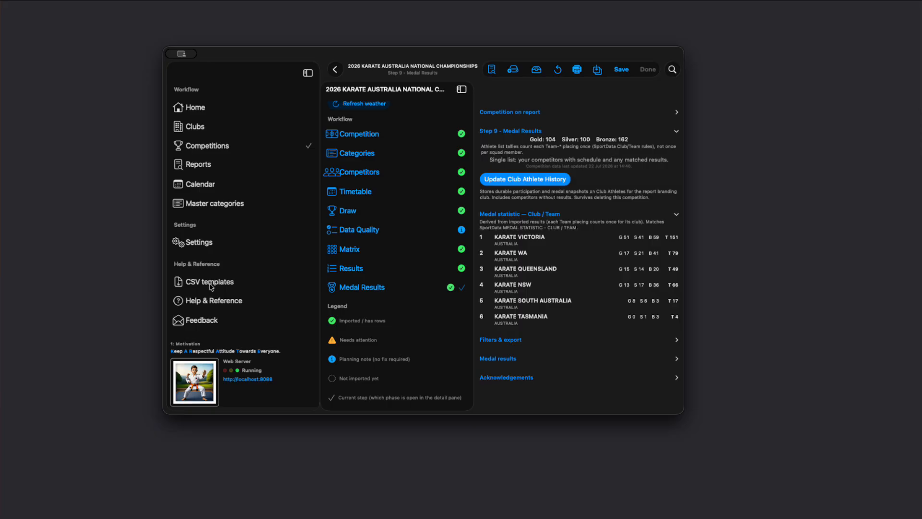
click(203, 241)
scroll(308, 265, down, 3)
scroll(309, 265, up, 2)
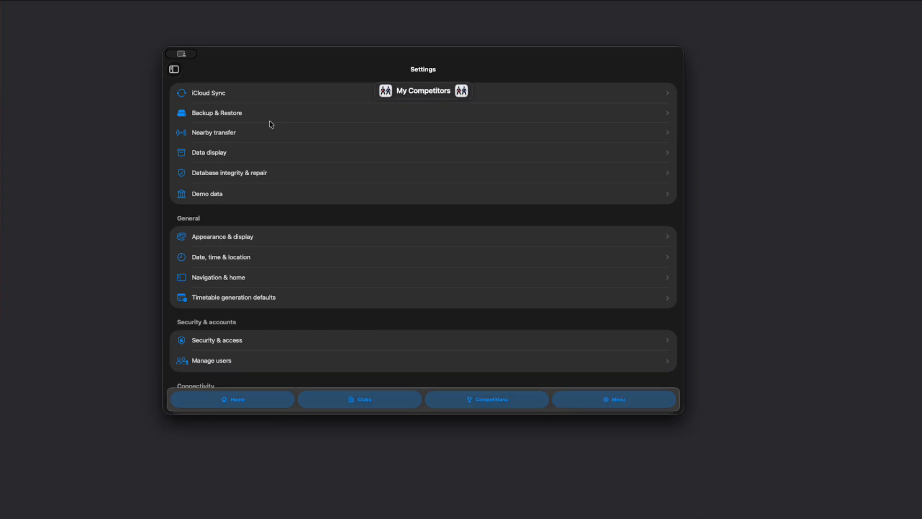
Open Backup & Restore and review its backup and CSV extract options.
click(222, 116)
scroll(307, 185, down, 3)
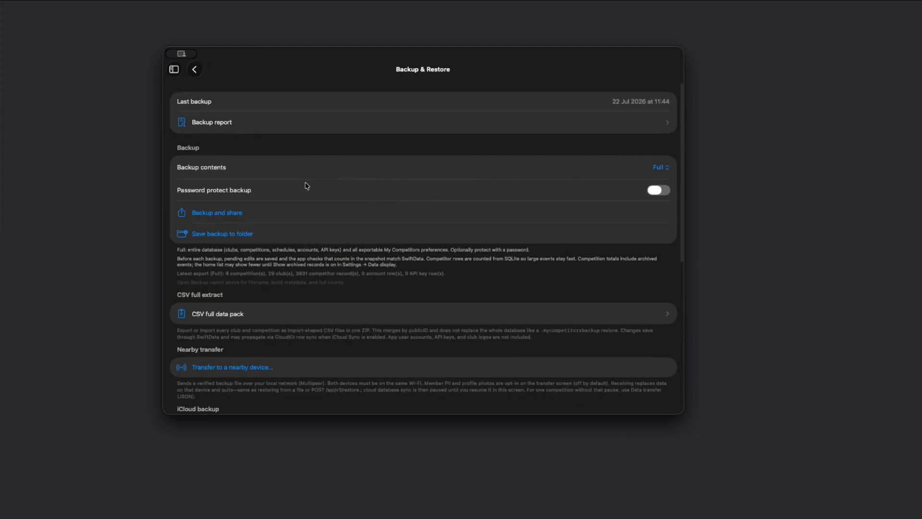
scroll(264, 299, up, 2)
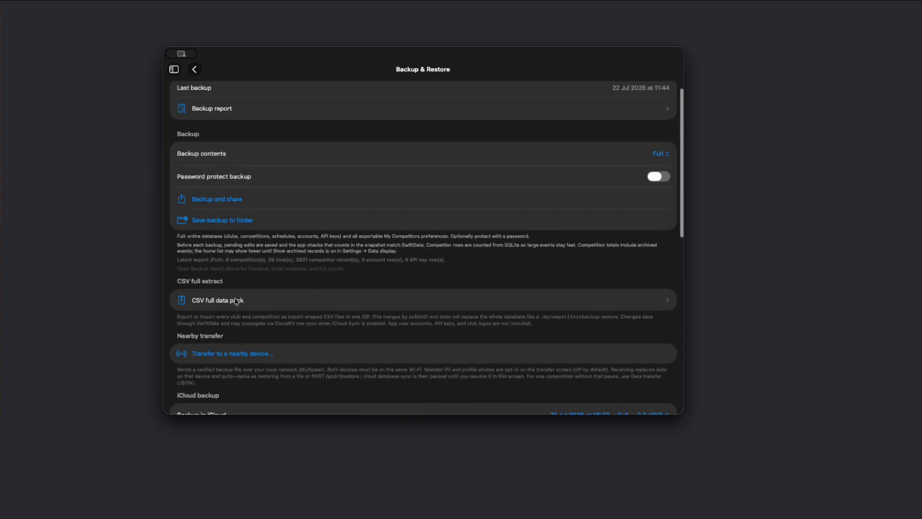
scroll(290, 299, up, 1)
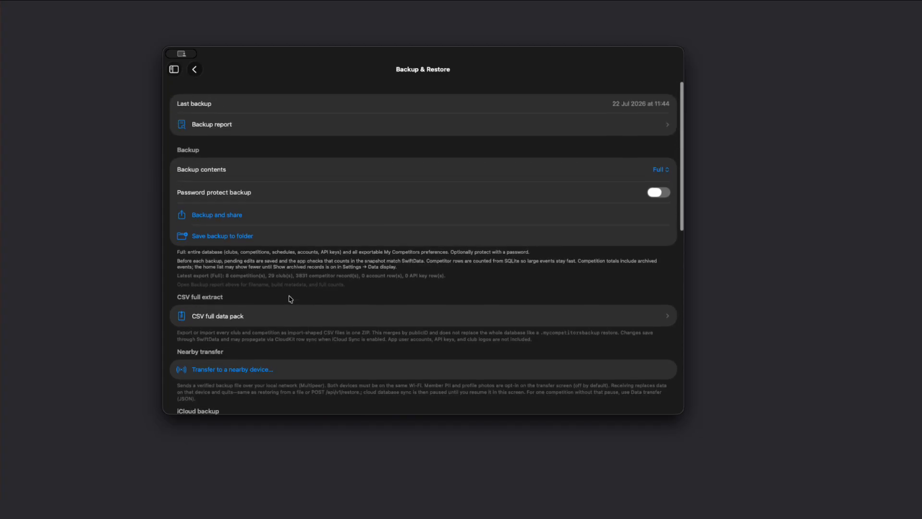
Open the Nearby transfer sheet to review its member data options, then close it.
scroll(290, 299, down, 7)
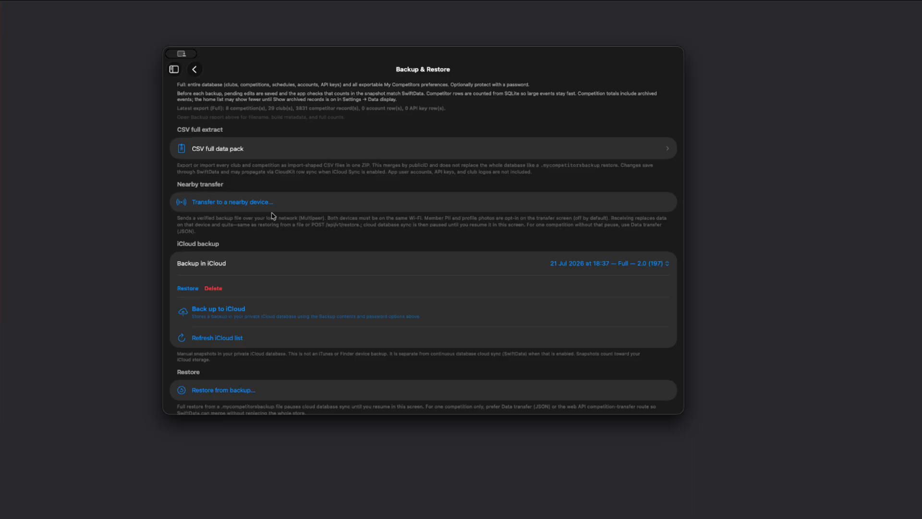
scroll(315, 230, down, 1)
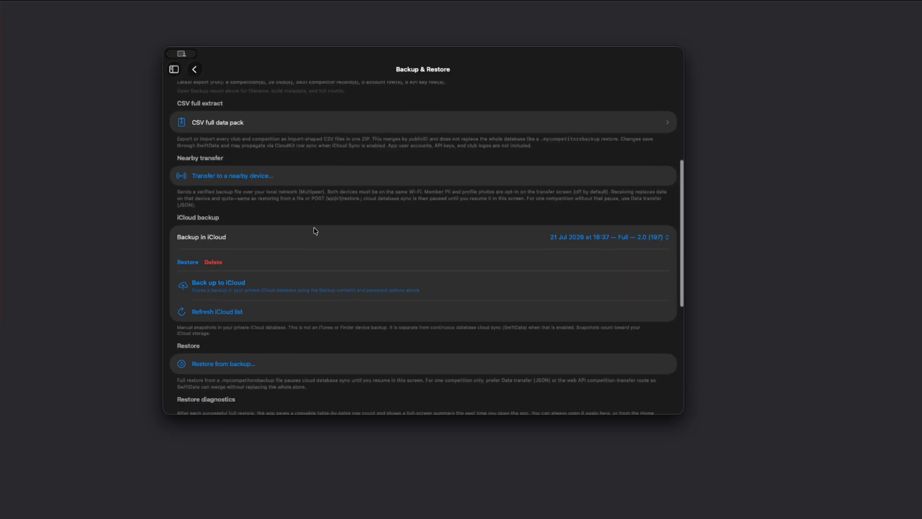
click(237, 183)
scroll(379, 243, down, 3)
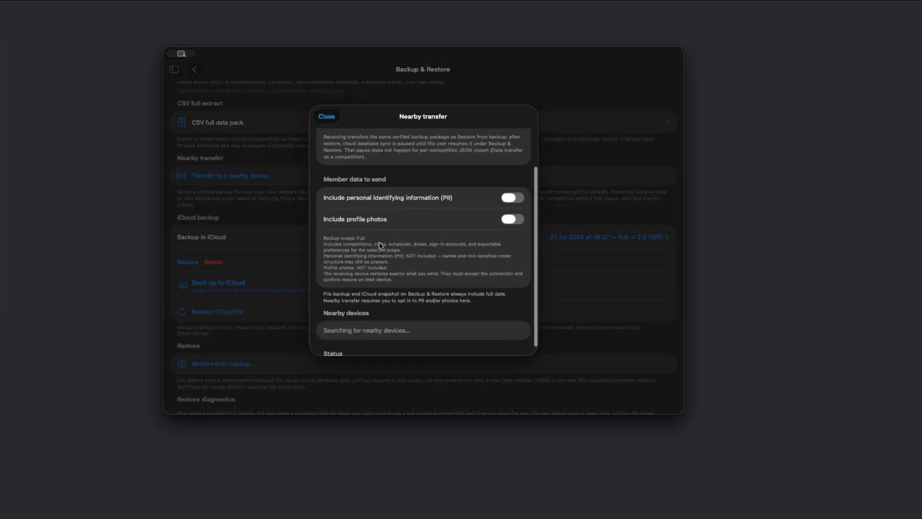
scroll(360, 154, up, 3)
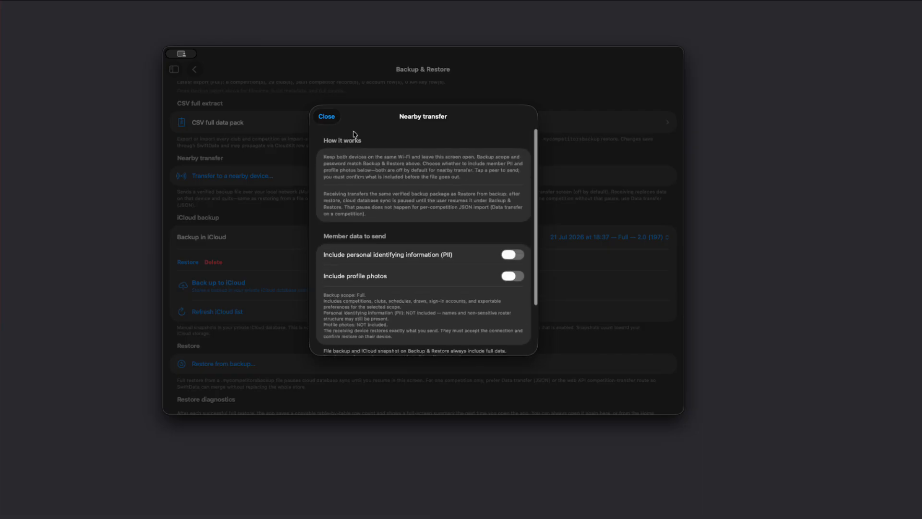
click(326, 117)
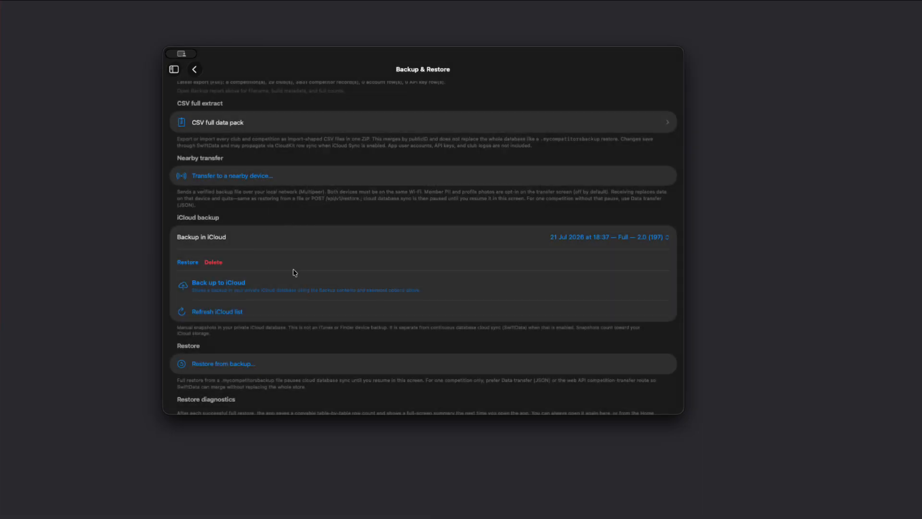
Browse the available iCloud backup snapshots in the Backup in iCloud picker, ending on the 21 Jul 2026 Full backup.
click(560, 238)
click(564, 253)
click(570, 238)
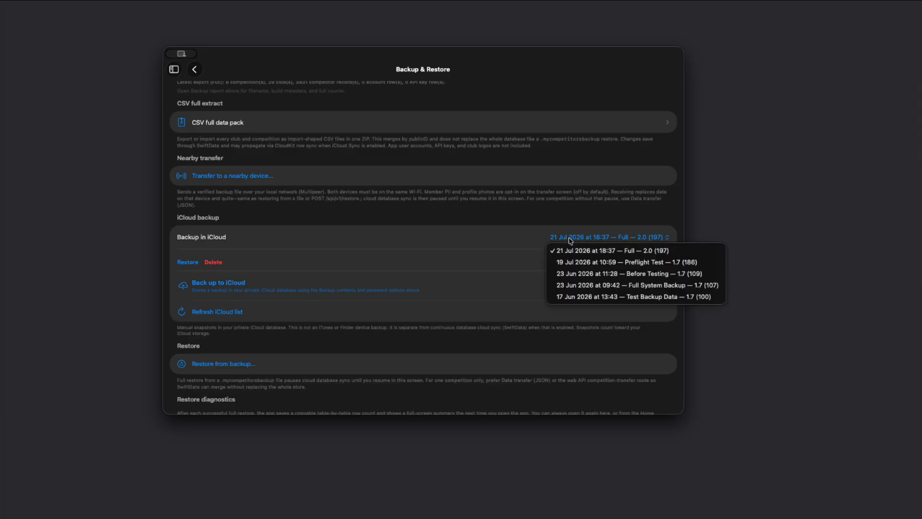
click(329, 257)
click(596, 240)
click(572, 296)
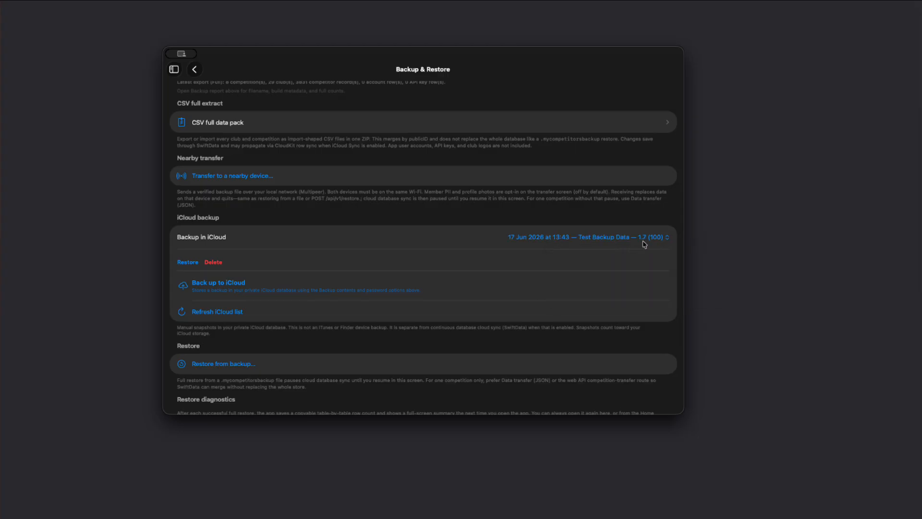
click(552, 237)
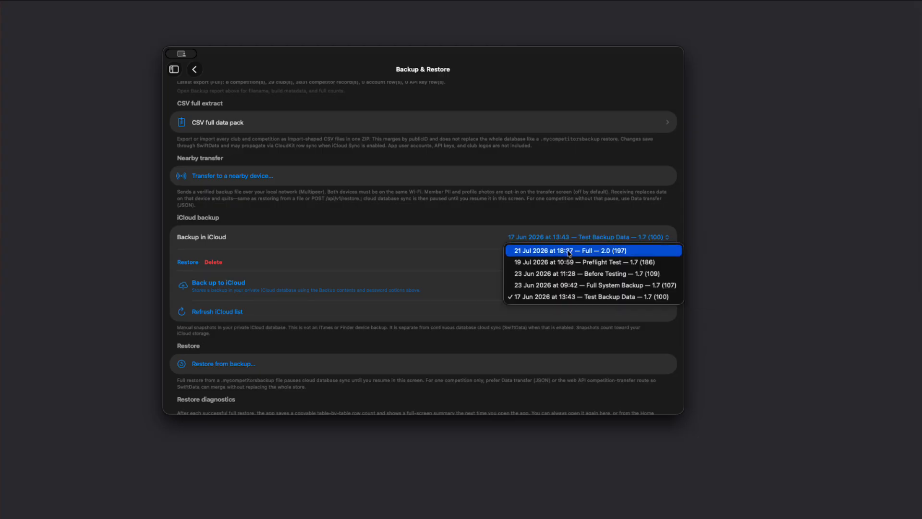
click(572, 249)
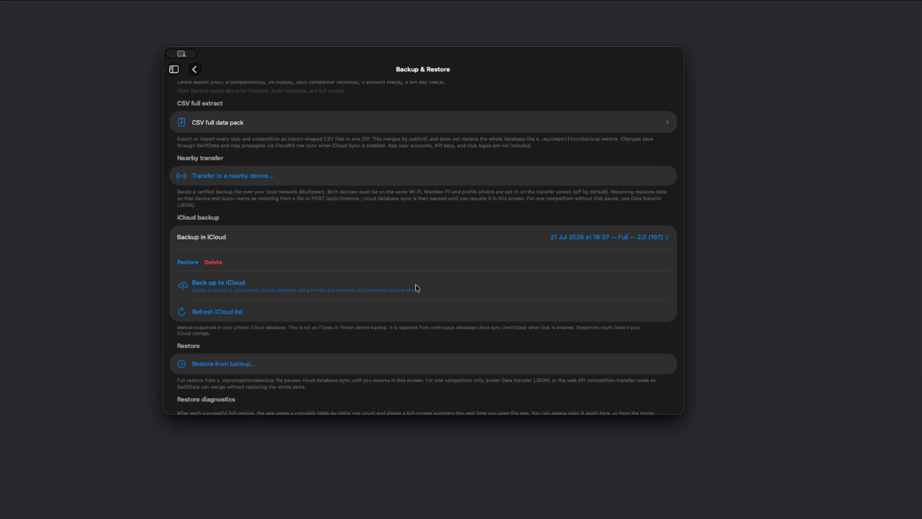
Scroll through the Restore, Database maintenance and What's included sections of Backup & Restore.
scroll(416, 288, down, 3)
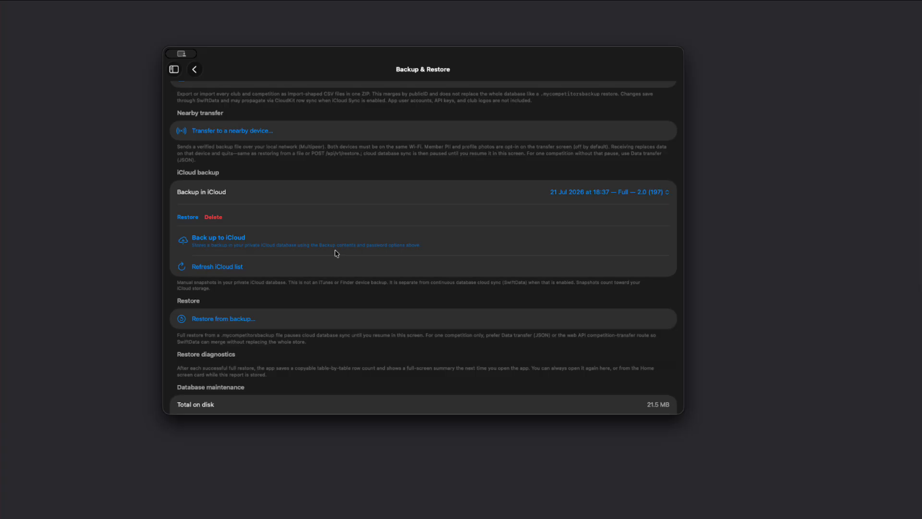
scroll(331, 238, down, 1)
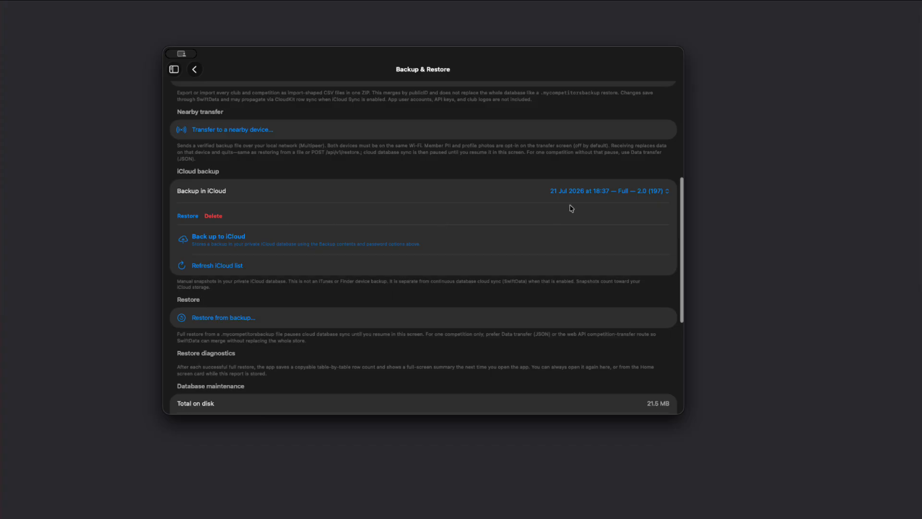
scroll(453, 234, down, 5)
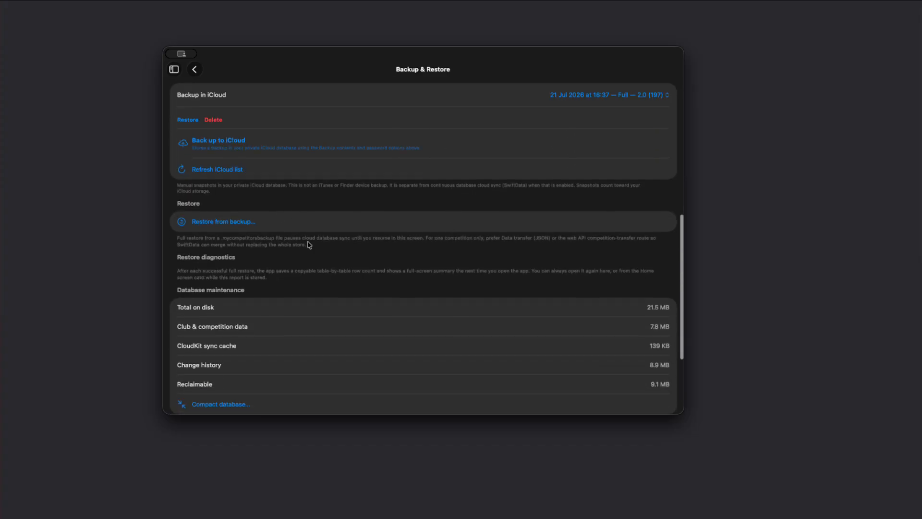
scroll(239, 227, up, 6)
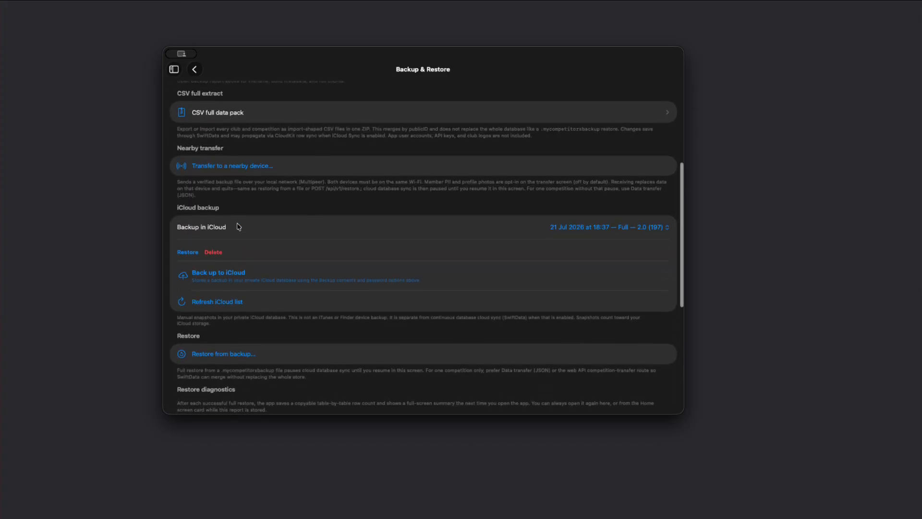
scroll(257, 175, up, 9)
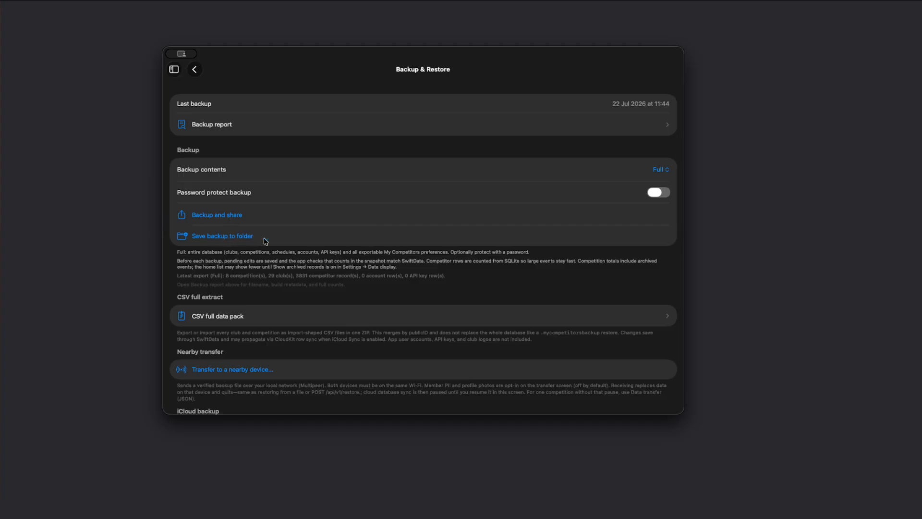
scroll(283, 255, down, 14)
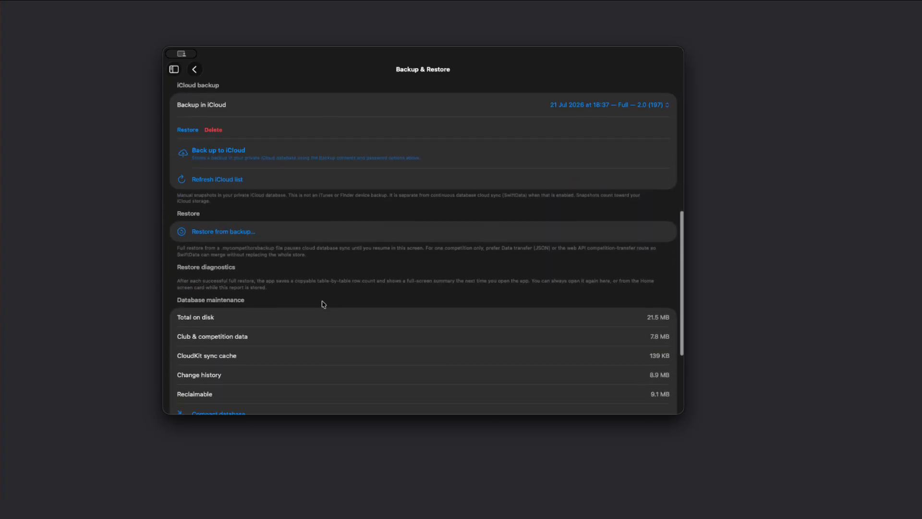
scroll(335, 284, down, 6)
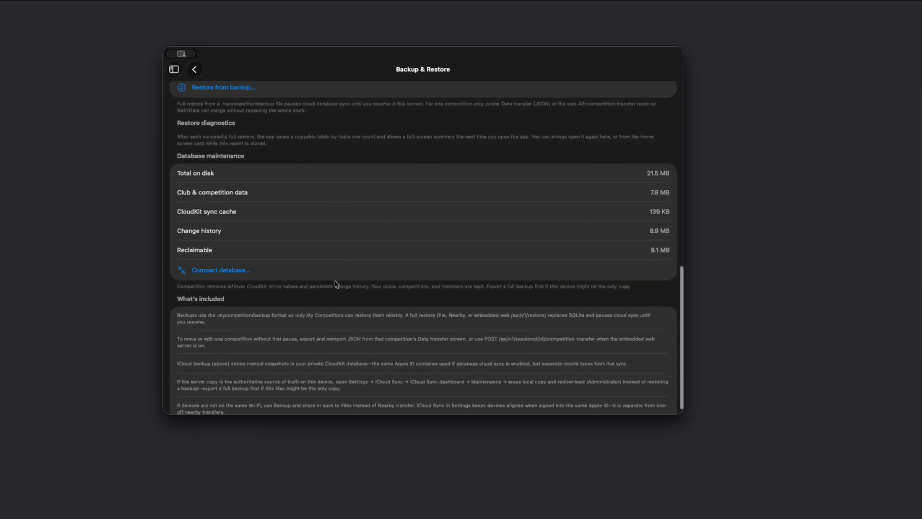
scroll(336, 285, down, 1)
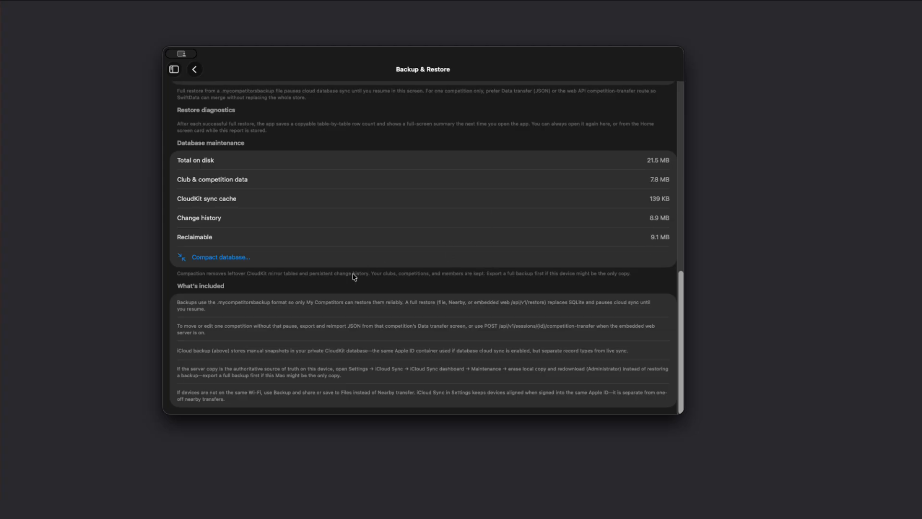
scroll(438, 242, up, 2)
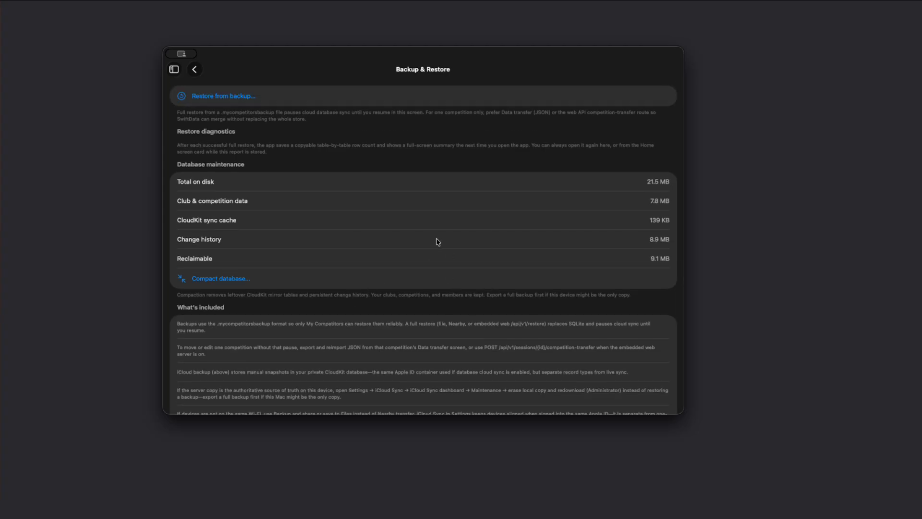
scroll(439, 242, up, 2)
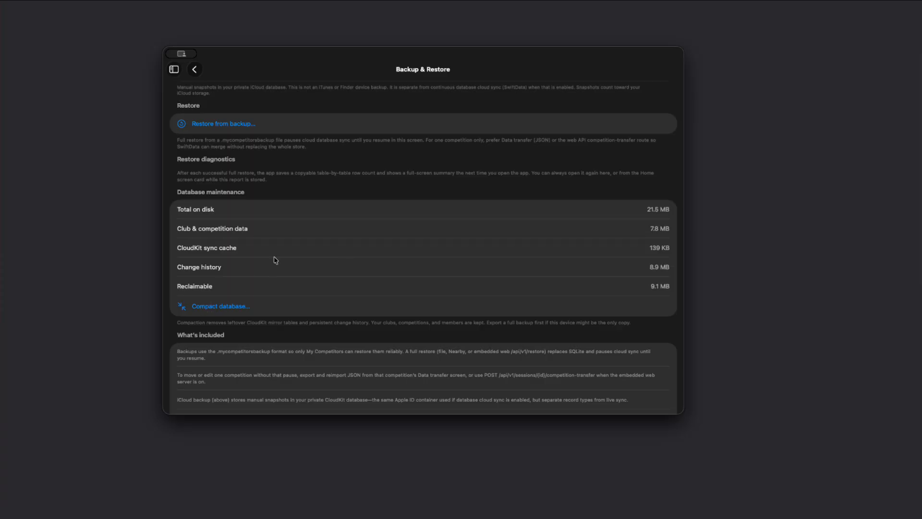
scroll(276, 260, up, 2)
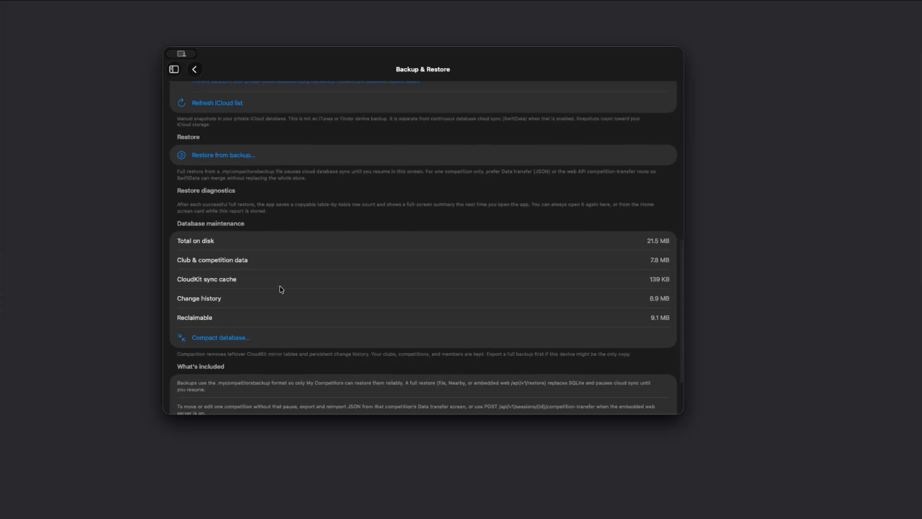
scroll(282, 288, up, 2)
scroll(351, 296, down, 5)
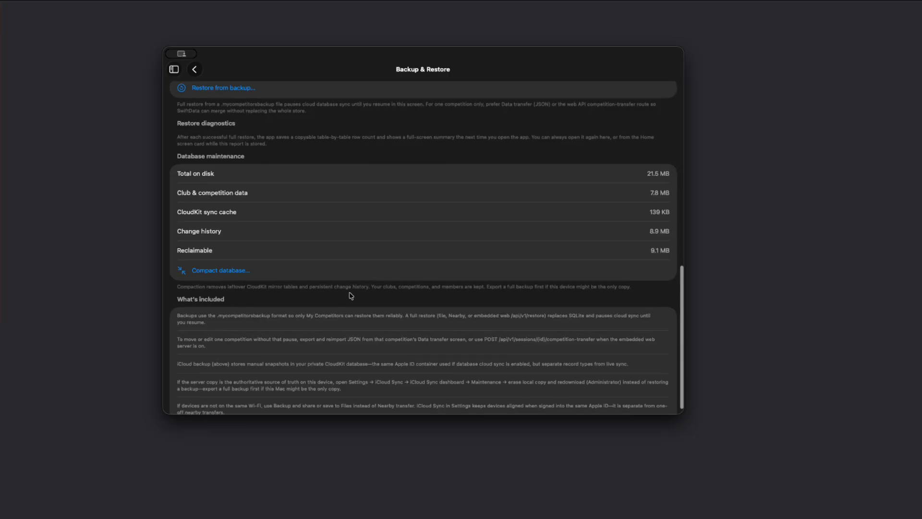
scroll(351, 295, up, 15)
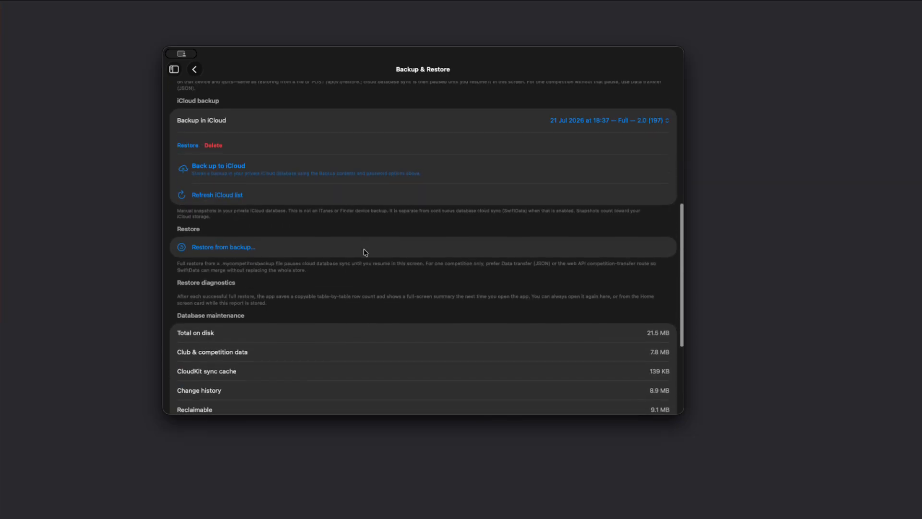
Return to Settings, open Database integrity & repair and scan the database.
click(196, 70)
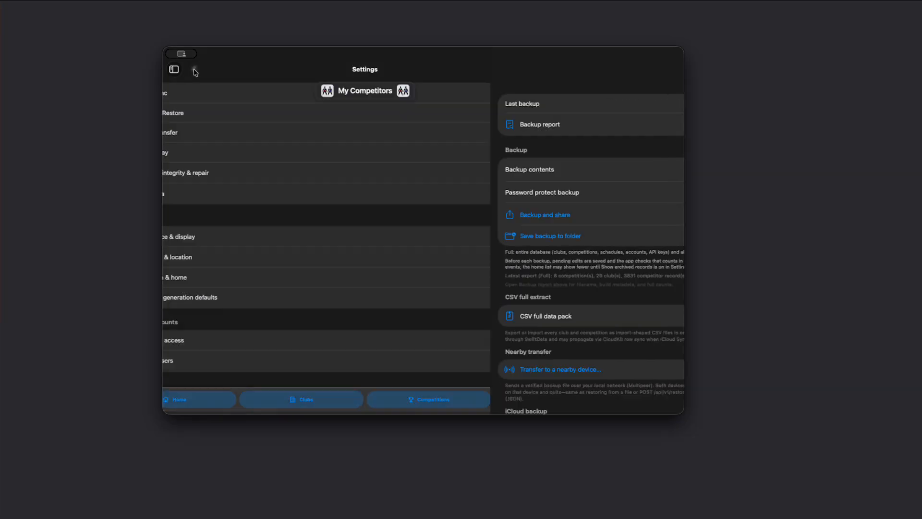
scroll(299, 249, down, 1)
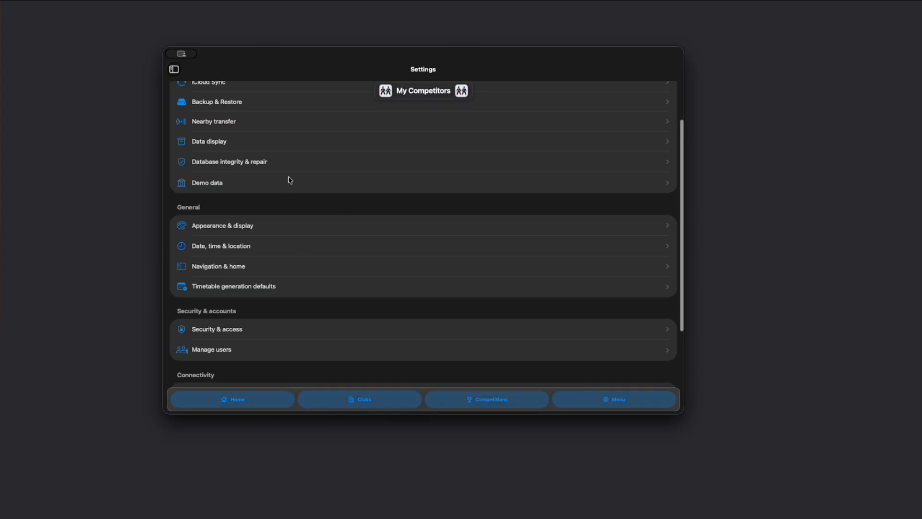
click(230, 161)
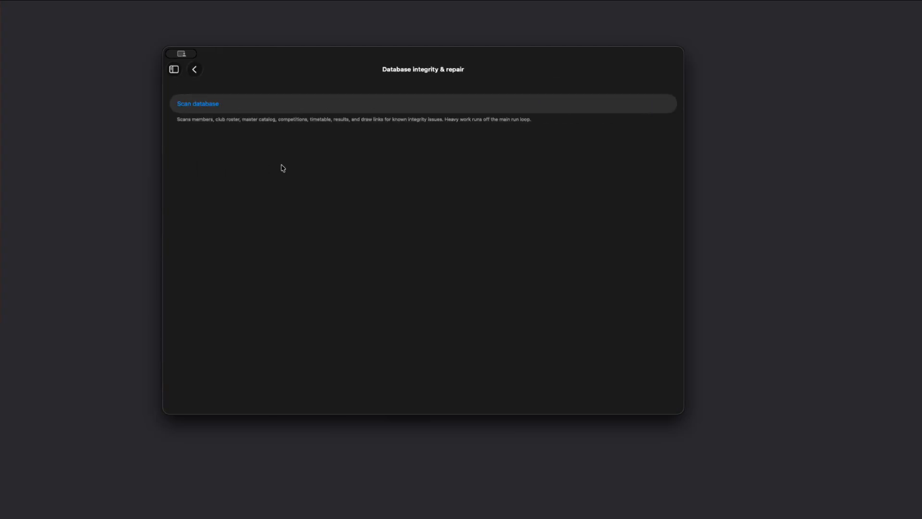
click(197, 104)
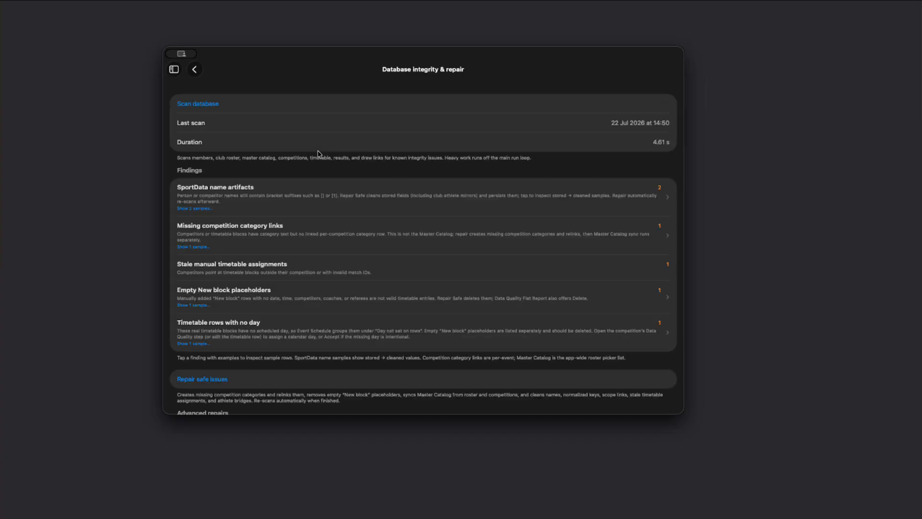
Reopen Database integrity & repair from Settings and run the database scan again.
scroll(355, 206, left, 5)
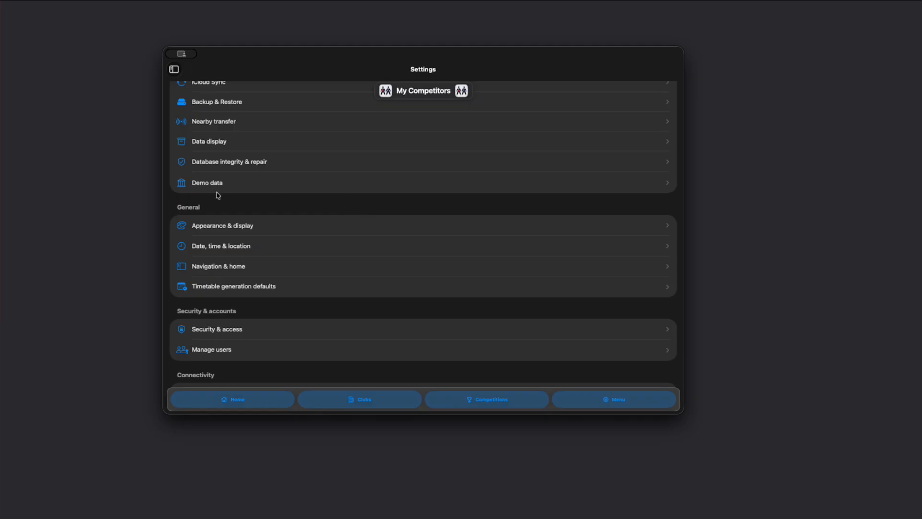
scroll(292, 229, down, 1)
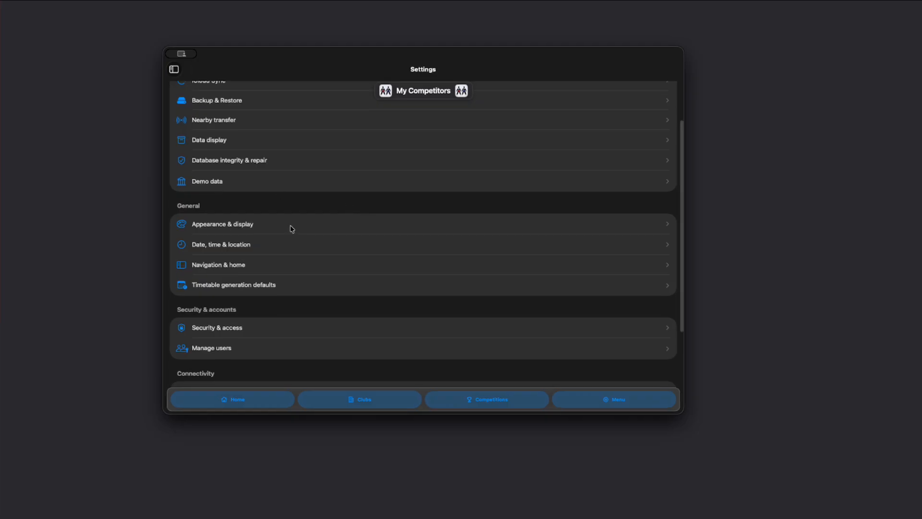
scroll(292, 228, up, 3)
click(228, 204)
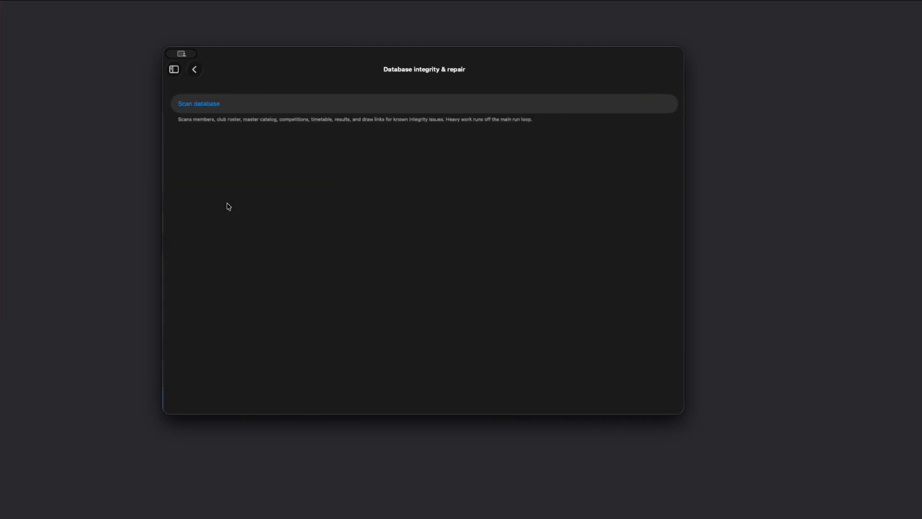
click(194, 108)
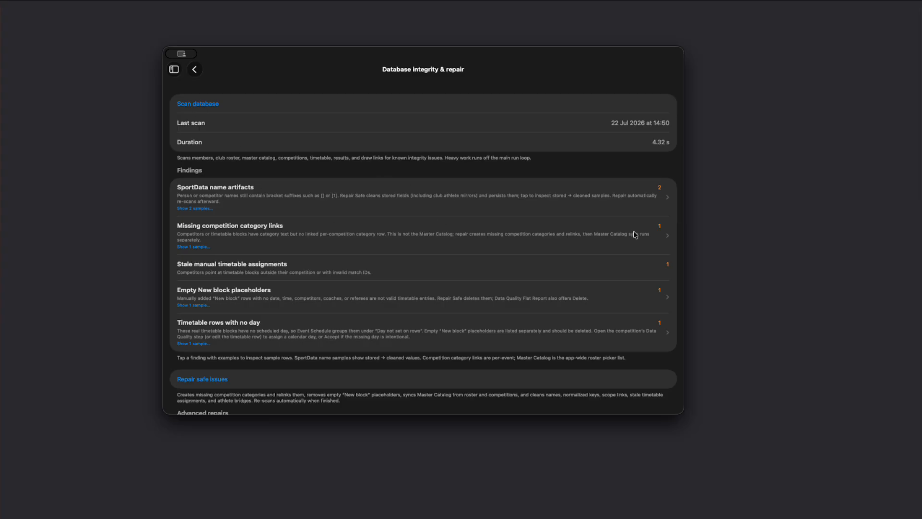
Inspect the SportData name artifacts finding's samples and return to the findings list.
click(669, 200)
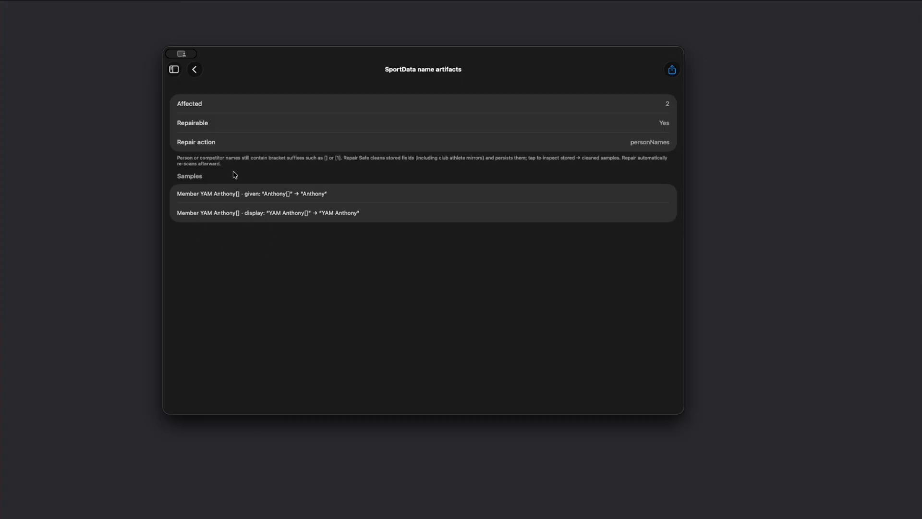
click(194, 70)
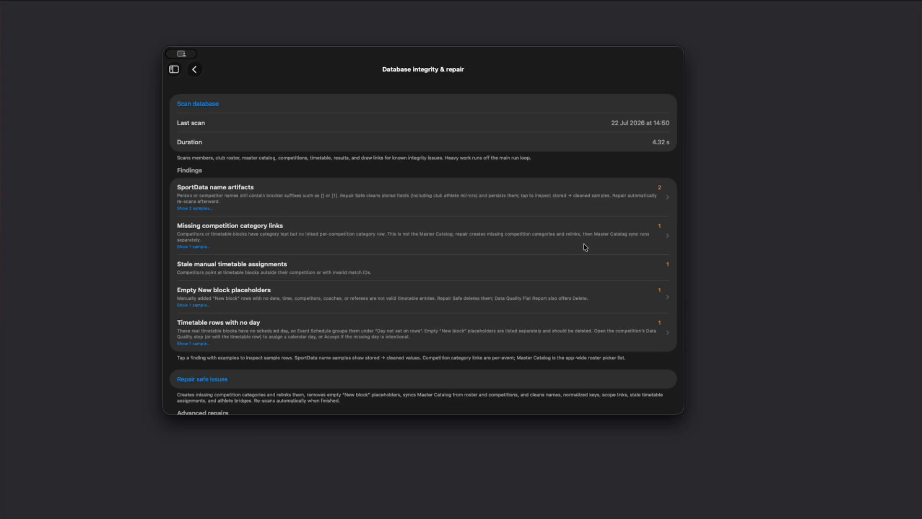
Run Repair safe issues on the scan findings and confirm the repair.
scroll(309, 226, down, 2)
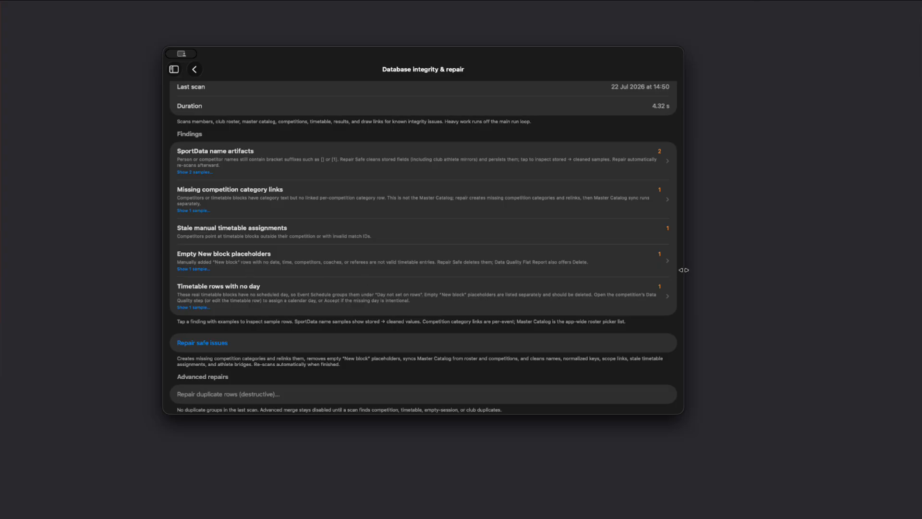
scroll(401, 277, down, 2)
click(202, 342)
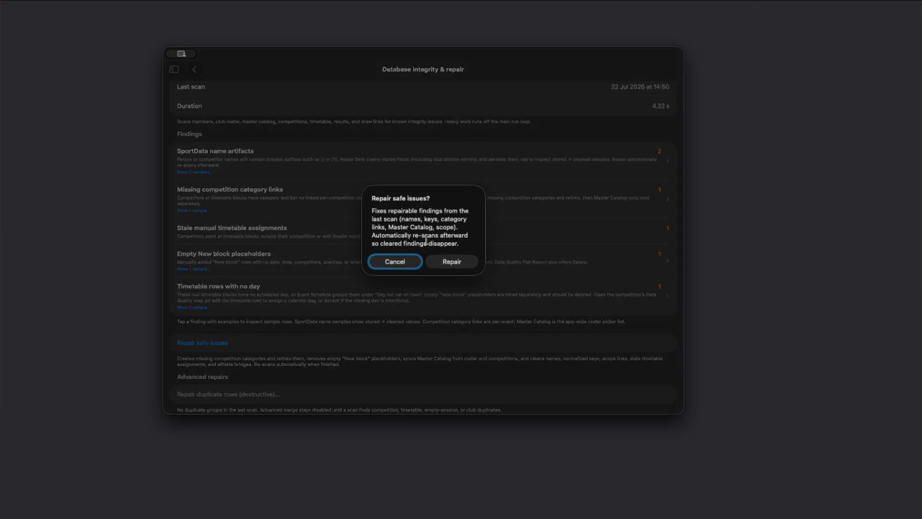
click(447, 265)
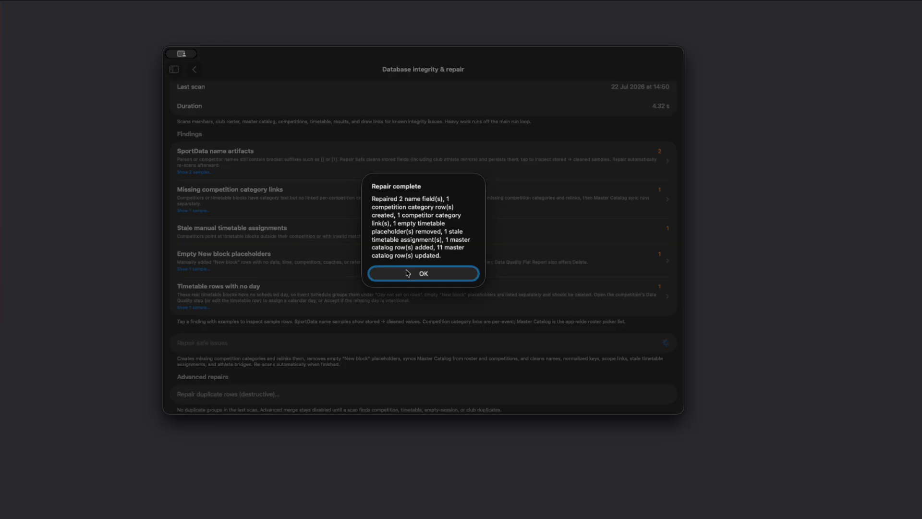
Close the repair summary and inspect the Timetable rows with no day finding's sample row, then return to the findings.
click(406, 272)
scroll(427, 193, down, 1)
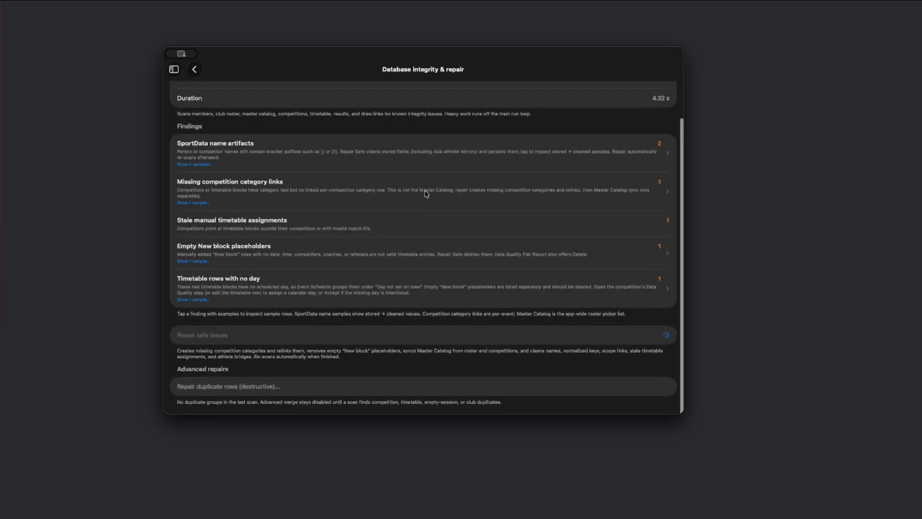
scroll(426, 193, up, 3)
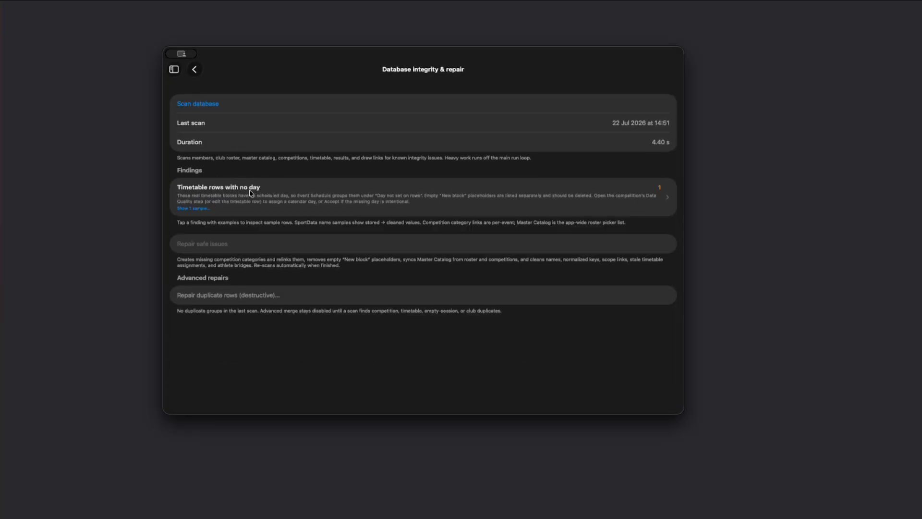
click(509, 196)
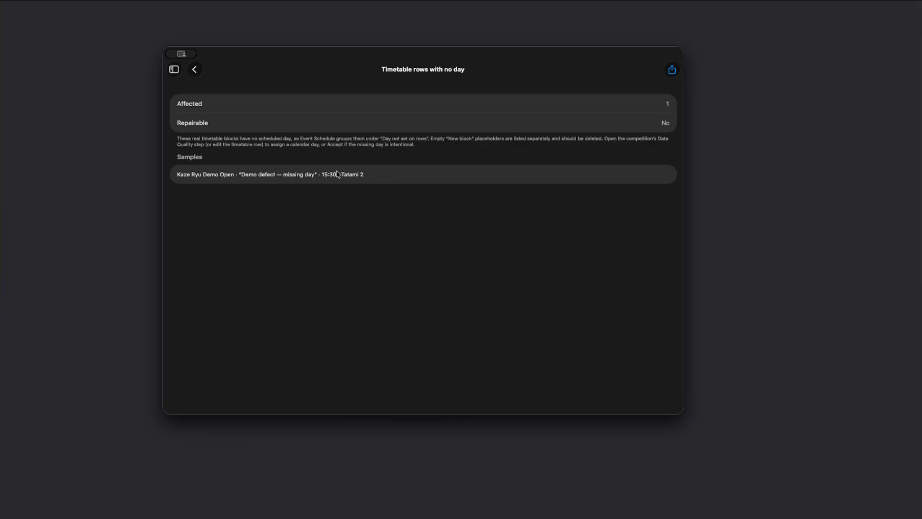
click(195, 73)
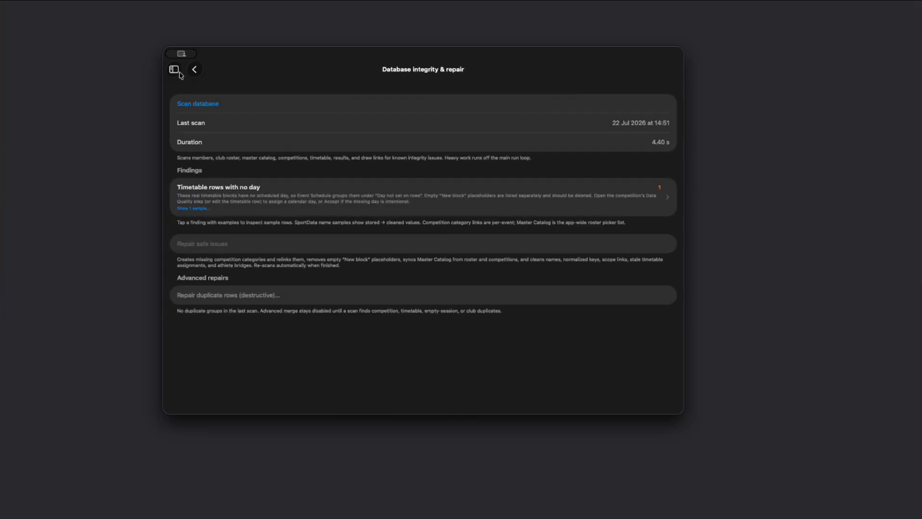
Return to Settings and review the Security & access page and its Manage users screen.
click(174, 69)
click(208, 242)
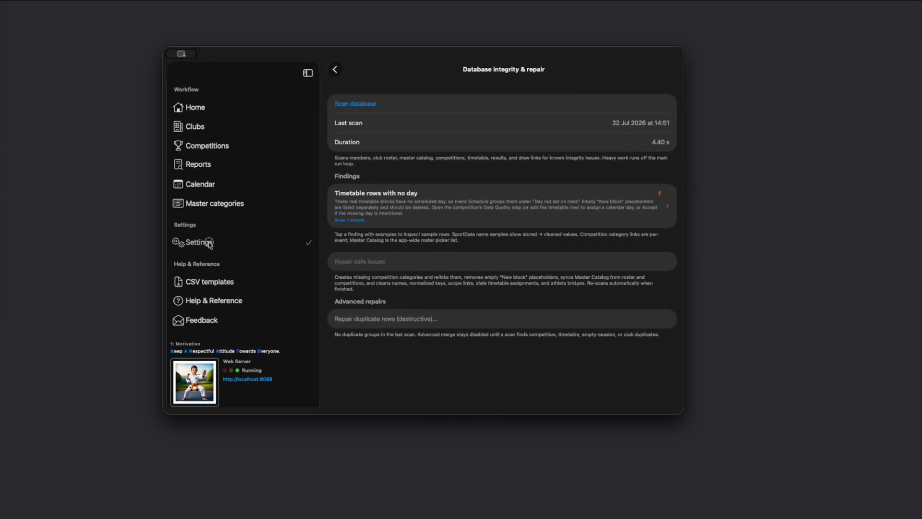
click(195, 69)
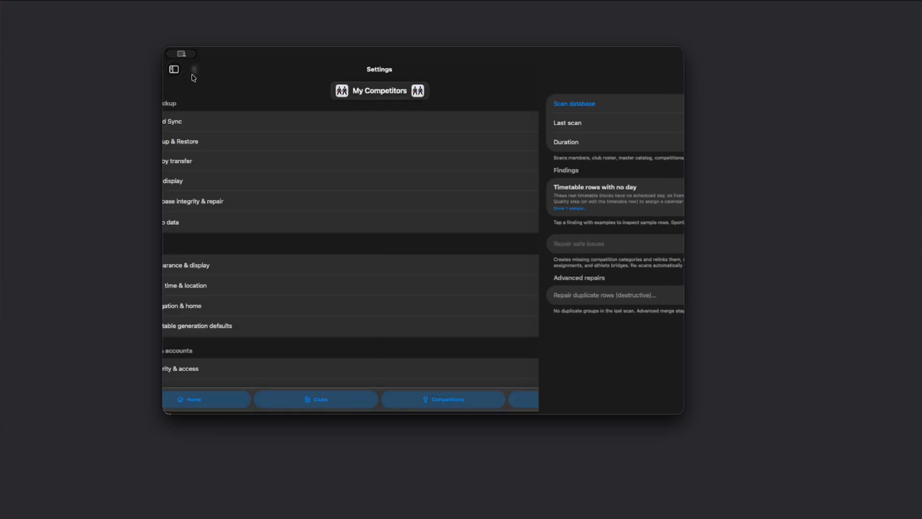
scroll(252, 257, down, 5)
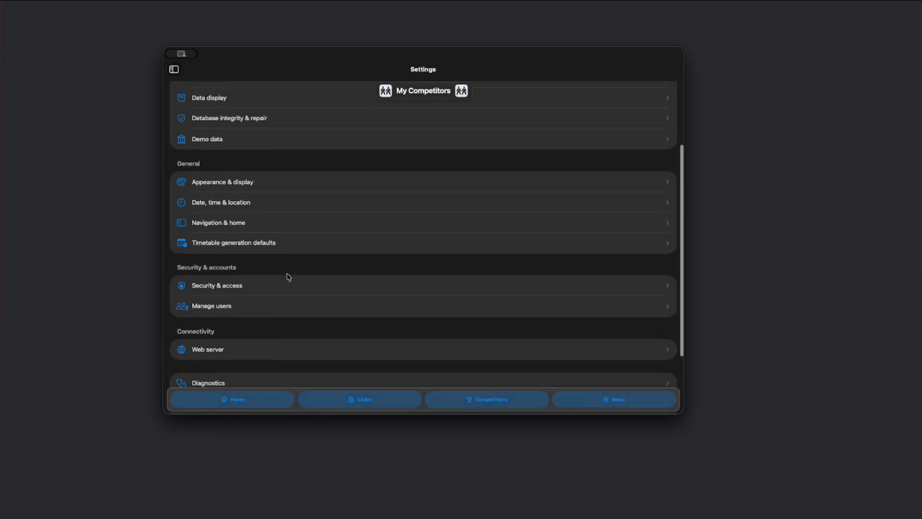
click(242, 233)
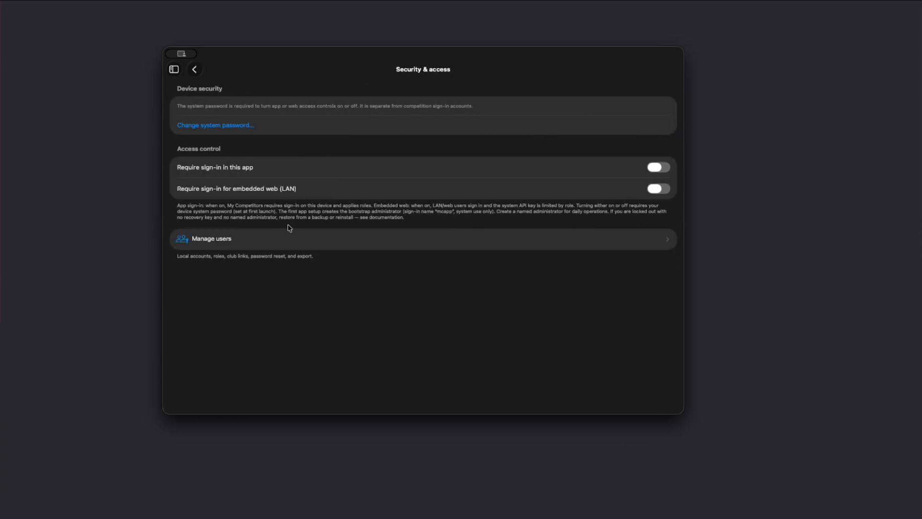
click(196, 71)
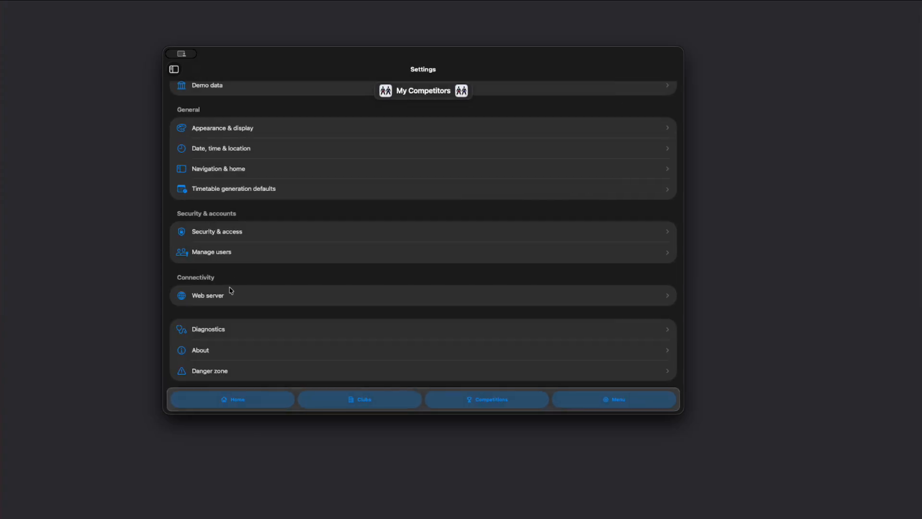
click(242, 233)
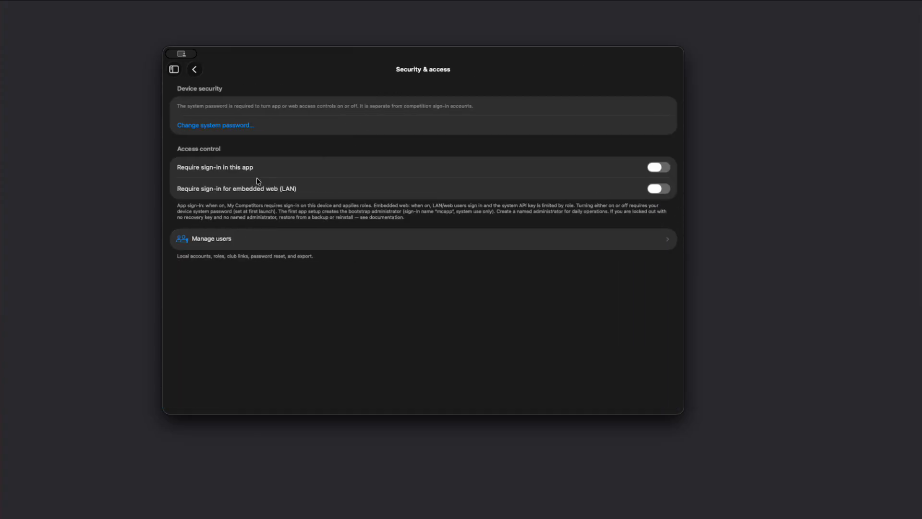
click(233, 240)
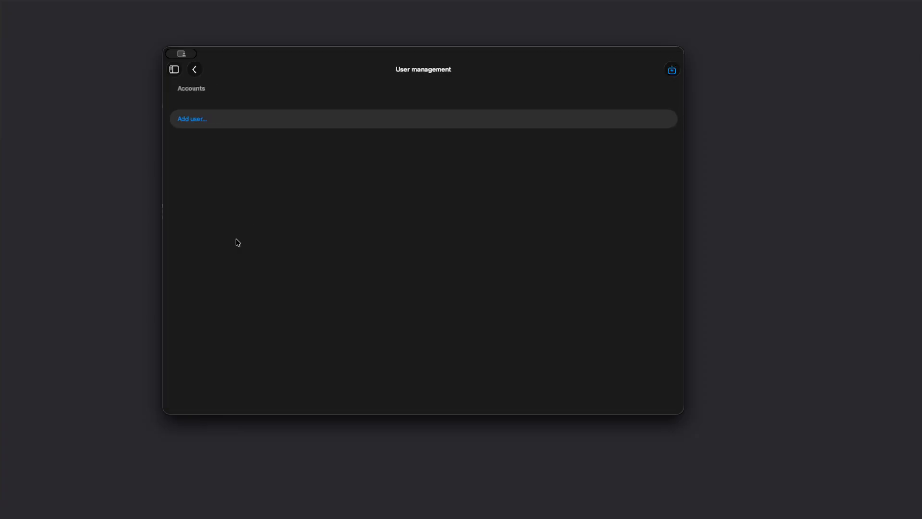
Go back to Settings, open Manage users and start a new user, reviewing its profile, account and role fields.
click(195, 70)
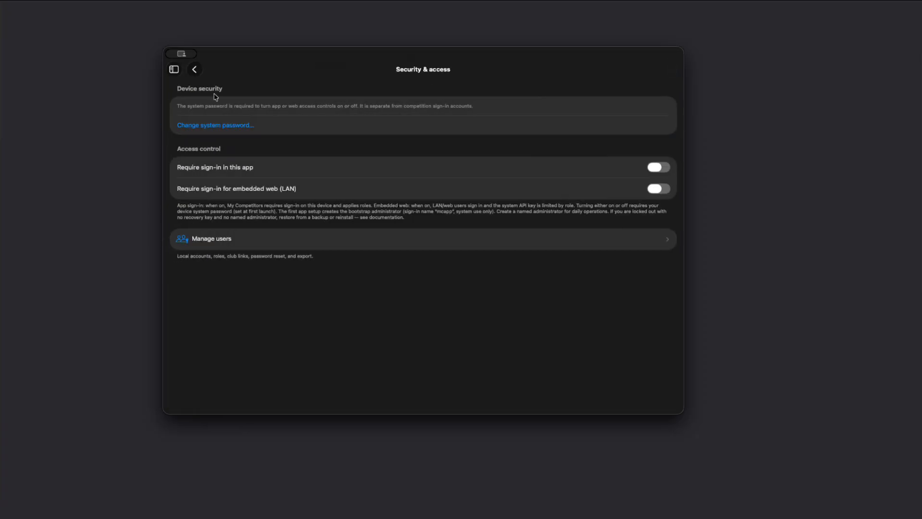
click(195, 70)
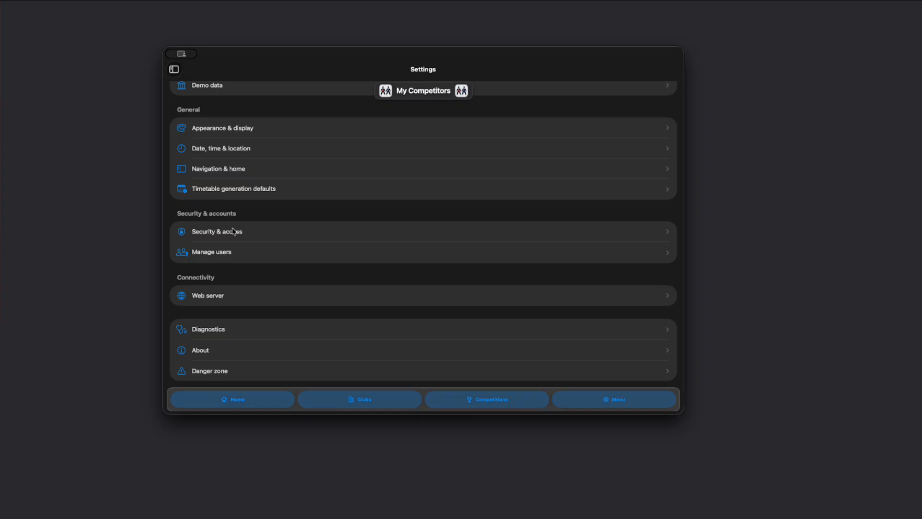
scroll(247, 260, down, 2)
scroll(313, 243, down, 2)
click(222, 258)
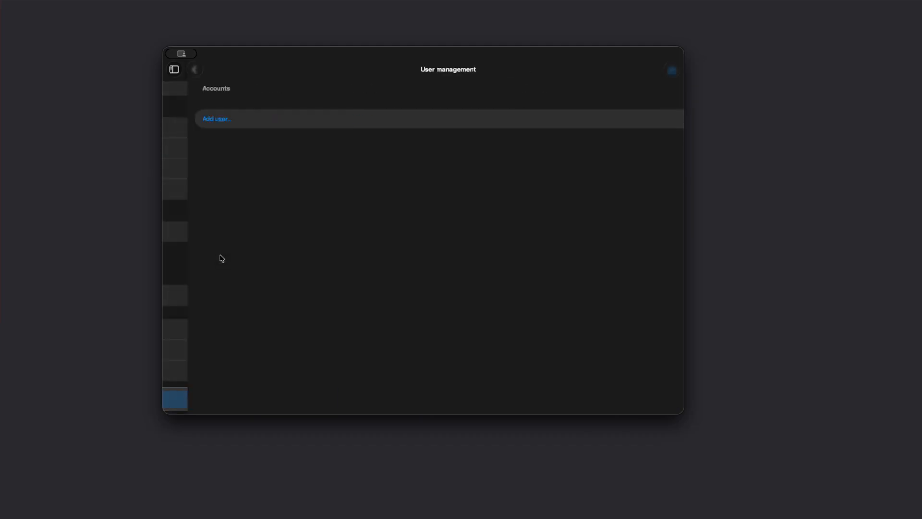
click(200, 120)
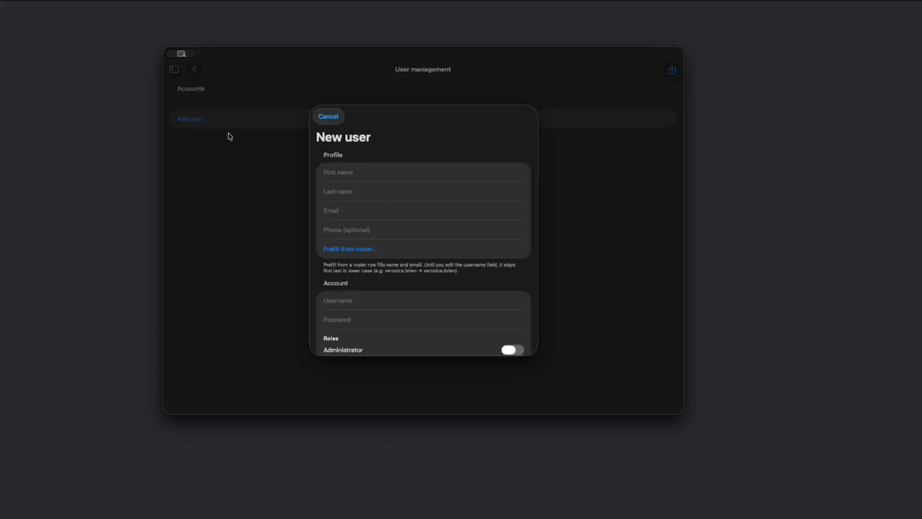
scroll(402, 202, down, 3)
scroll(425, 279, down, 2)
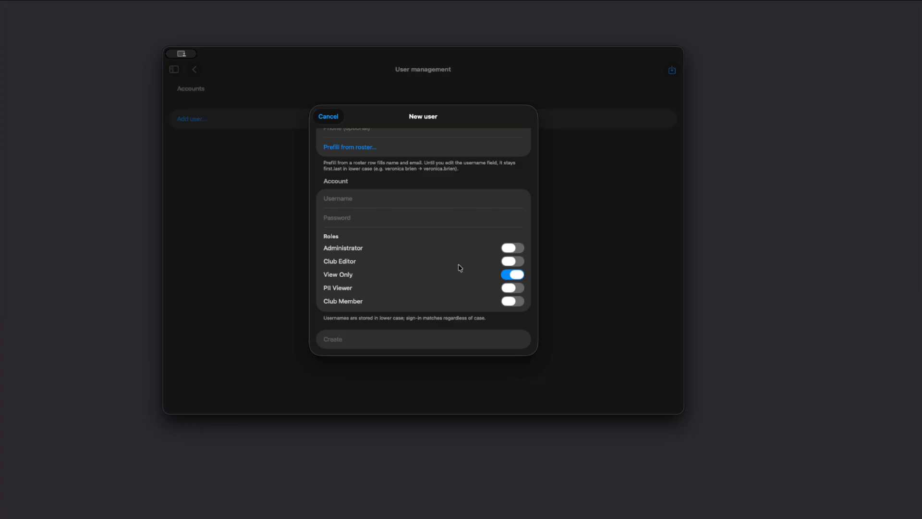
scroll(395, 245, up, 5)
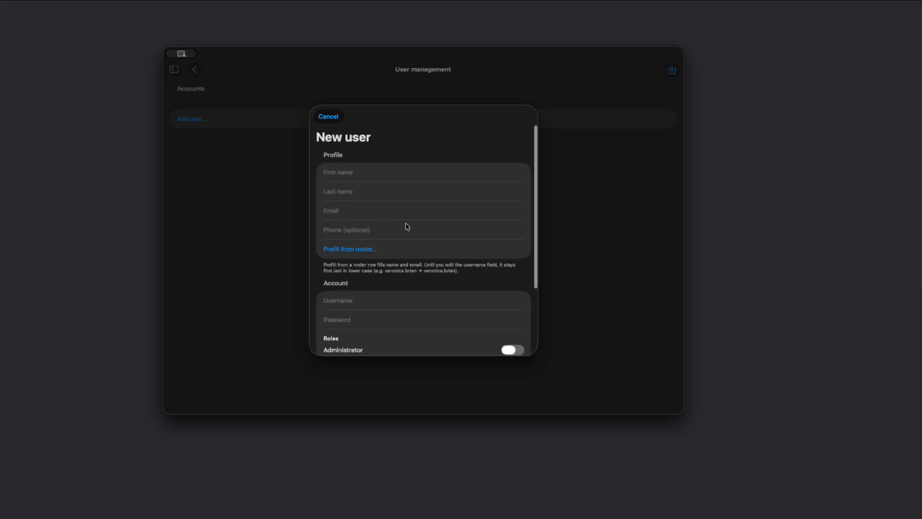
Try prefilling the new user from the Shindo Karate club roster, then cancel the new user.
click(345, 251)
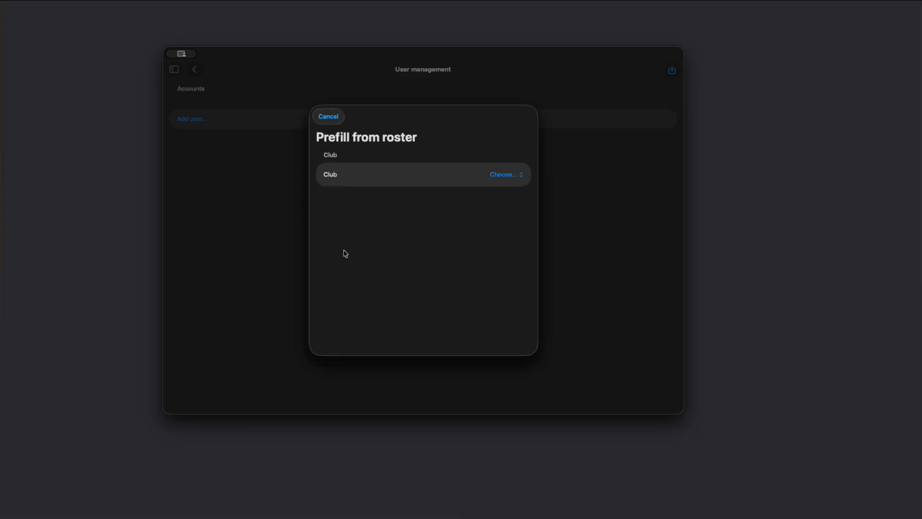
click(500, 176)
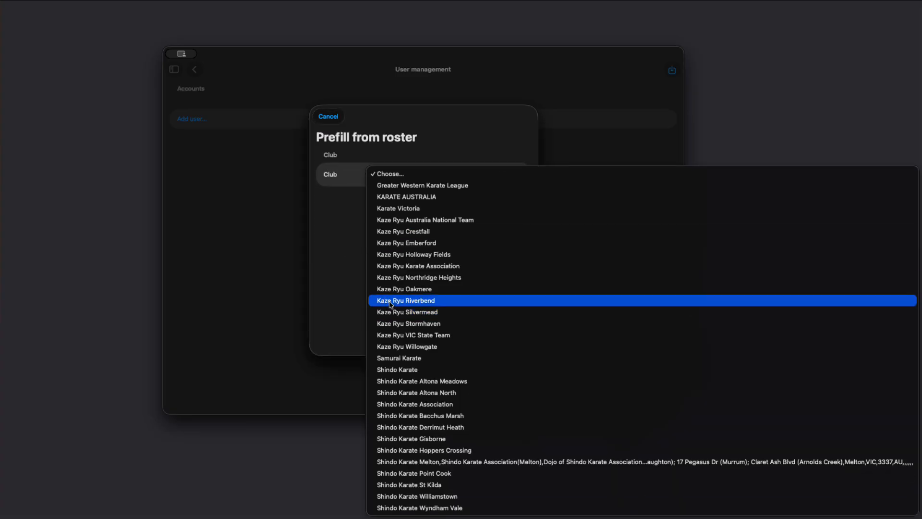
click(412, 370)
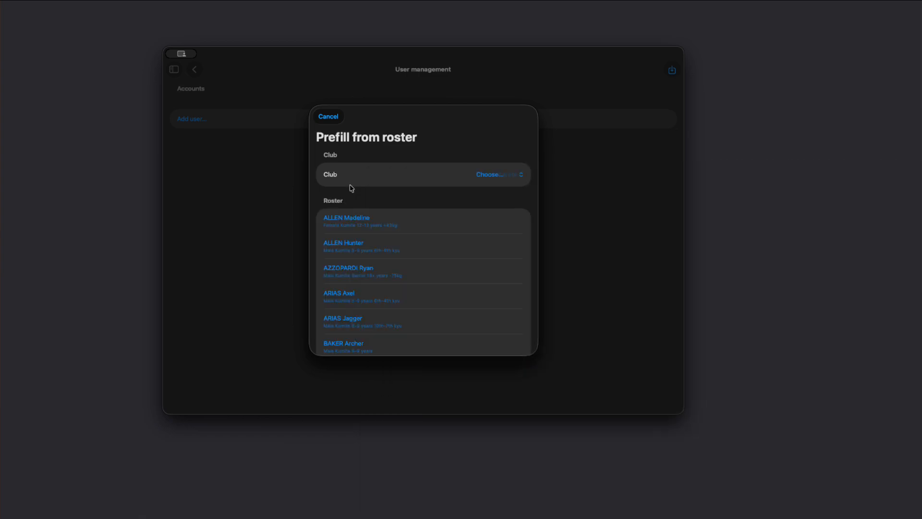
scroll(371, 264, down, 10)
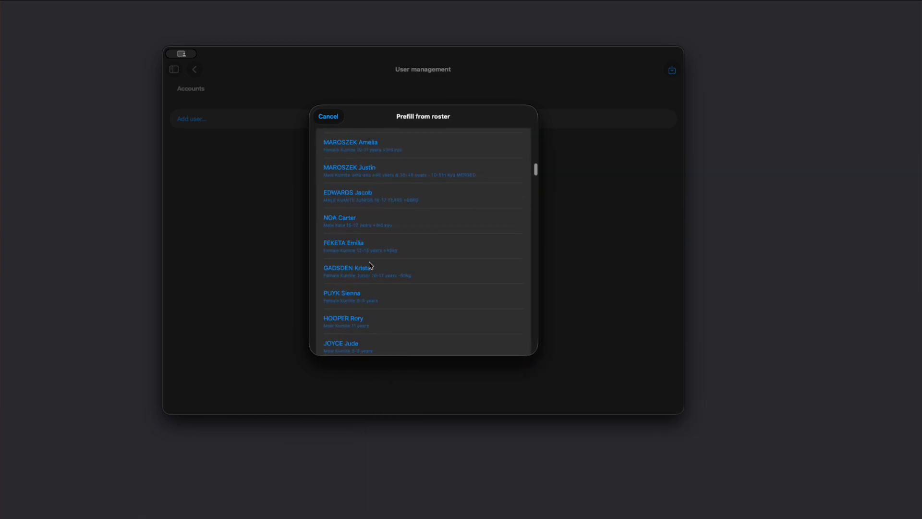
scroll(370, 264, up, 5)
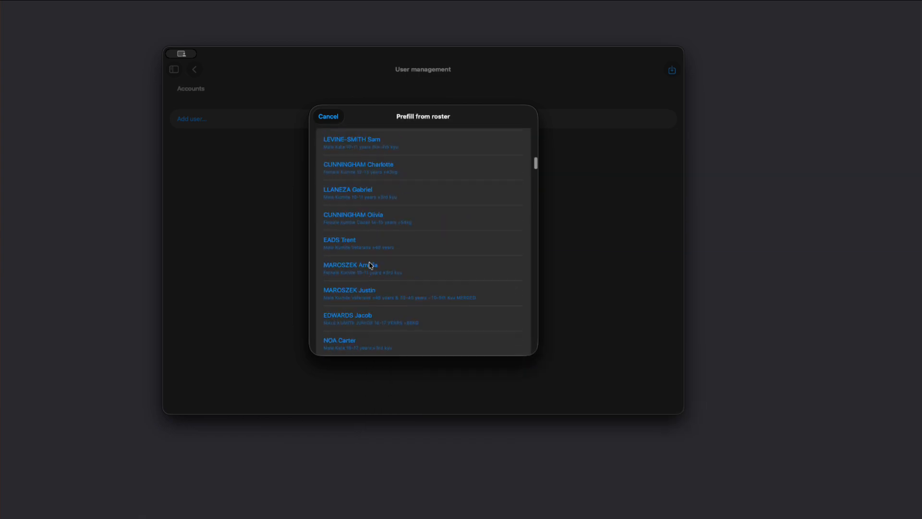
click(328, 117)
click(326, 118)
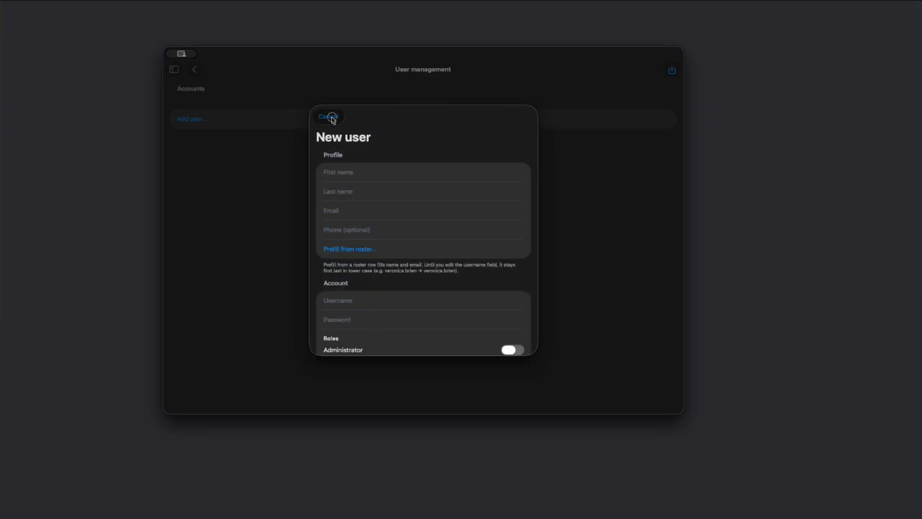
Open Web Server Settings from the Web server page, review the Display links options and server settings, and return to Settings.
click(197, 72)
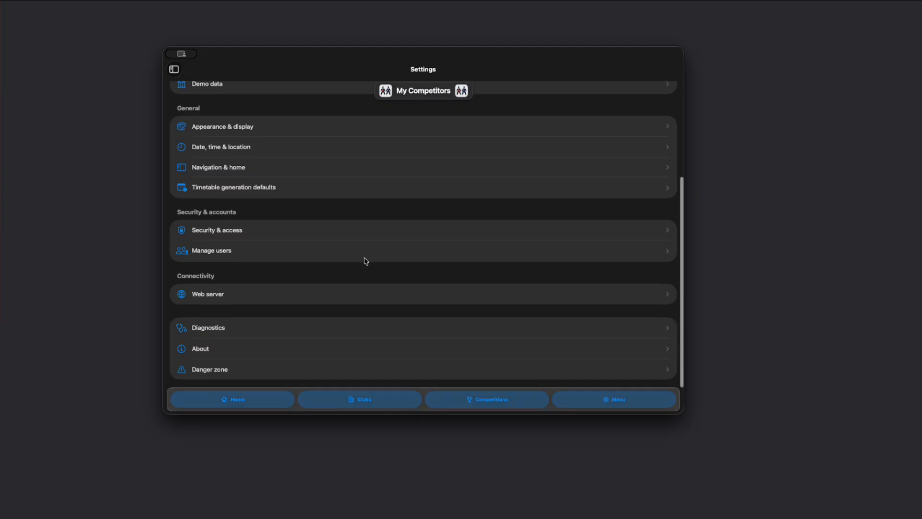
click(217, 301)
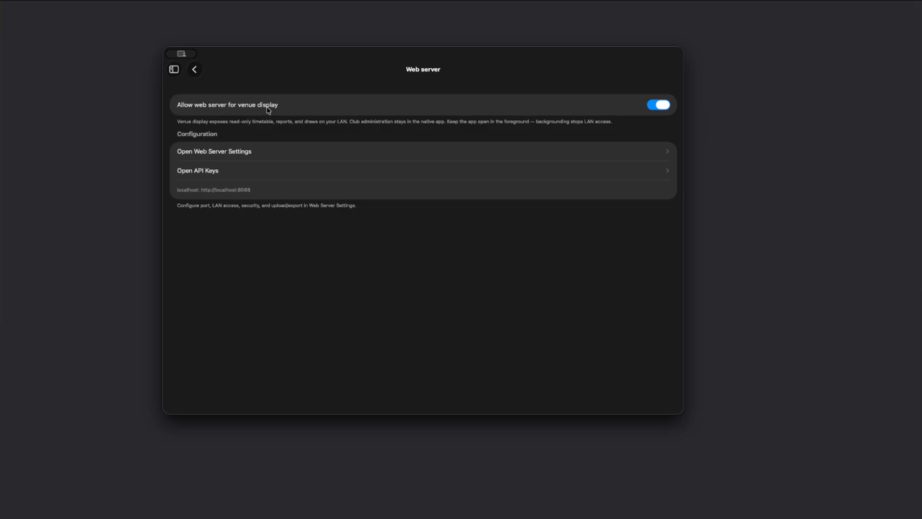
click(221, 155)
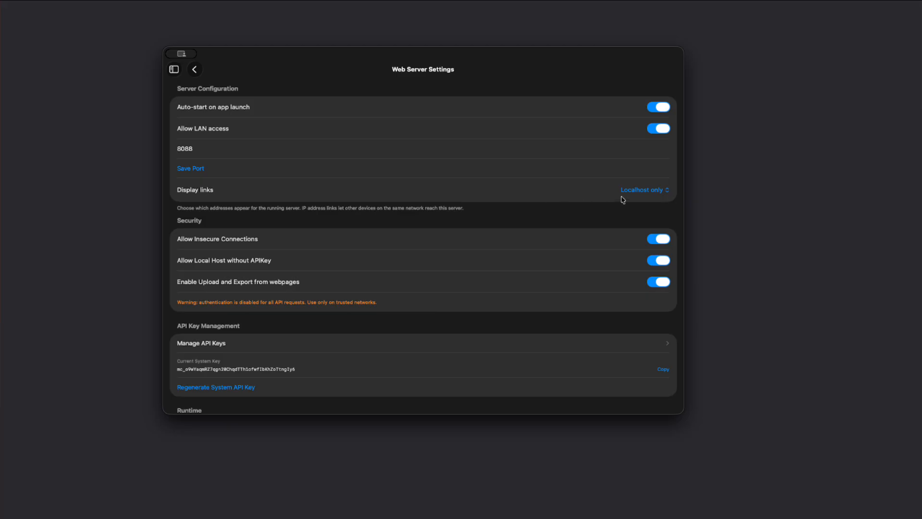
click(639, 190)
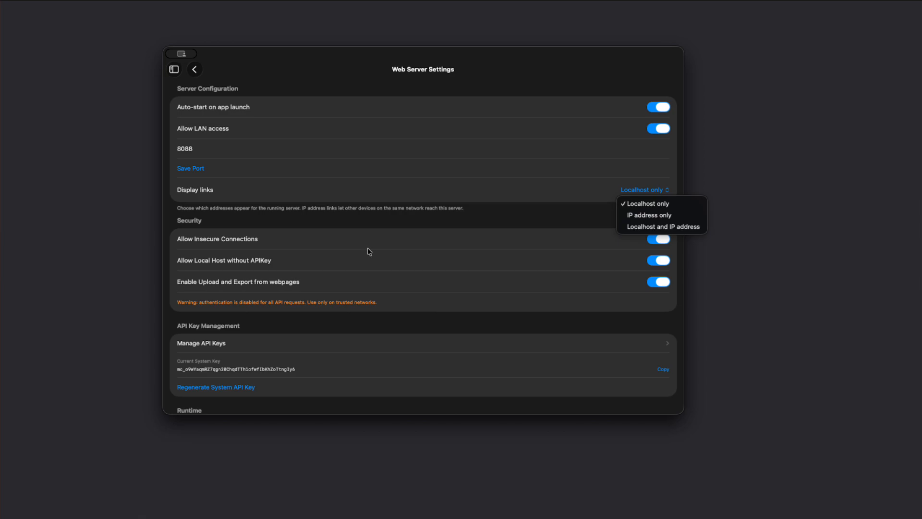
click(440, 257)
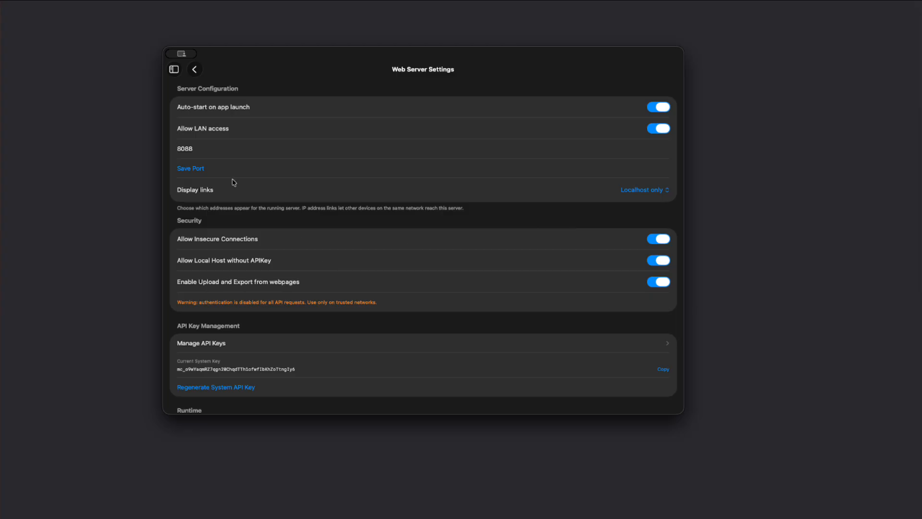
scroll(401, 257, down, 3)
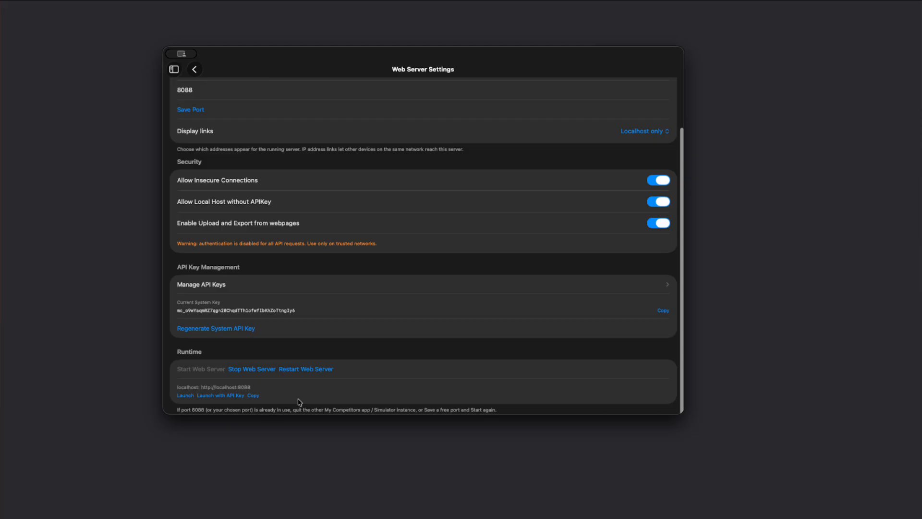
scroll(405, 306, up, 3)
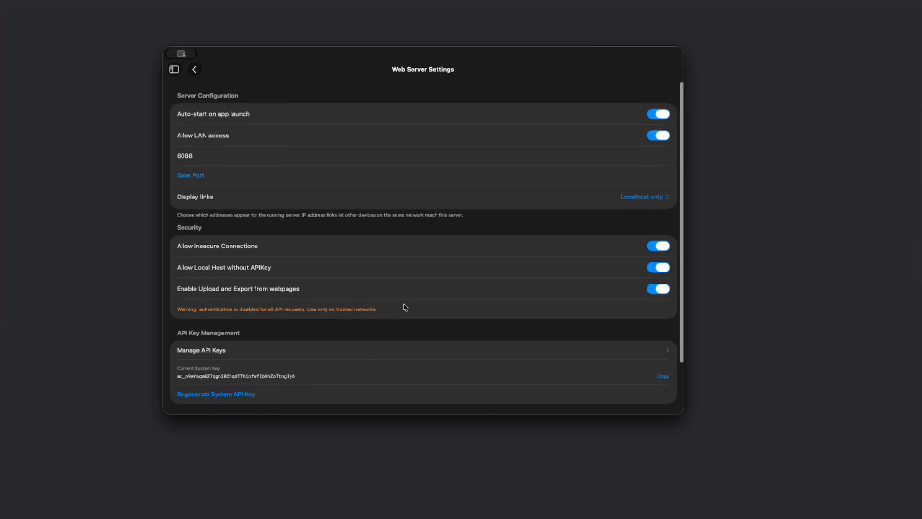
click(198, 72)
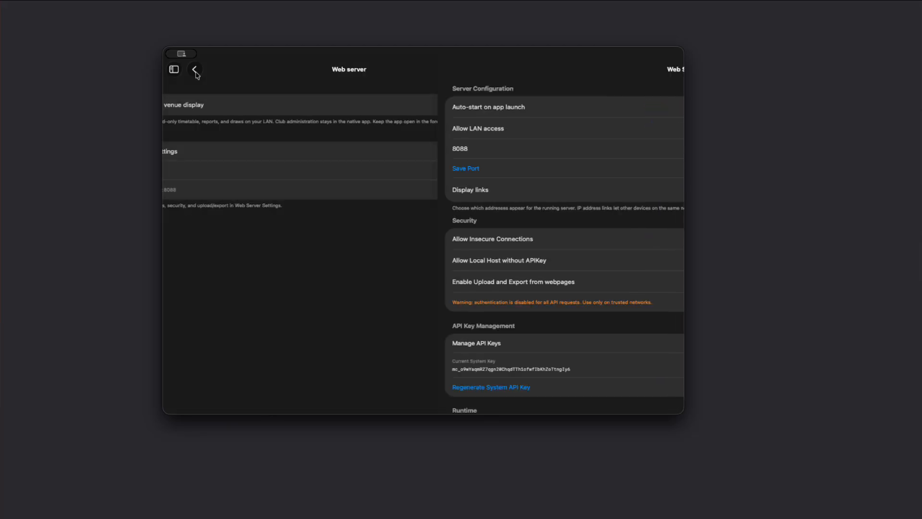
click(198, 72)
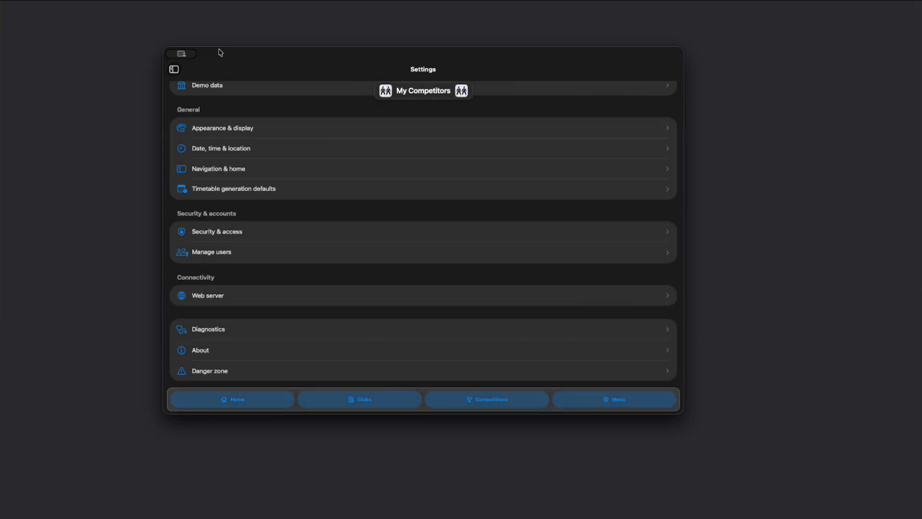
Go to the Home screen from the sidebar and reopen the sidebar.
click(173, 70)
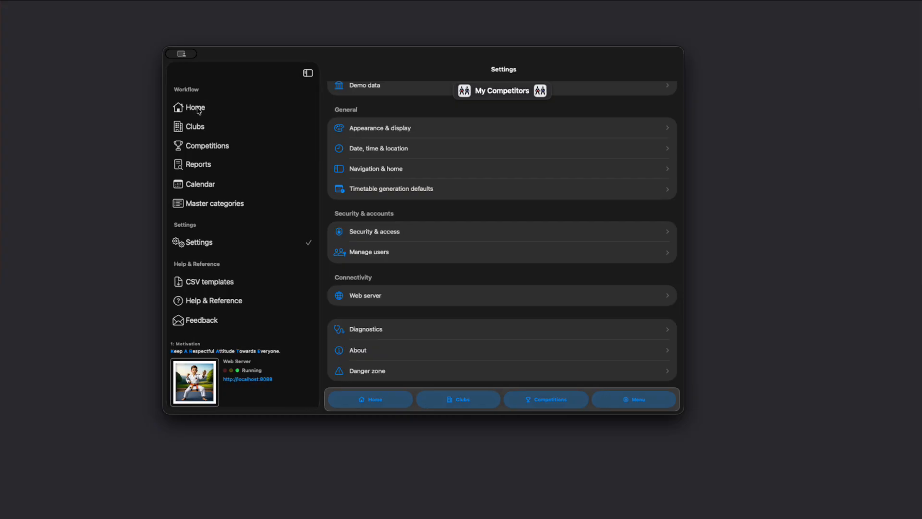
click(195, 107)
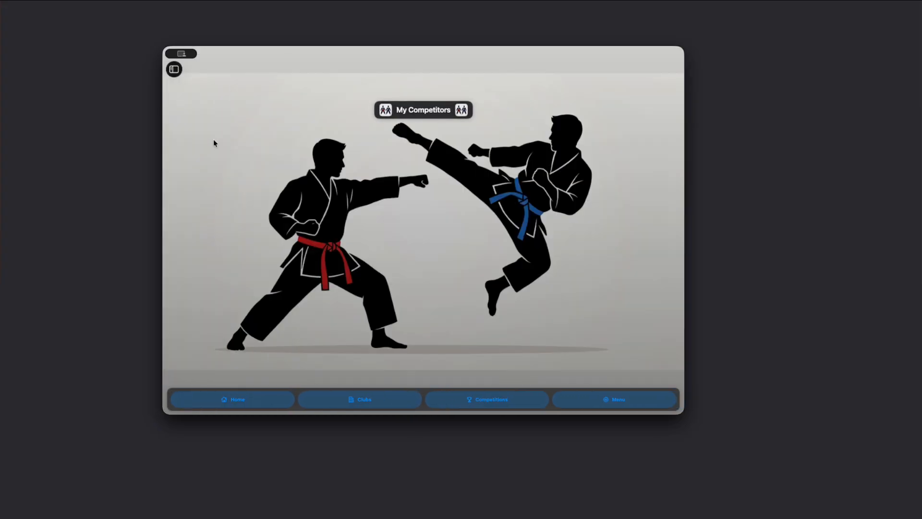
click(177, 74)
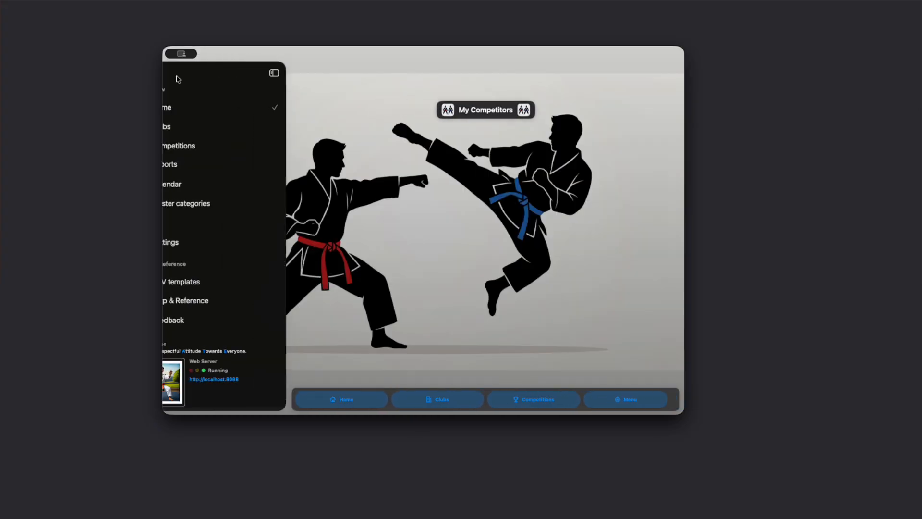
Open Help & Reference from the sidebar and open the User Manual from the product guides.
click(217, 301)
scroll(360, 274, down, 5)
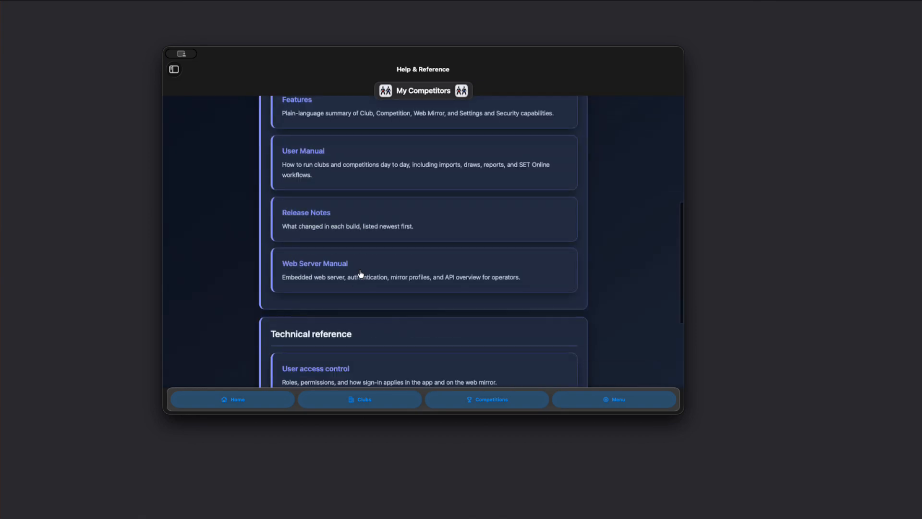
scroll(358, 273, up, 2)
click(301, 230)
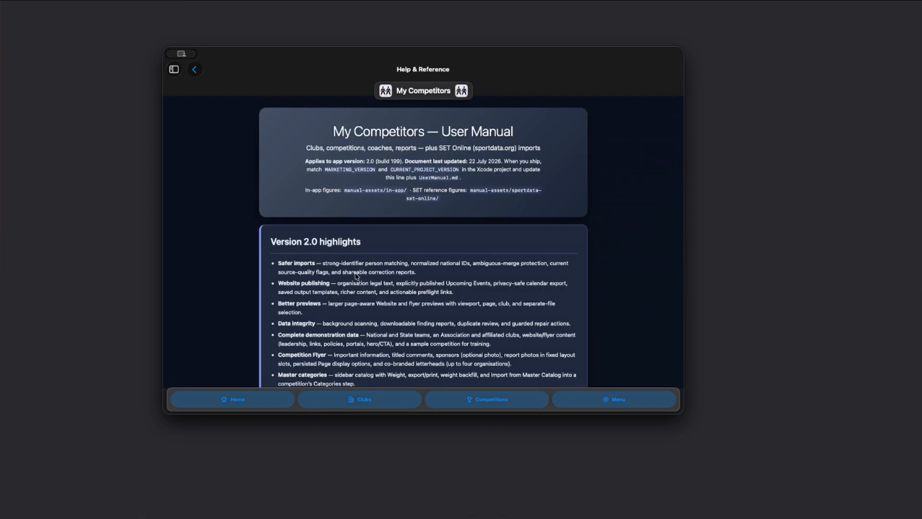
Browse the User Manual, read its SET Online iPhone and iPad section, and return to the Help & Reference index.
scroll(356, 273, down, 10)
scroll(356, 274, down, 20)
scroll(355, 281, up, 20)
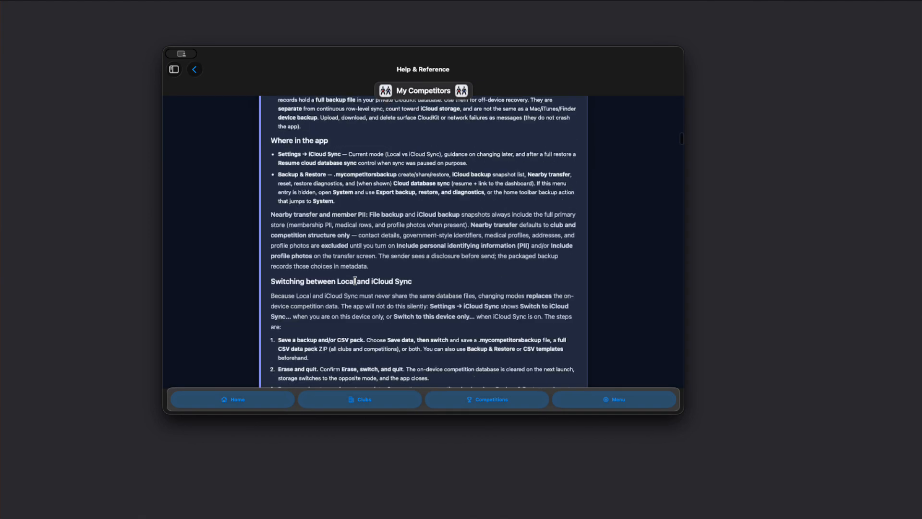
scroll(355, 281, up, 5)
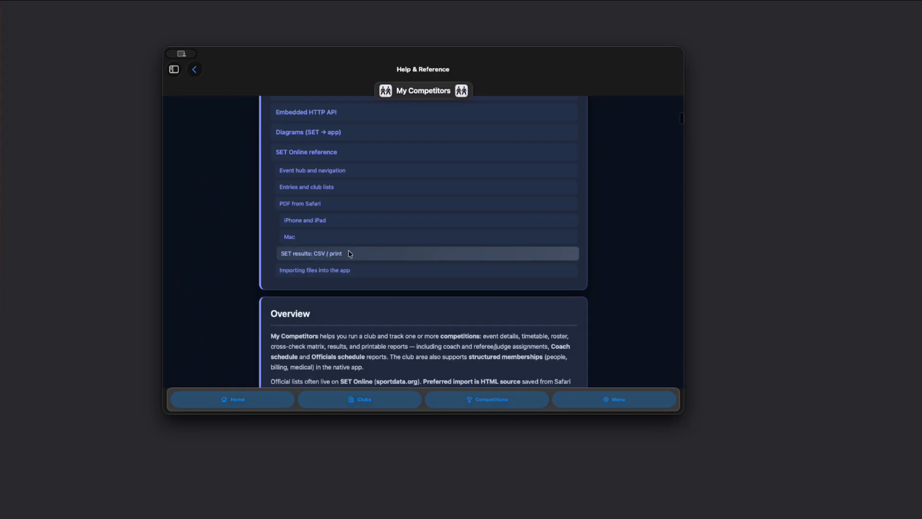
click(310, 220)
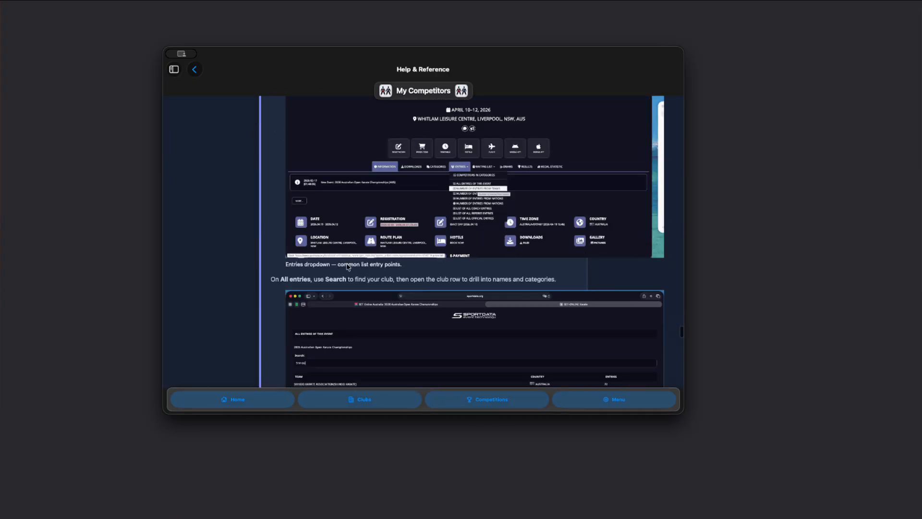
scroll(347, 288, down, 10)
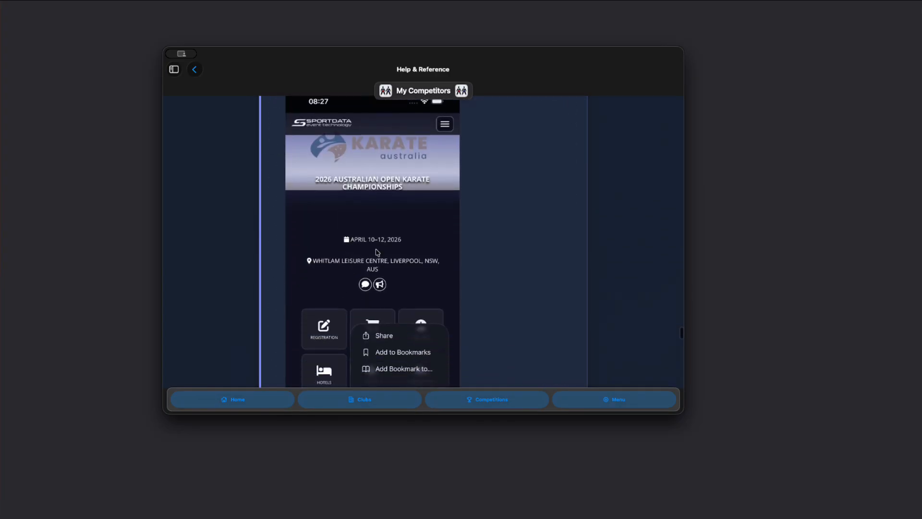
scroll(377, 253, down, 3)
scroll(377, 252, down, 3)
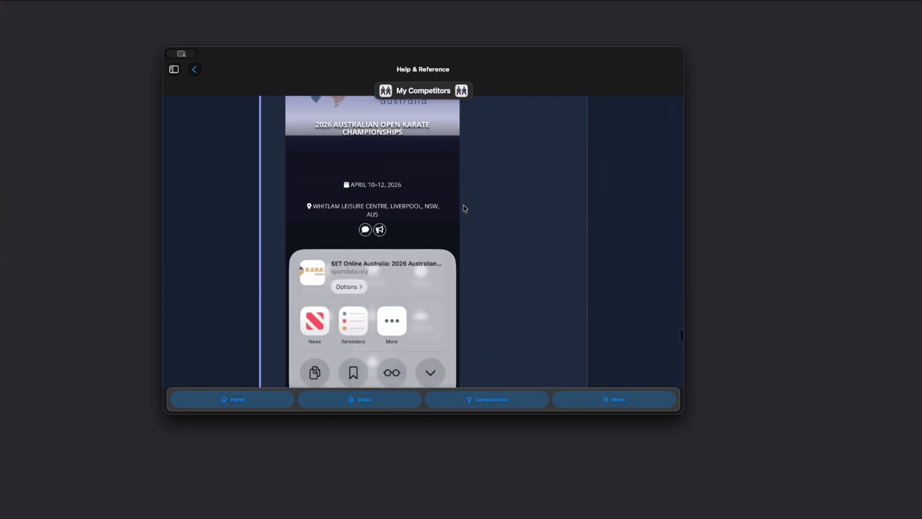
scroll(424, 274, down, 10)
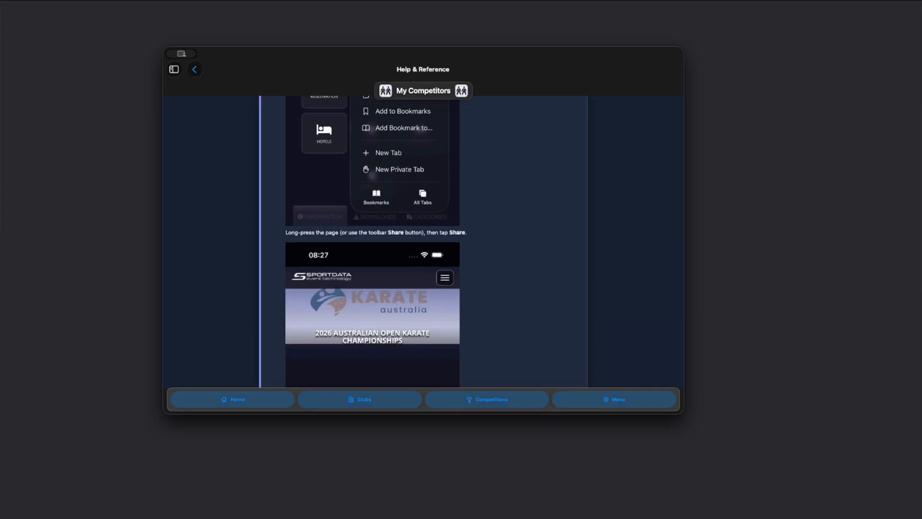
click(194, 70)
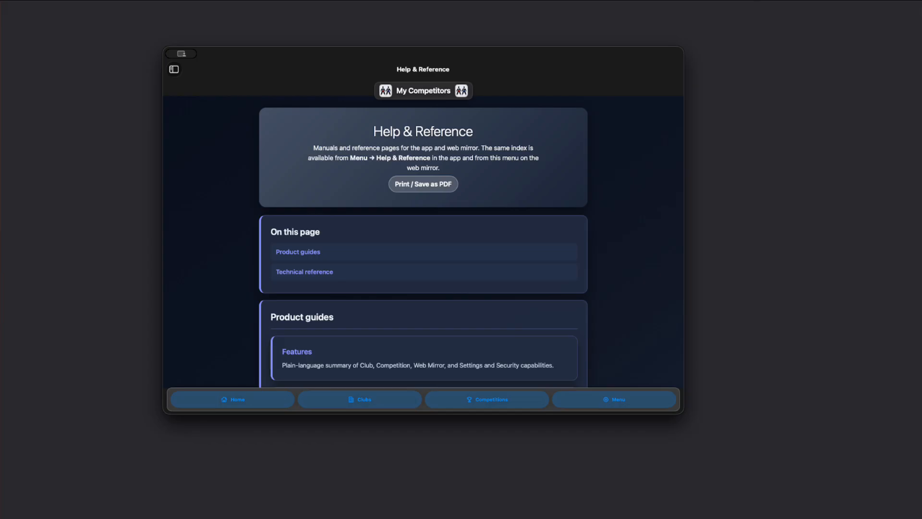
click(759, 220)
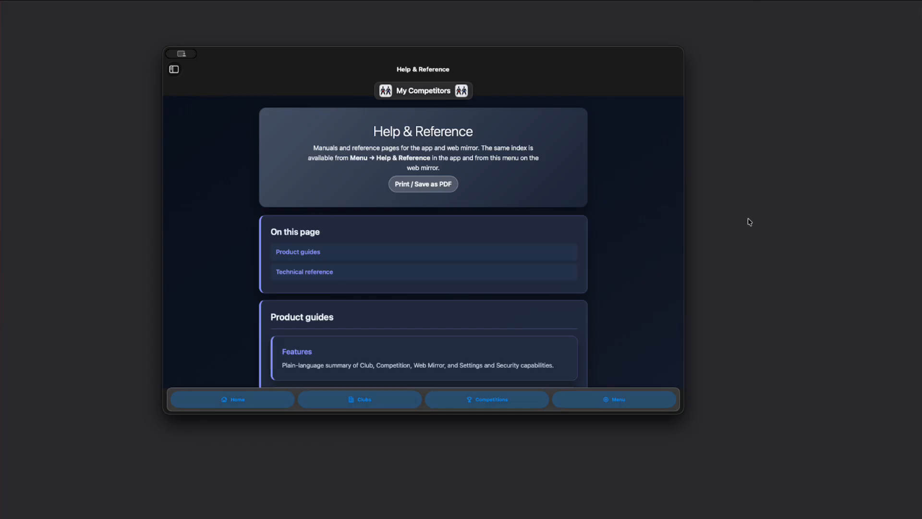